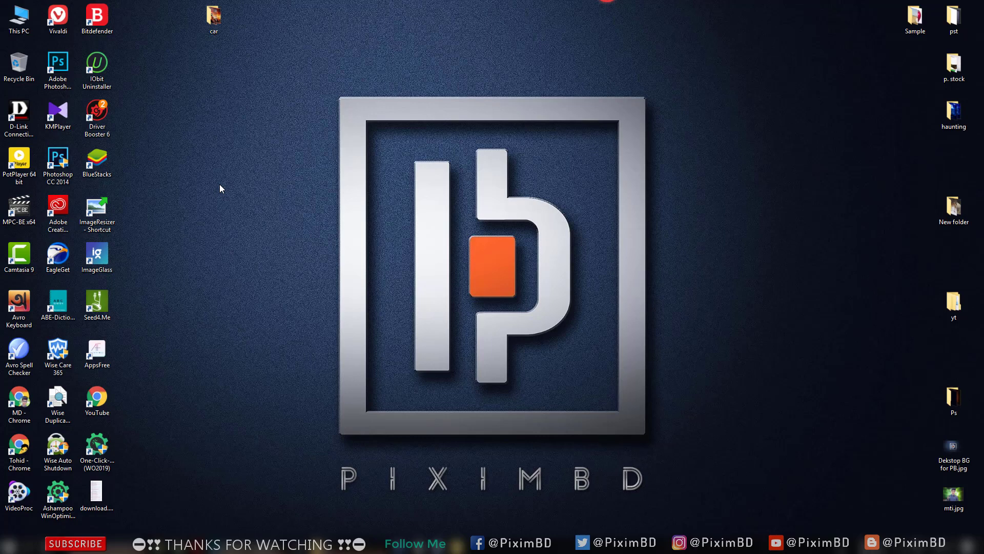
Refresh the desktop three times, then launch Photoshop CC 2018 with the project document.
right_click(219, 166)
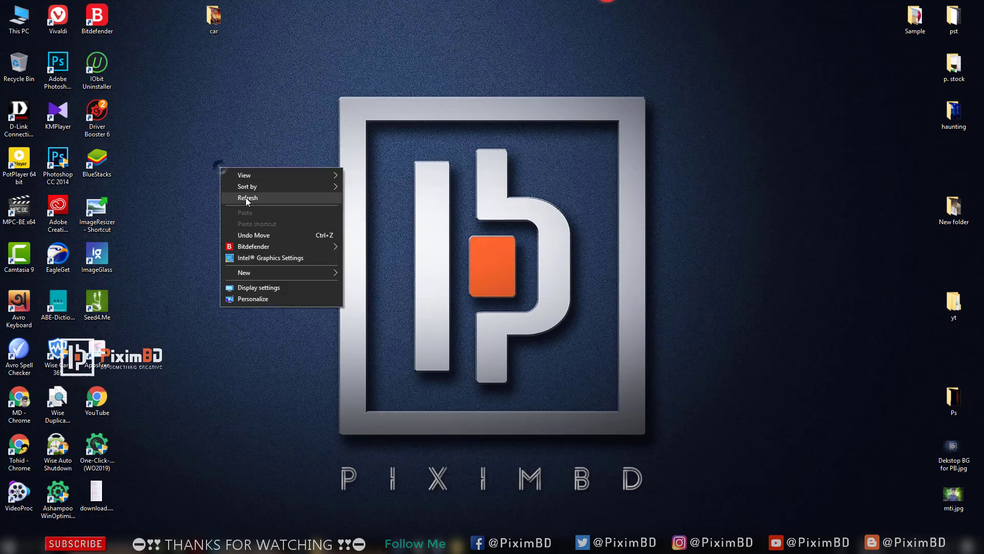
left_click(246, 198)
right_click(229, 160)
left_click(250, 187)
right_click(238, 135)
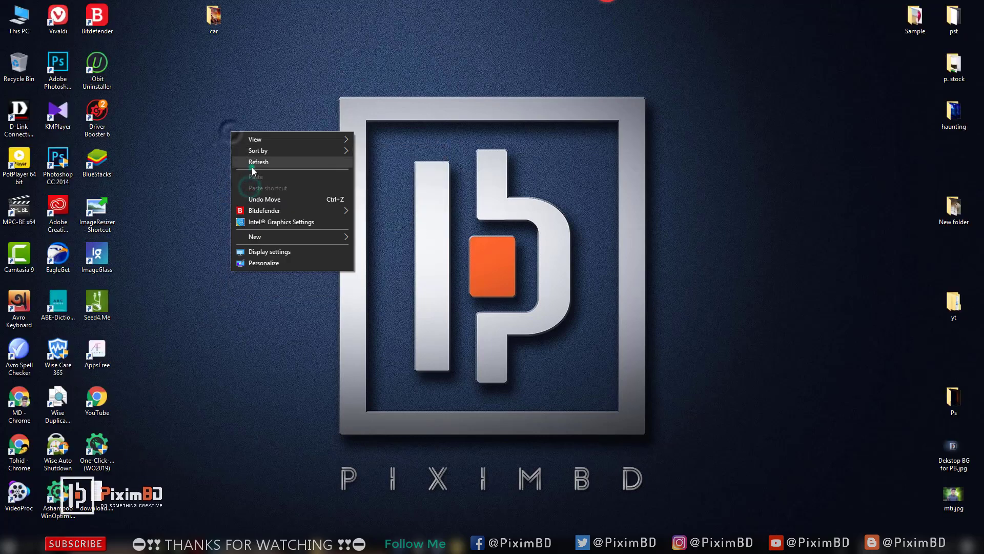
left_click(251, 166)
left_click(67, 76)
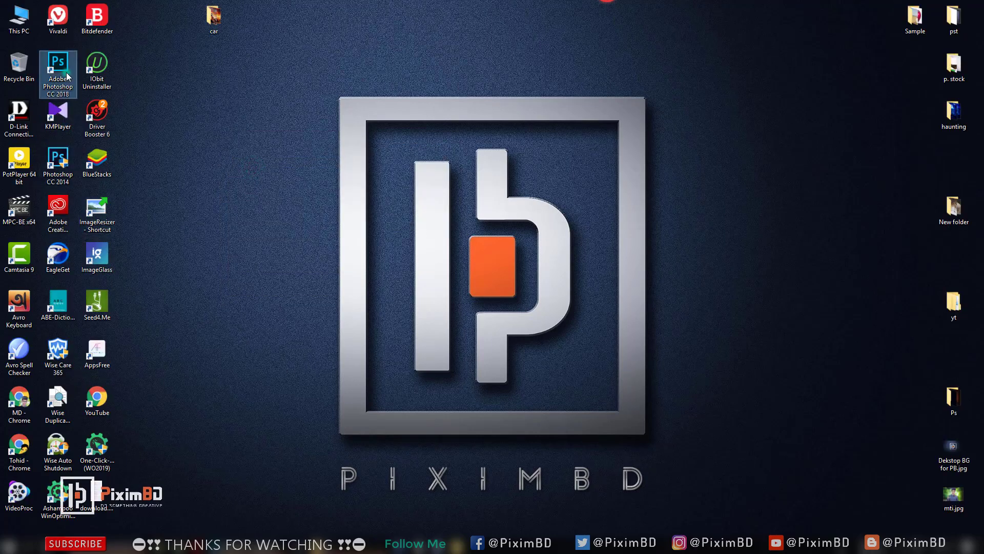
double_click(68, 76)
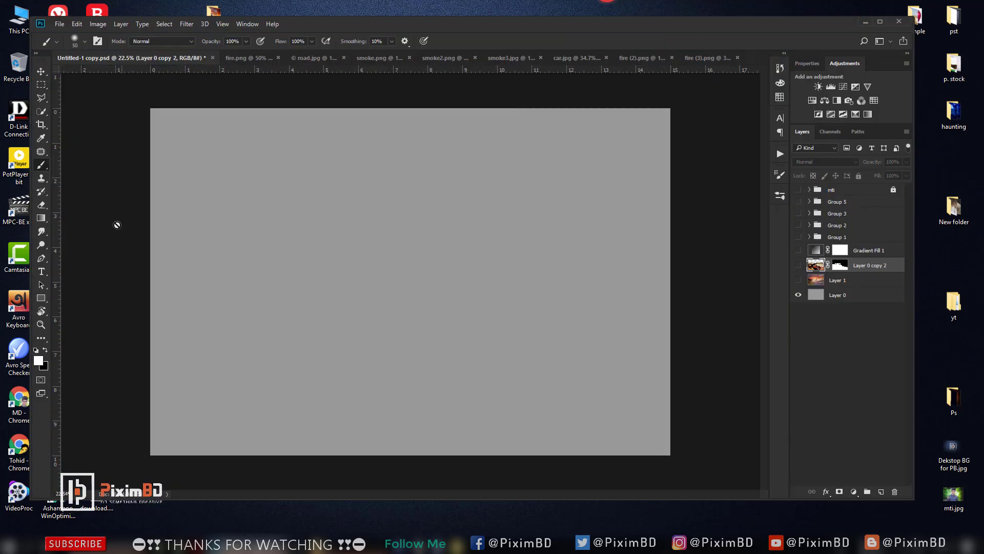
Select Layer 1 and toggle the sunset road and truck layers on and off.
left_click(838, 314)
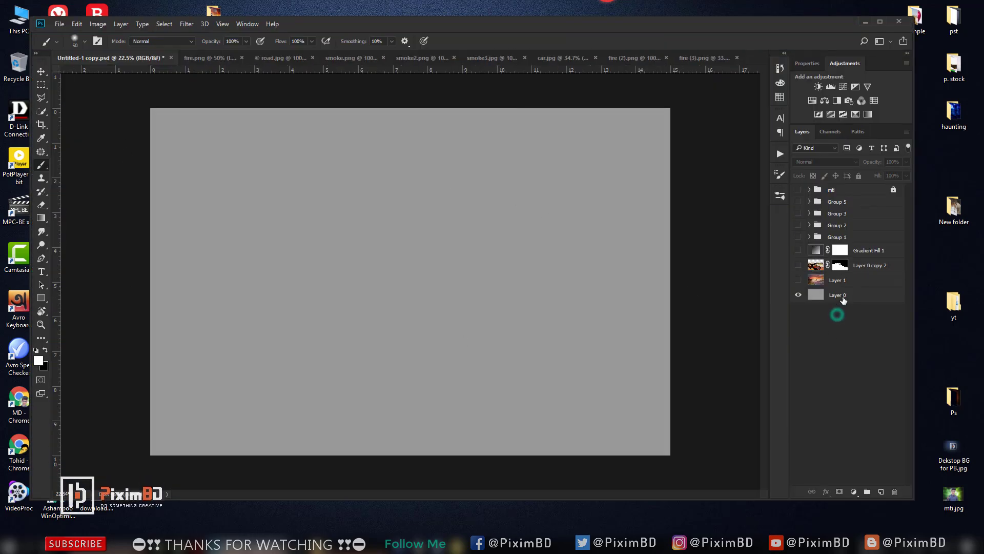
left_click(835, 286)
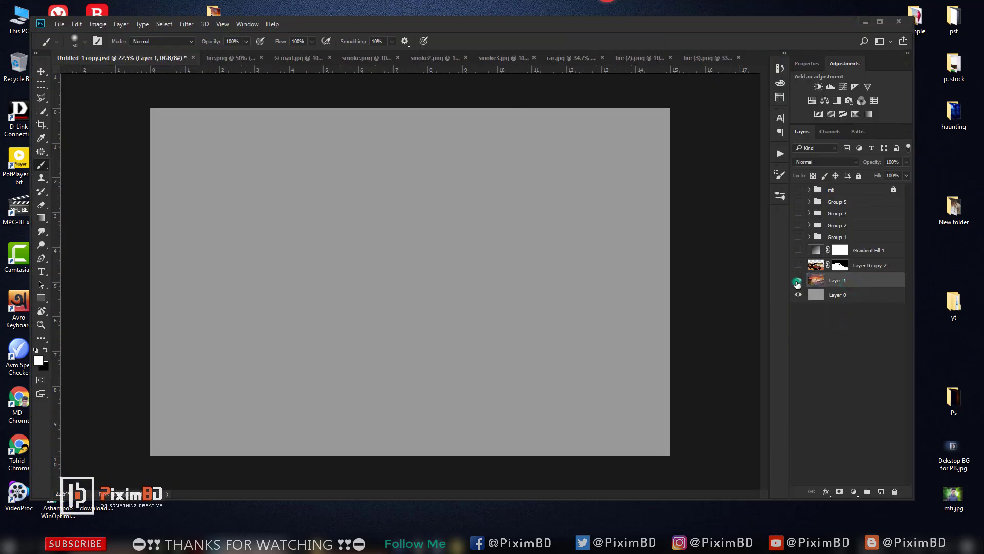
left_click(797, 281)
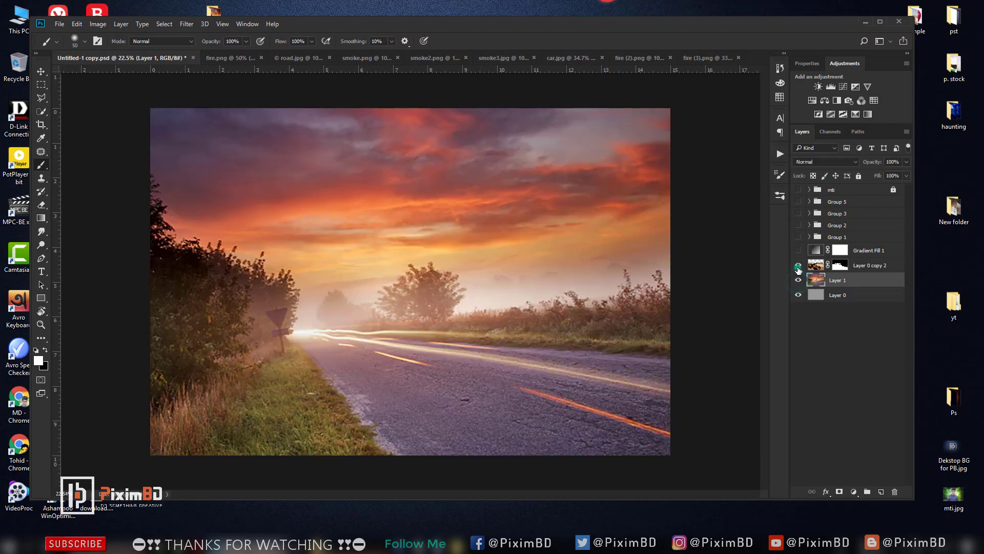
left_click(798, 265)
left_click(799, 280)
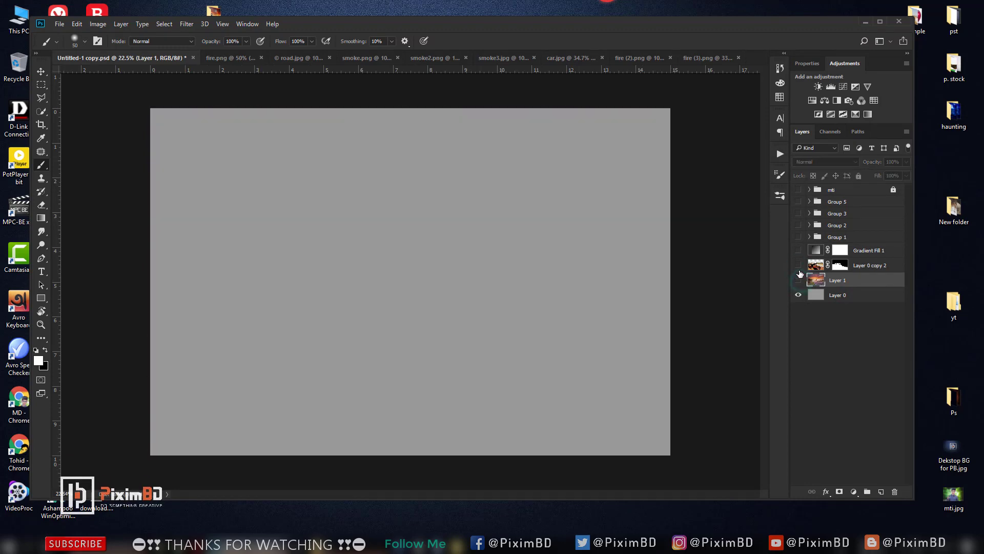
Toggle the Group 5 fire composite on and off to compare, leaving it hidden.
left_click(798, 201)
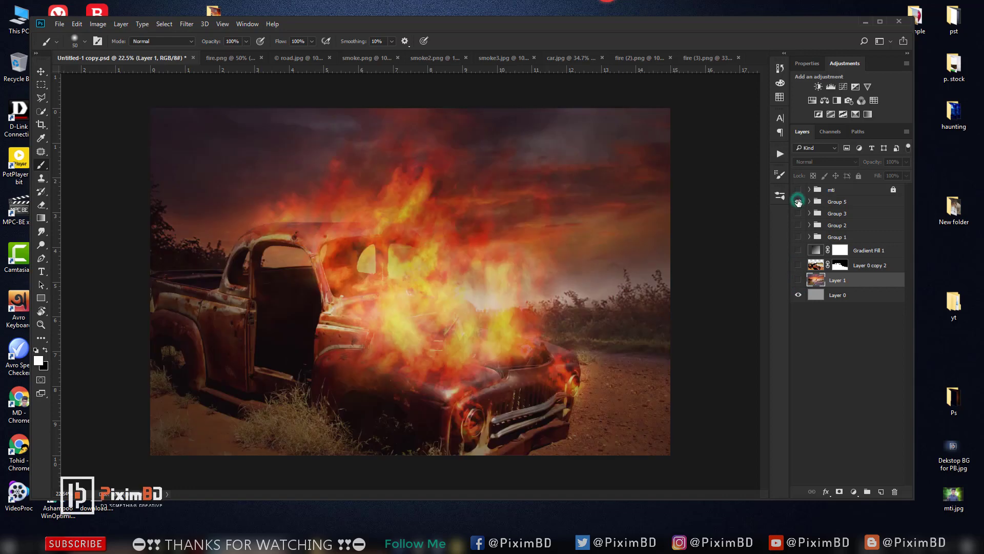
left_click(798, 202, "alt")
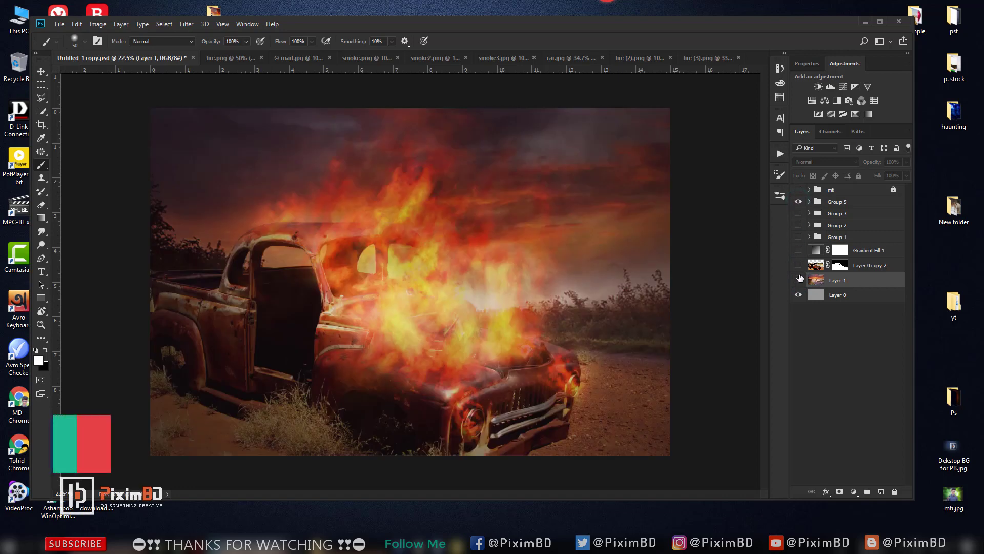
left_click(799, 201)
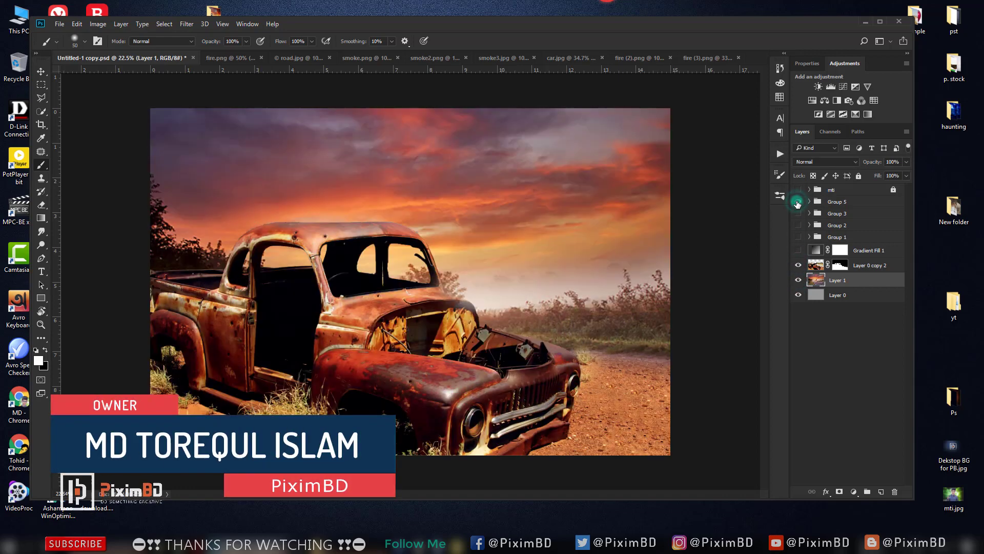
left_click(798, 201)
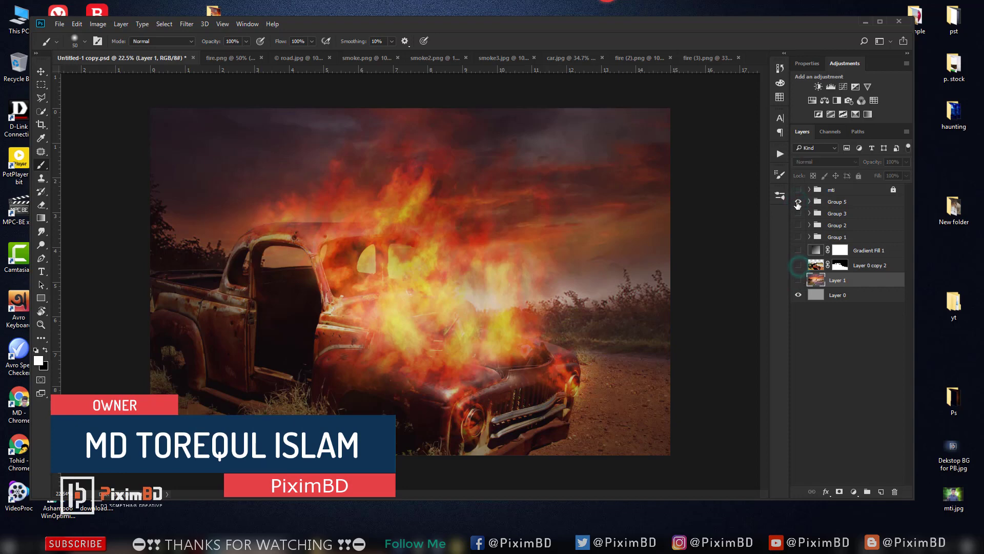
left_click(798, 202)
scroll(586, 266, "up", 1)
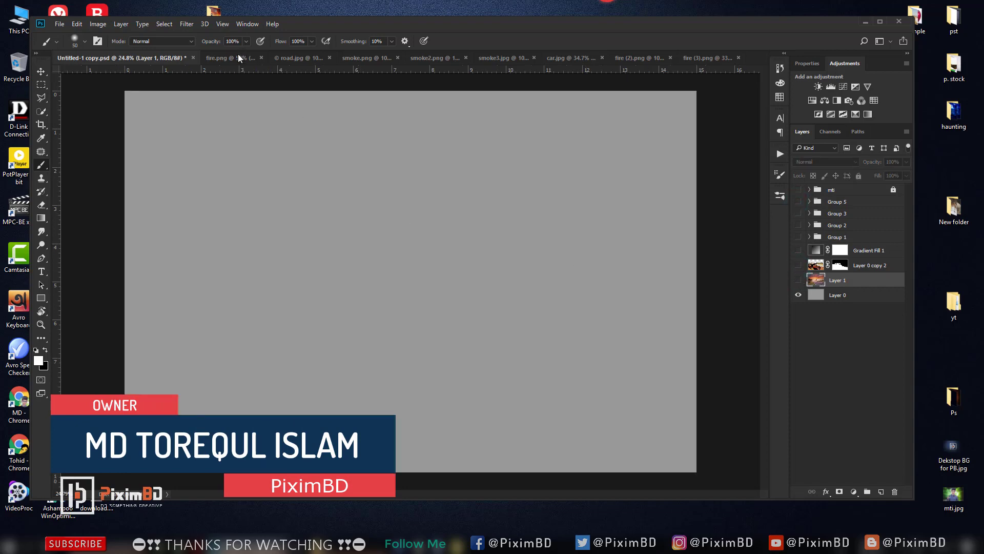
Cycle through car.jpg, fire (2), fire (3), smoke3, smoke2, smoke, road and fire images, then return to Untitled-1 copy.psd.
left_click(581, 57)
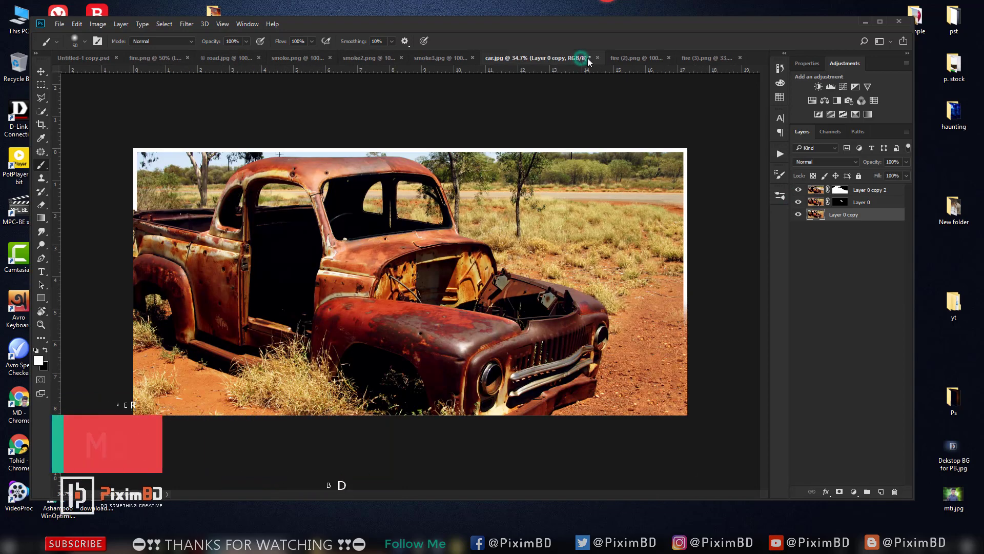
left_click(651, 60)
left_click(703, 60)
left_click(439, 57)
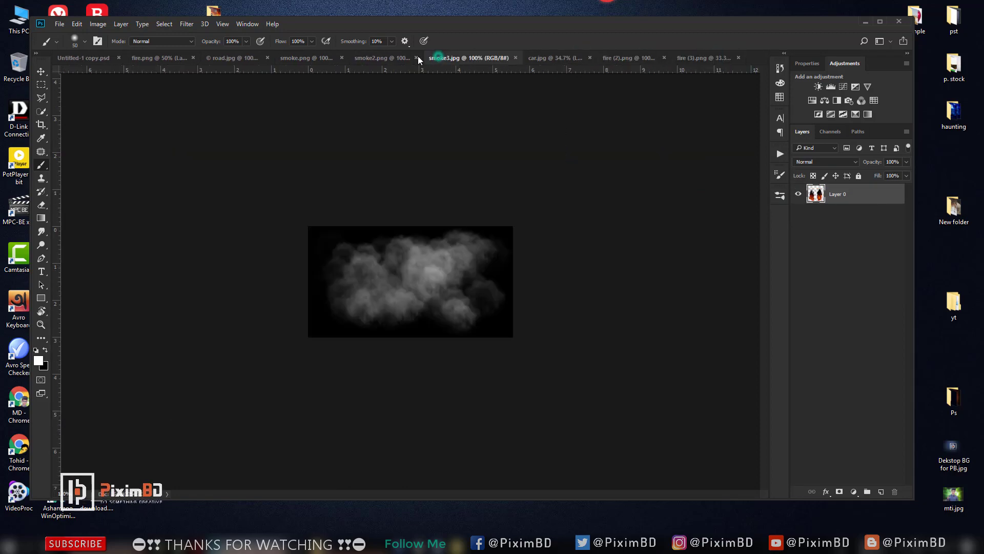
left_click(369, 57)
left_click(306, 57)
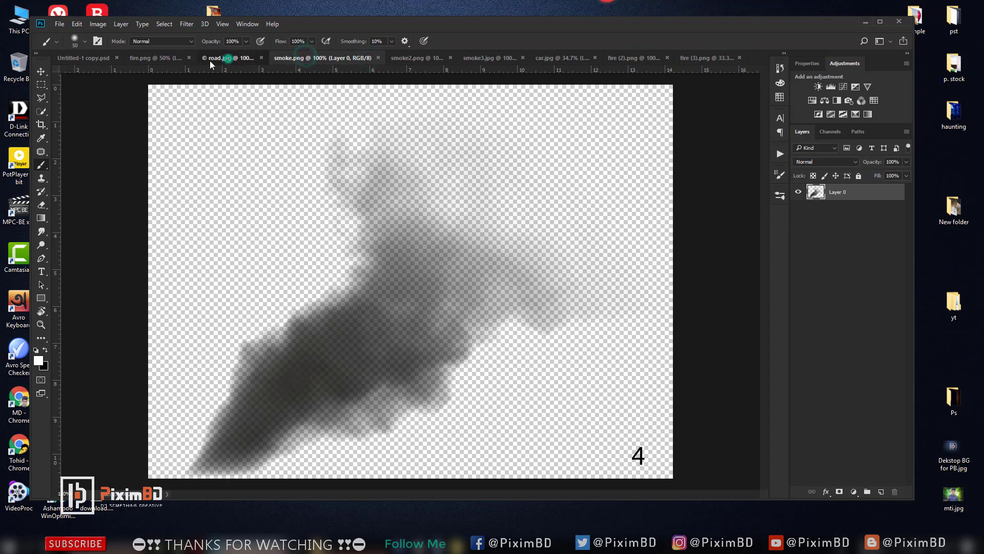
left_click(225, 58)
left_click(156, 60)
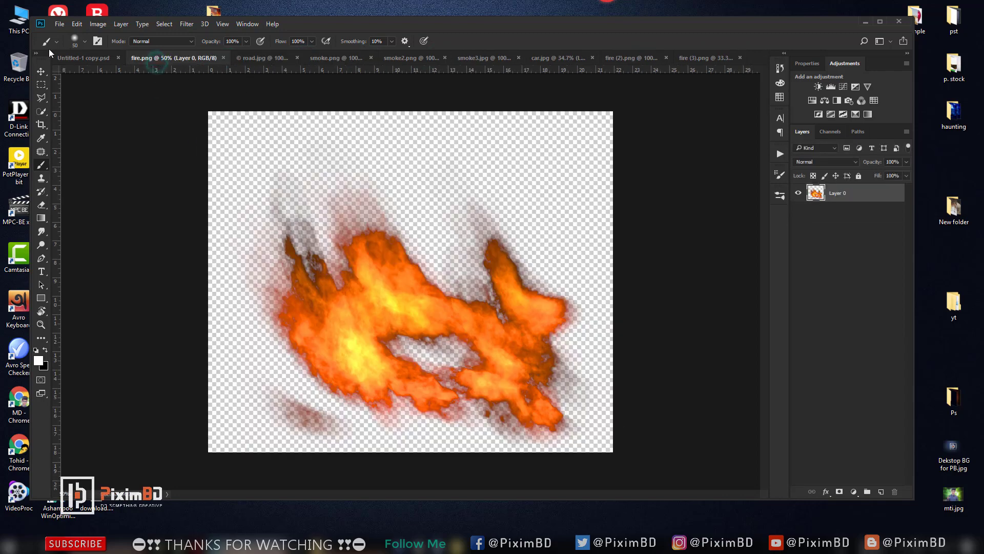
left_click(75, 59)
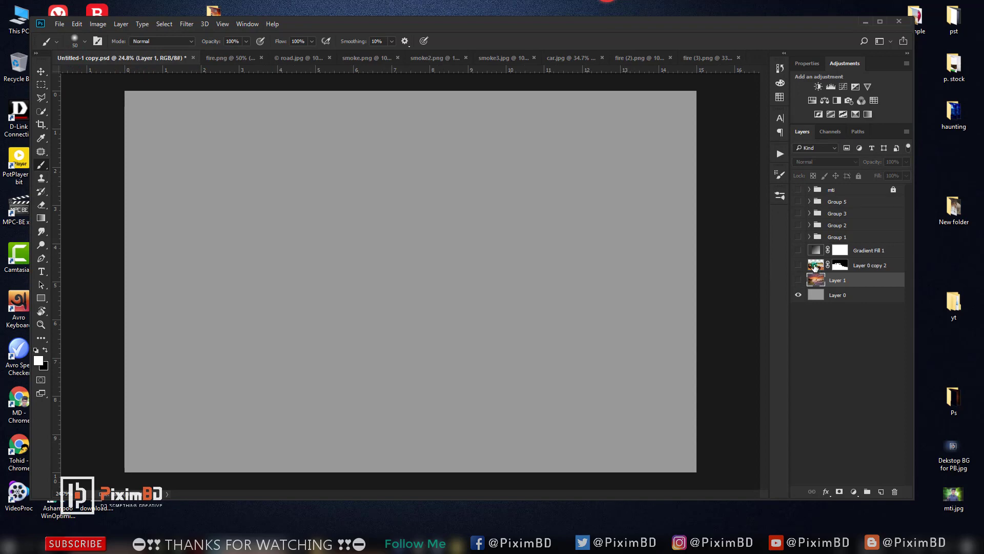
Copy the Layer 0 and Layer 0 copy 2 truck layers from car.jpg into the composite.
left_click(815, 266)
left_click(799, 265)
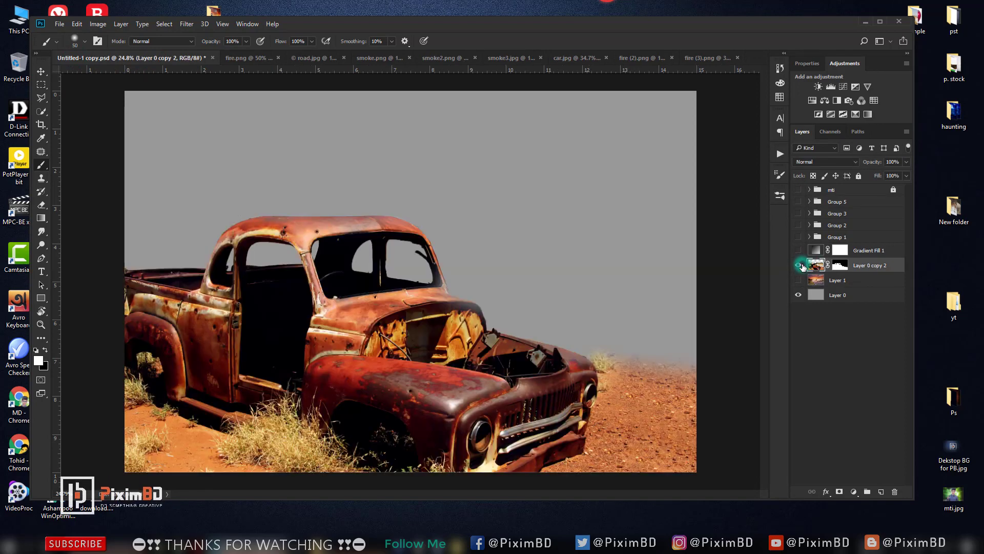
left_click(802, 265)
left_click(570, 59)
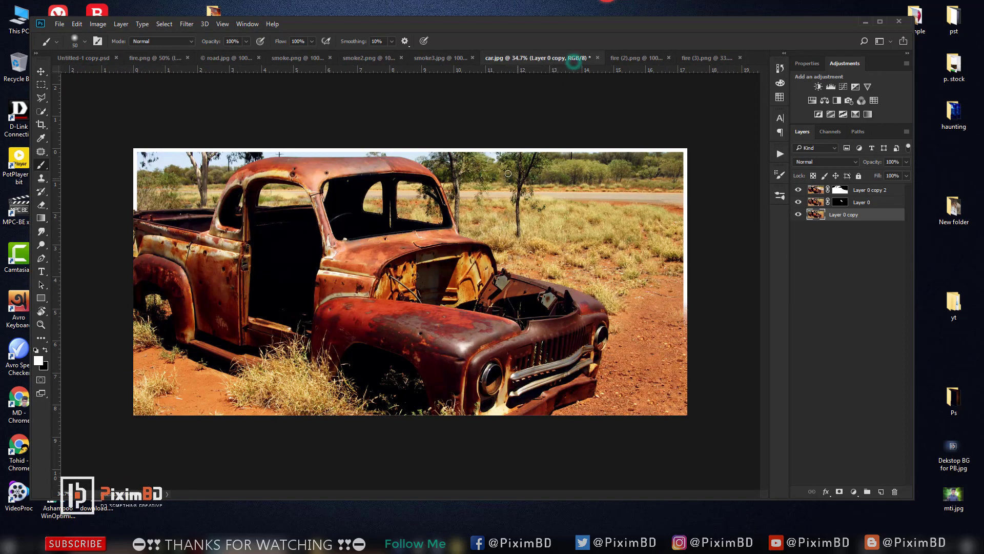
key("v")
left_click(867, 202)
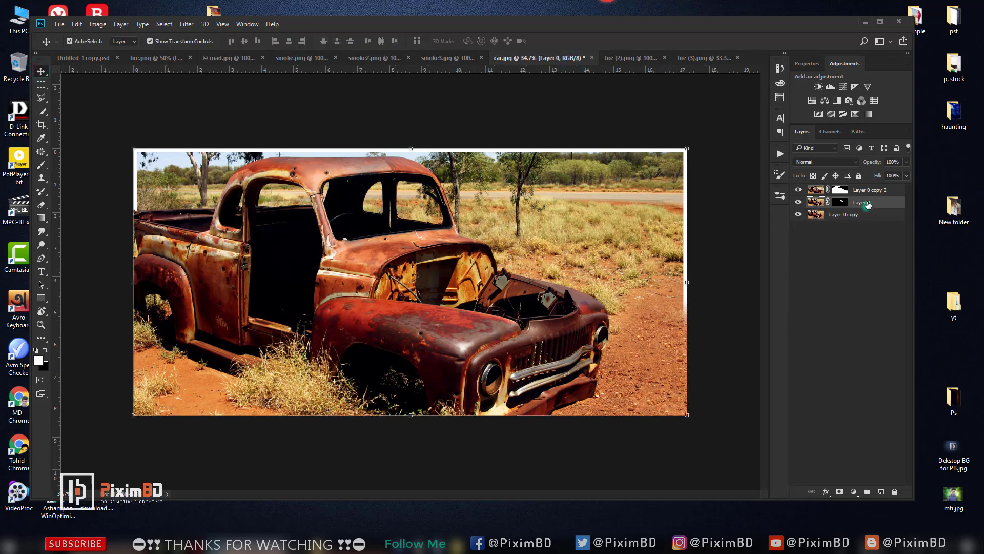
left_click(799, 215)
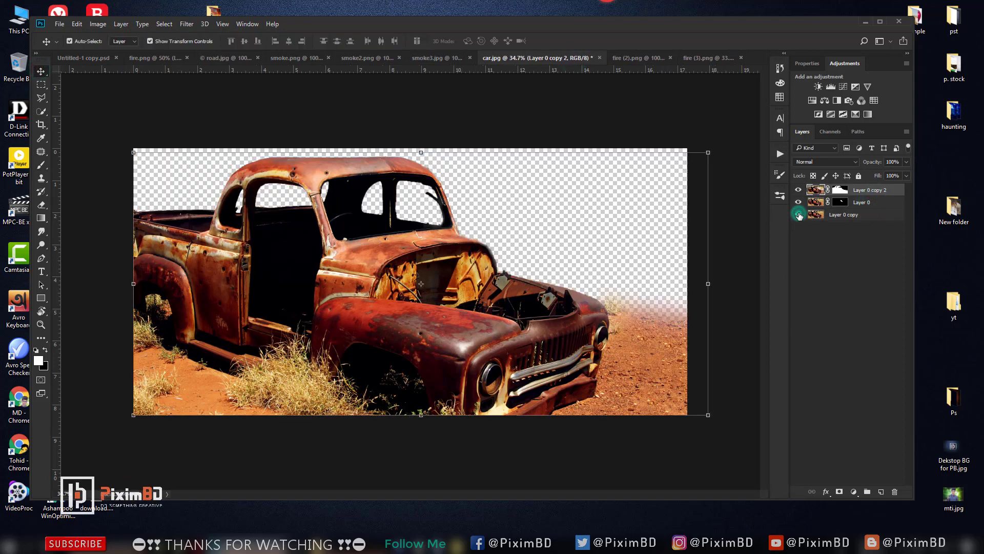
left_click(869, 203, "shift")
mouse_move(868, 203)
left_mouse_down()
mouse_move(118, 66)
mouse_move(409, 282)
left_mouse_up()
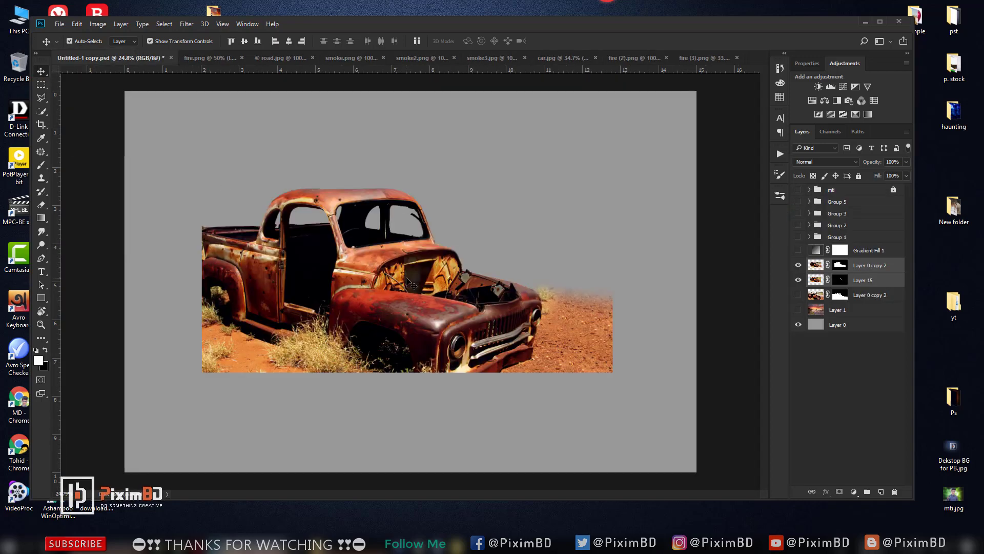
scroll(408, 282, "down", 1)
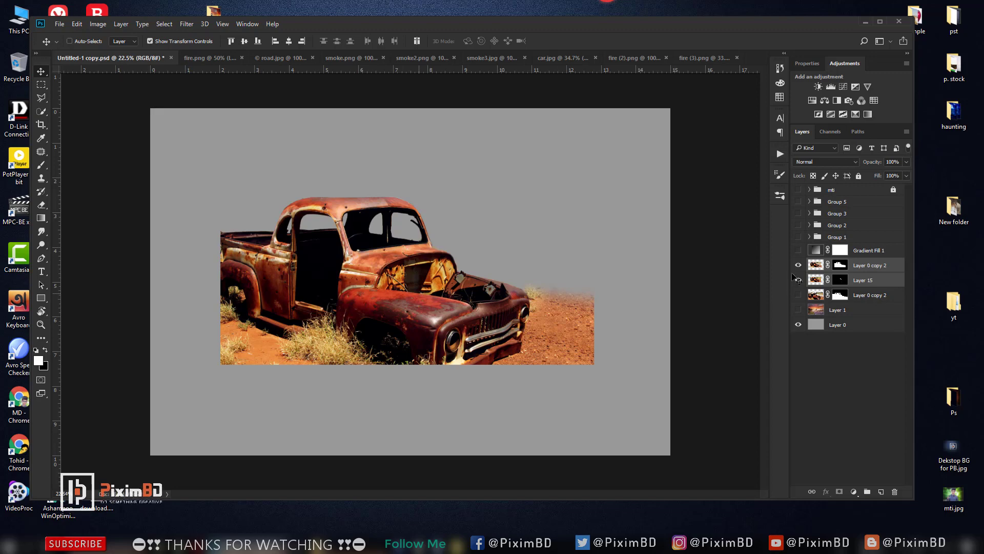
Move the pasted truck to the lower left and enlarge it to span the canvas width.
key("ctrl+t")
left_click_drag(338, 215, 269, 304)
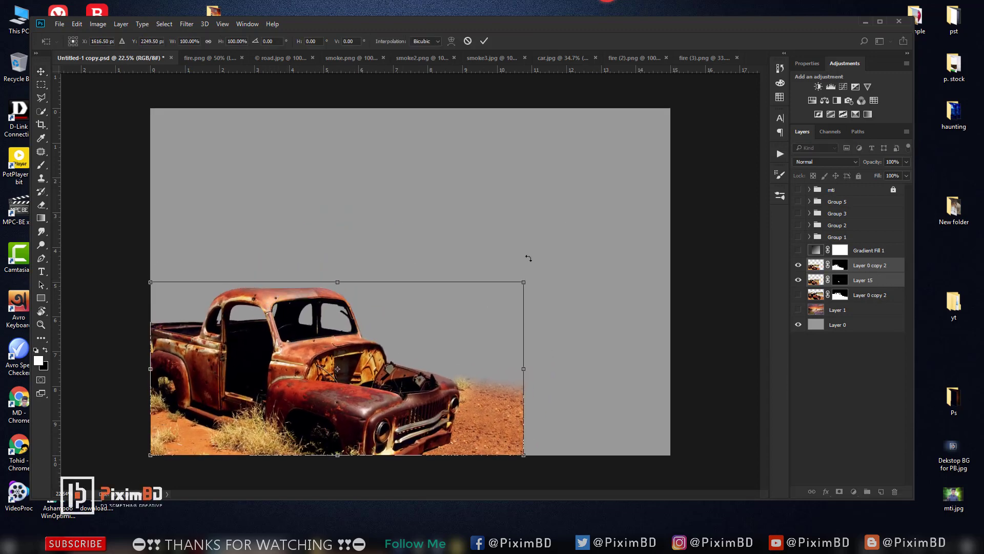
left_click_drag(524, 282, 680, 235)
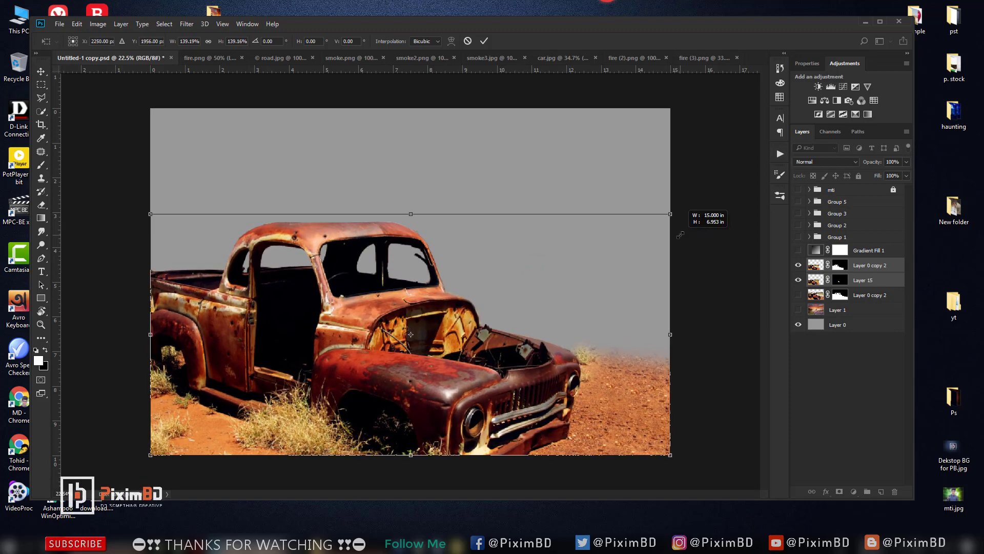
key("Return")
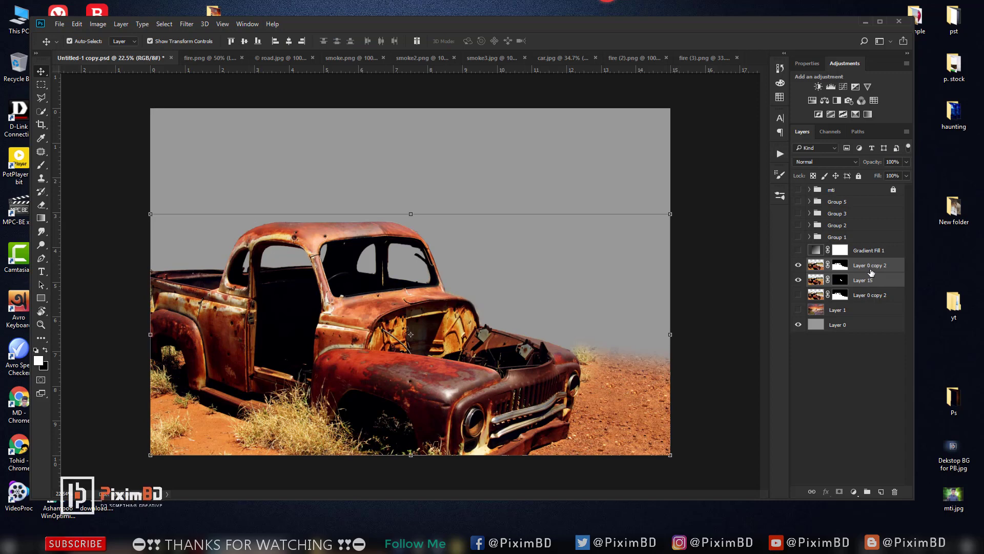
Move the truck layers lower in the stack, hide Layer 15, and delete the duplicate truck layers.
left_click_drag(875, 266, 878, 290)
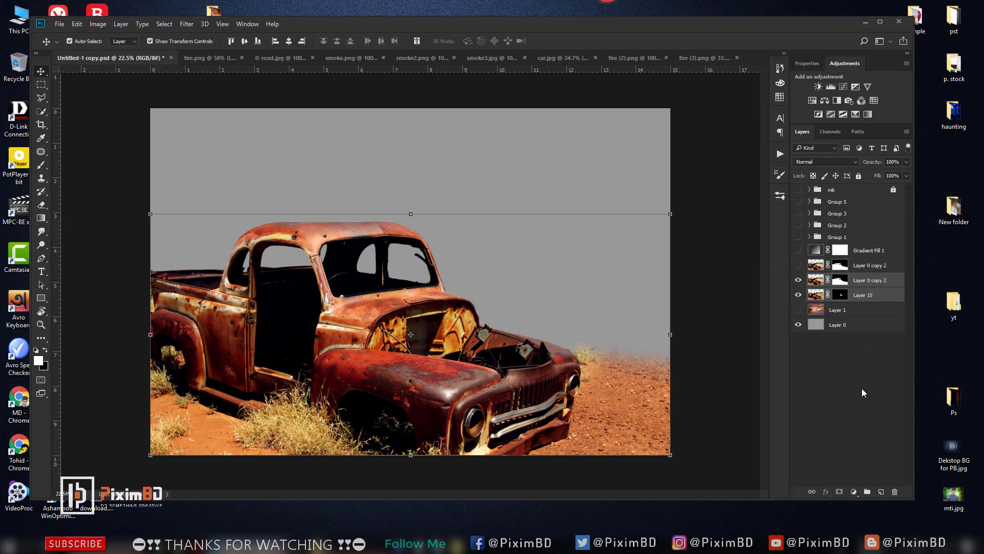
left_click(871, 392)
left_click(799, 294)
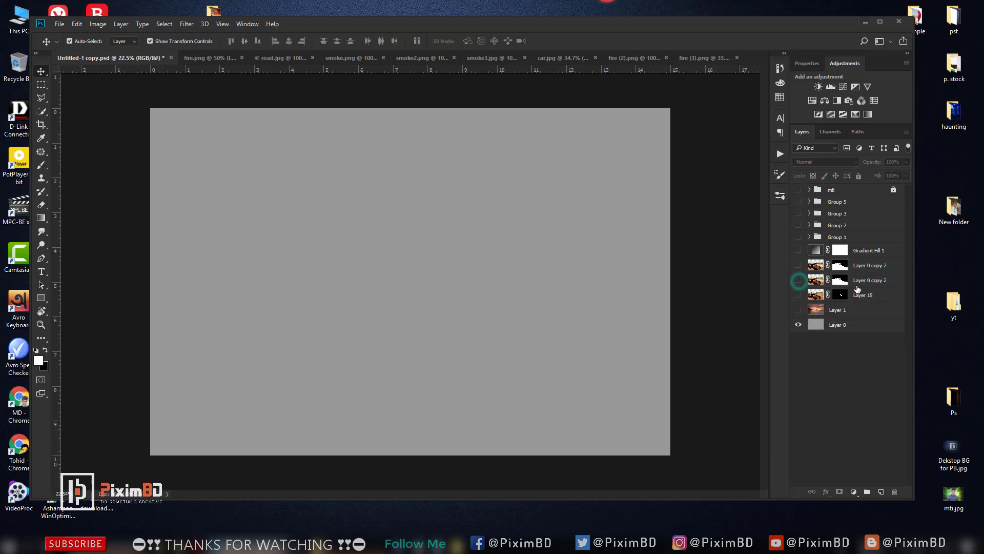
left_click(861, 295)
left_click(863, 282, "ctrl")
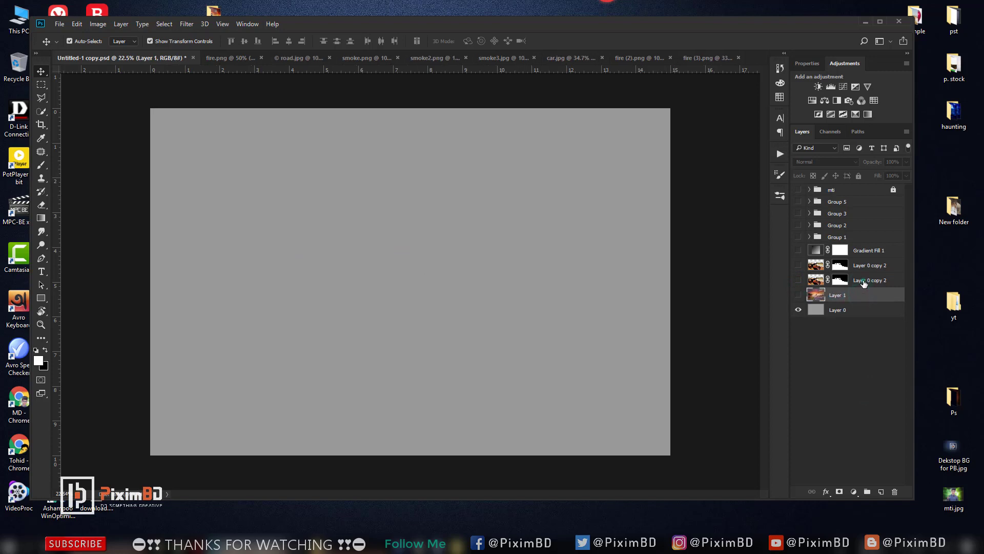
key("Delete")
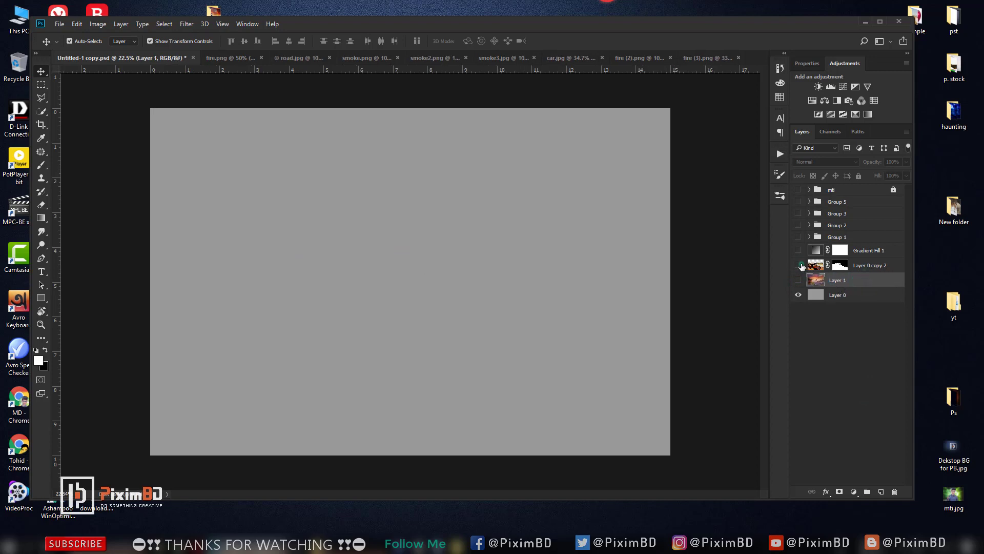
Show the original and cut-out truck layers with the sunset sky layer hidden.
left_click(801, 265)
left_click(800, 280)
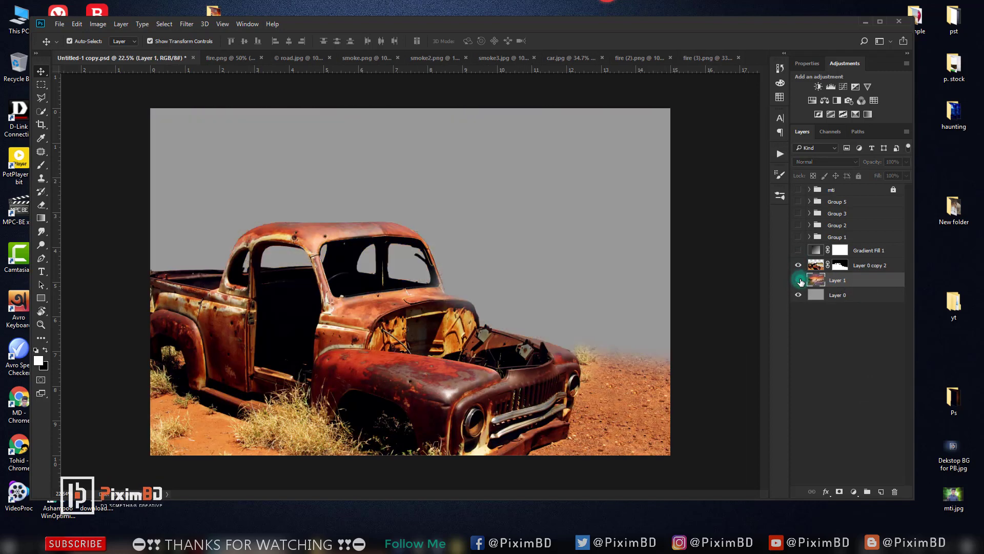
left_click(800, 280)
left_click(798, 280)
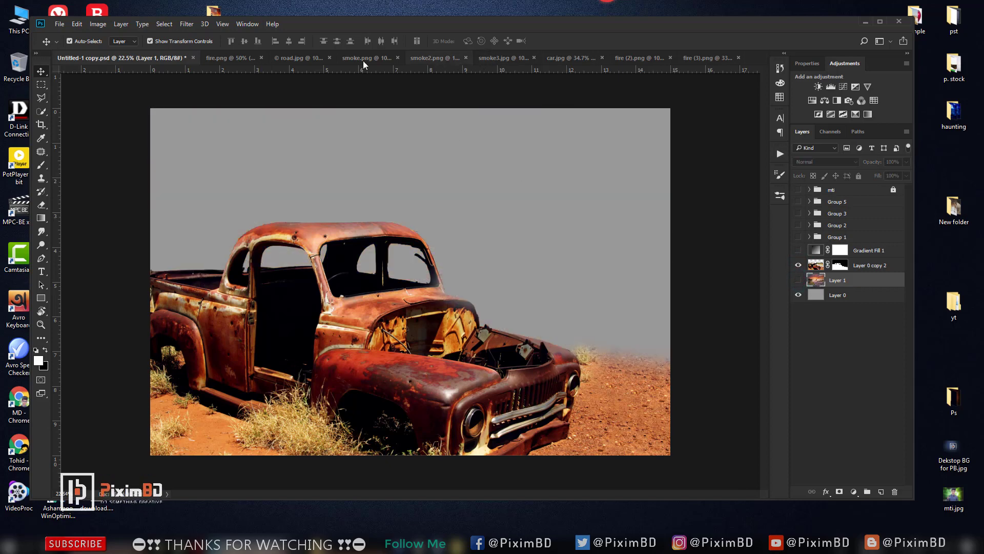
Drag road.jpg into the composite, enlarge it to cover the canvas and tilt it slightly.
left_click(288, 60)
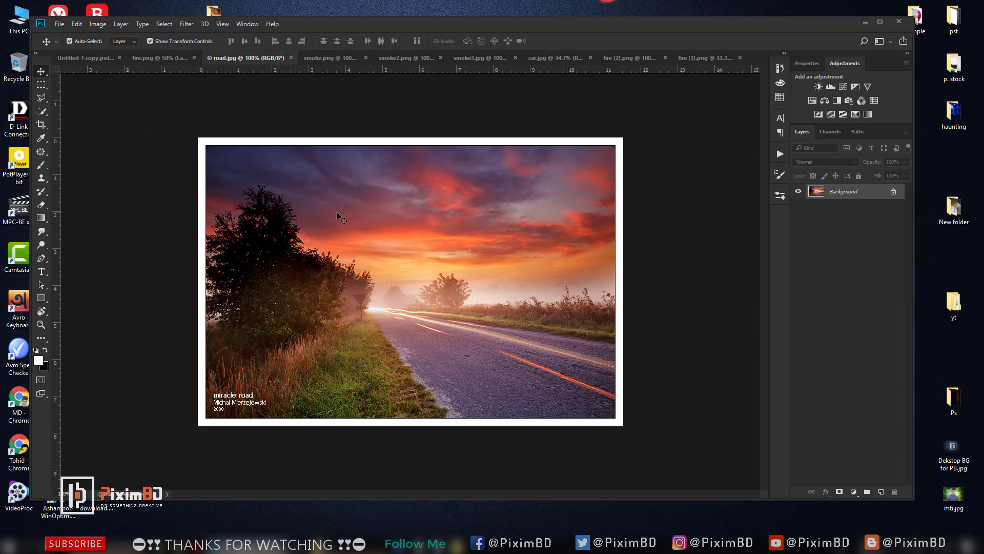
mouse_move(127, 121)
left_mouse_down()
mouse_move(97, 63)
mouse_move(450, 239)
left_mouse_up()
key("ctrl+t")
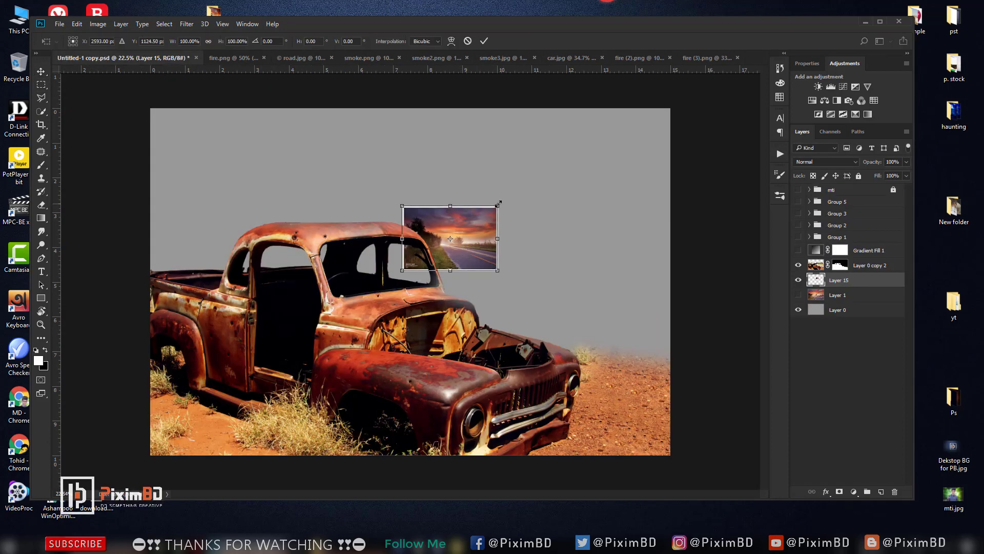
mouse_move(497, 206)
left_mouse_down()
mouse_move(772, 146)
mouse_move(558, 211)
left_mouse_up()
key("ctrl+minus")
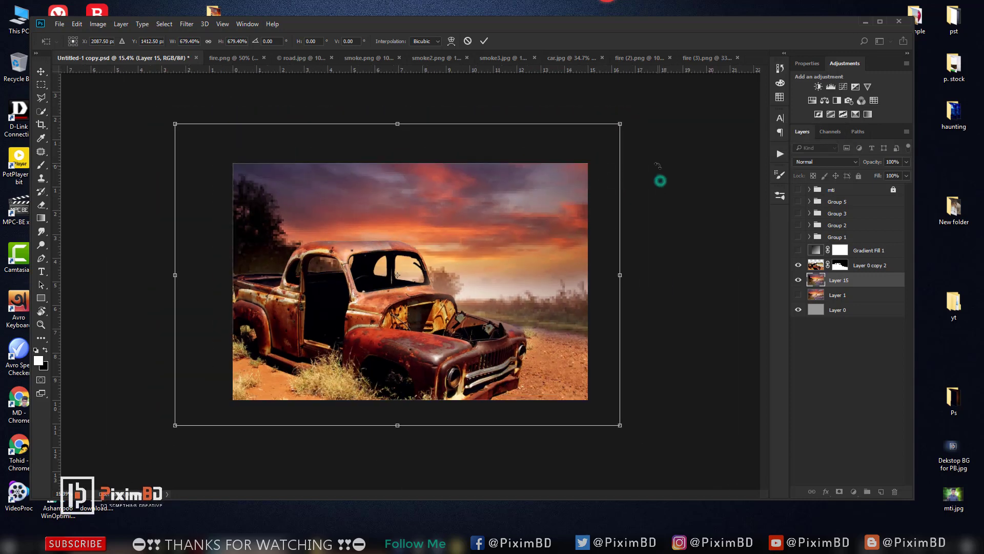
left_click_drag(659, 176, 655, 165)
scroll(588, 258, "up", 2)
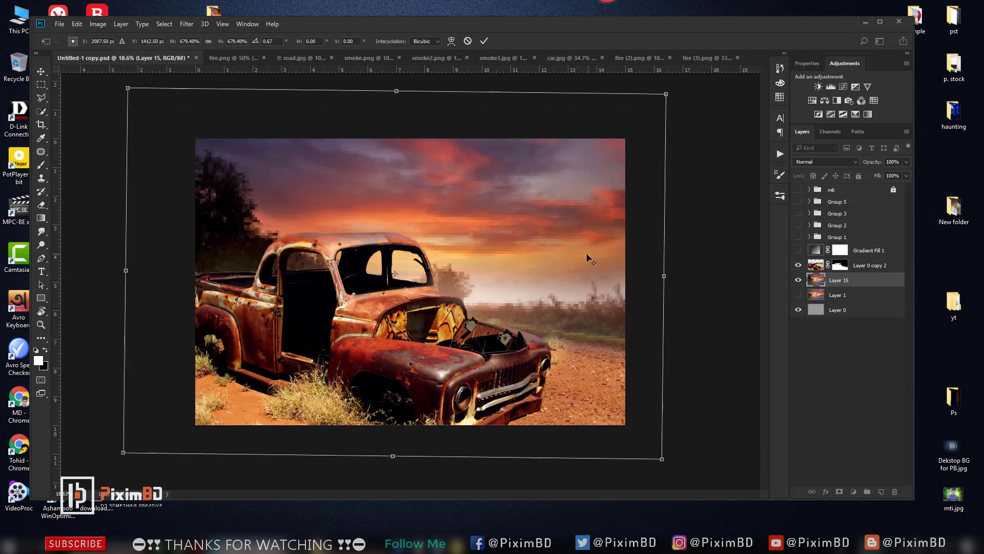
Lower, rotate and enlarge the road photo further, then nudge it into place behind the truck.
left_click_drag(553, 240, 547, 271)
left_click_drag(715, 227, 710, 200)
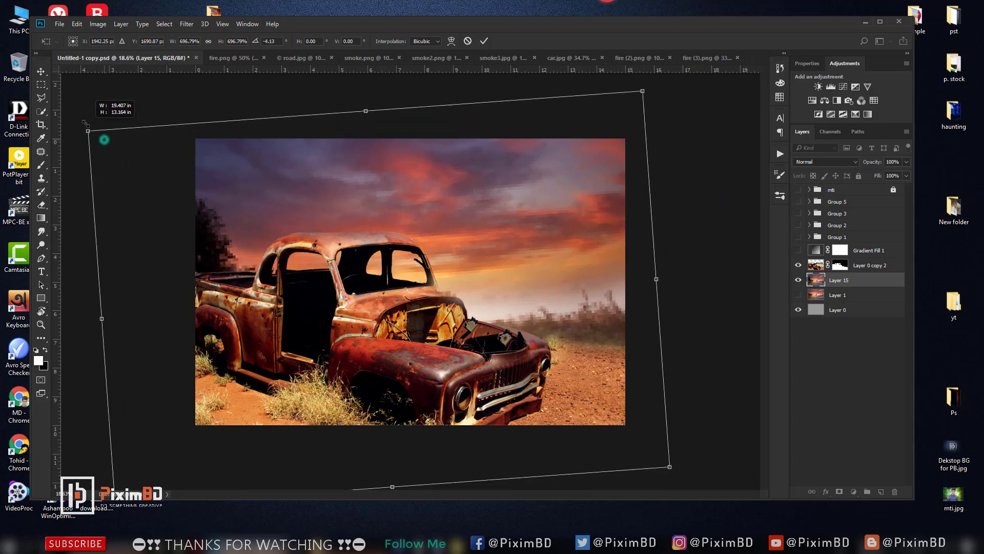
left_click_drag(113, 145, 81, 120)
key("Return")
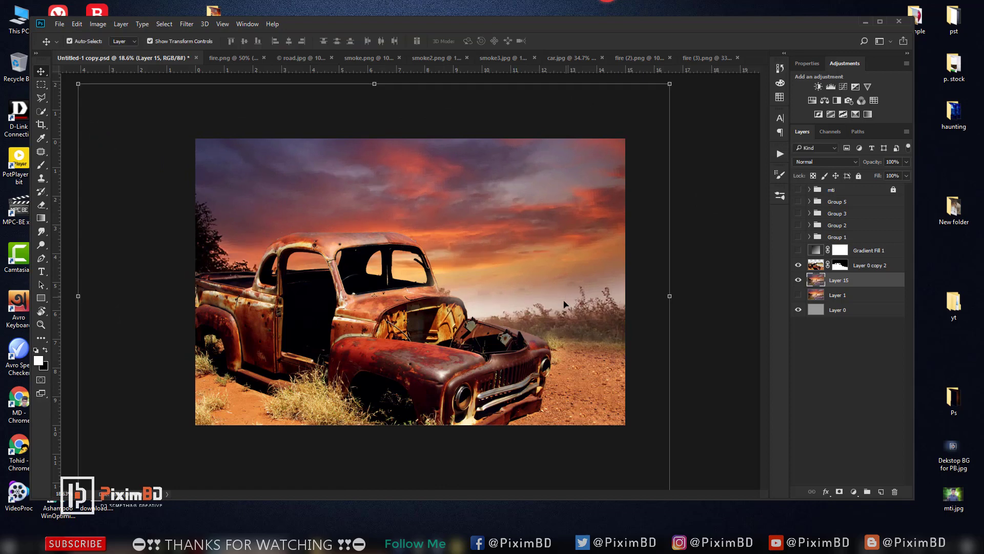
scroll(561, 306, "up", 1)
left_click(553, 278)
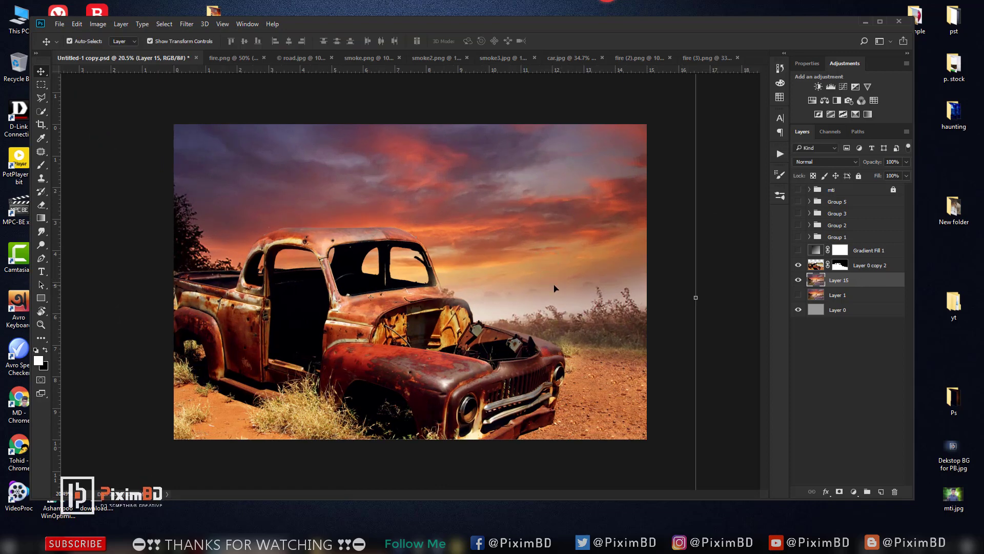
left_click_drag(555, 288, 544, 249)
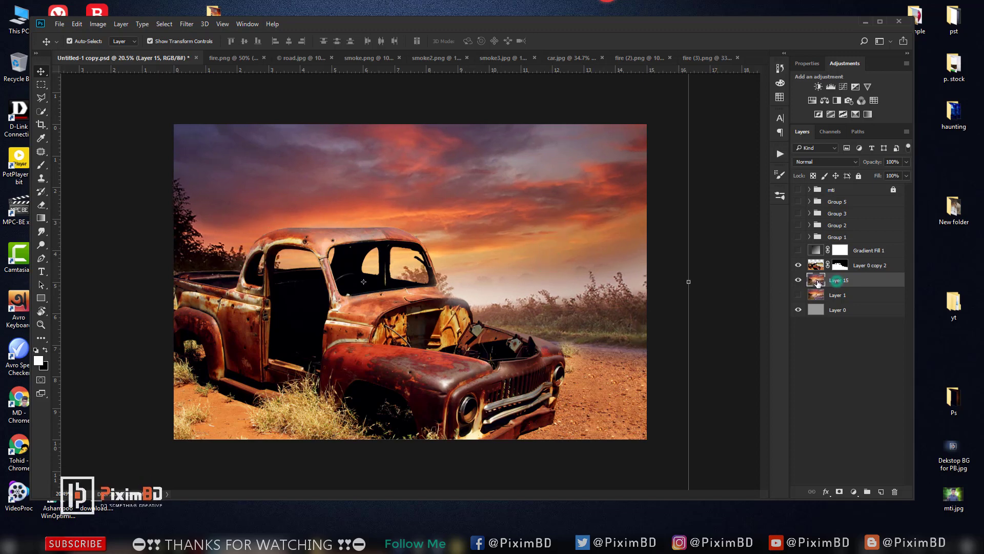
Hide Gradient Fill 1 and add a new Gradient Fill layer above it.
left_click(876, 388)
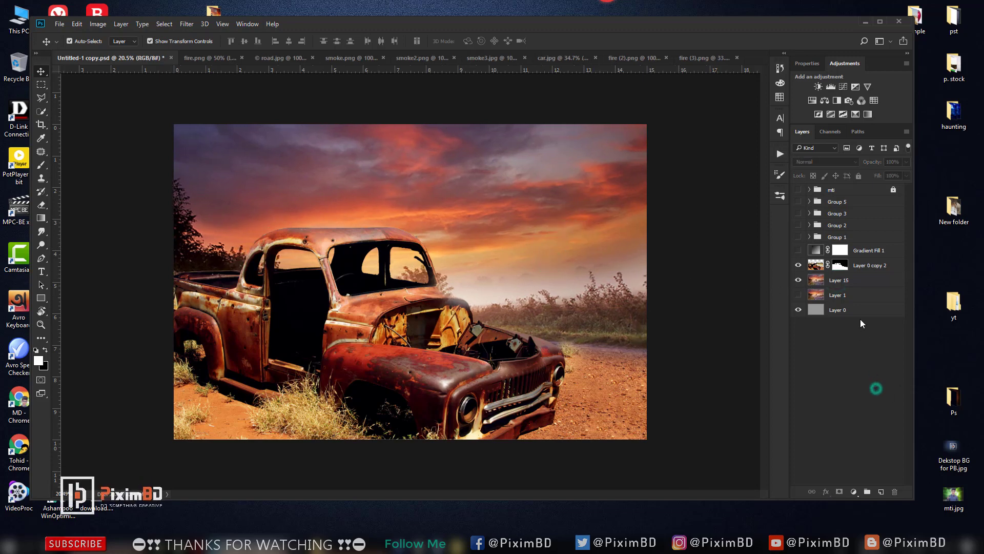
left_click(799, 251)
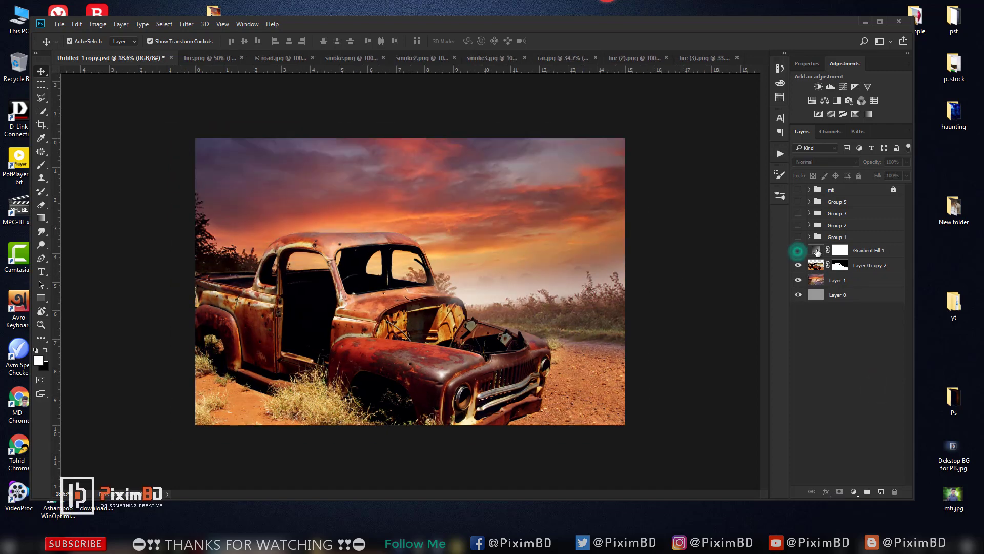
left_click(861, 251)
left_click(854, 492)
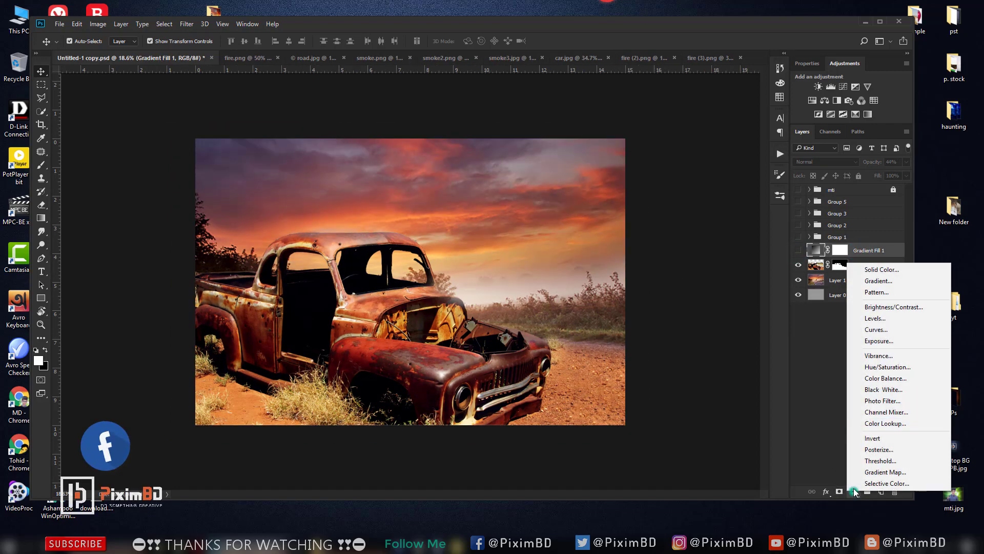
left_click(886, 280)
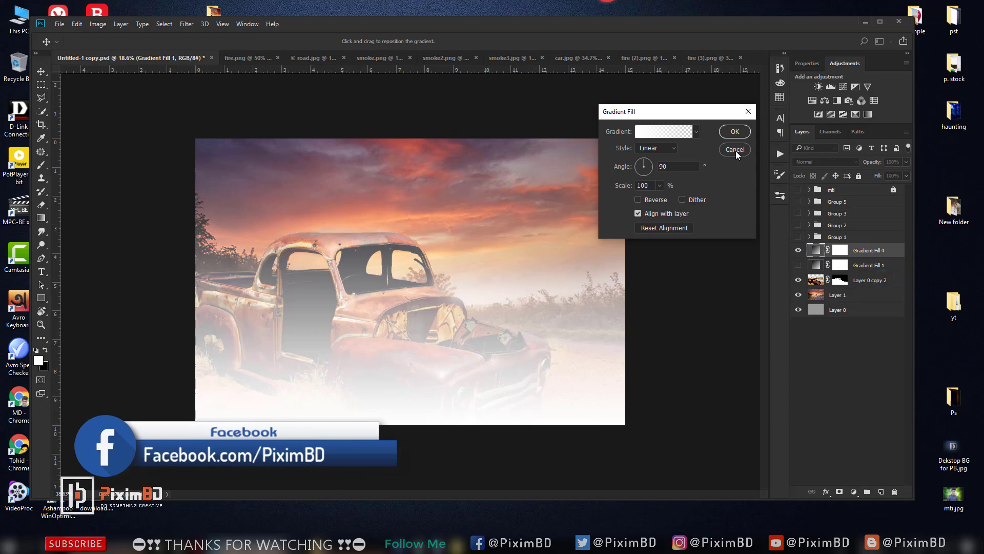
Make the new gradient a reversed radial dark-to-transparent vignette with a larger scale.
left_click(697, 132)
left_click(671, 186)
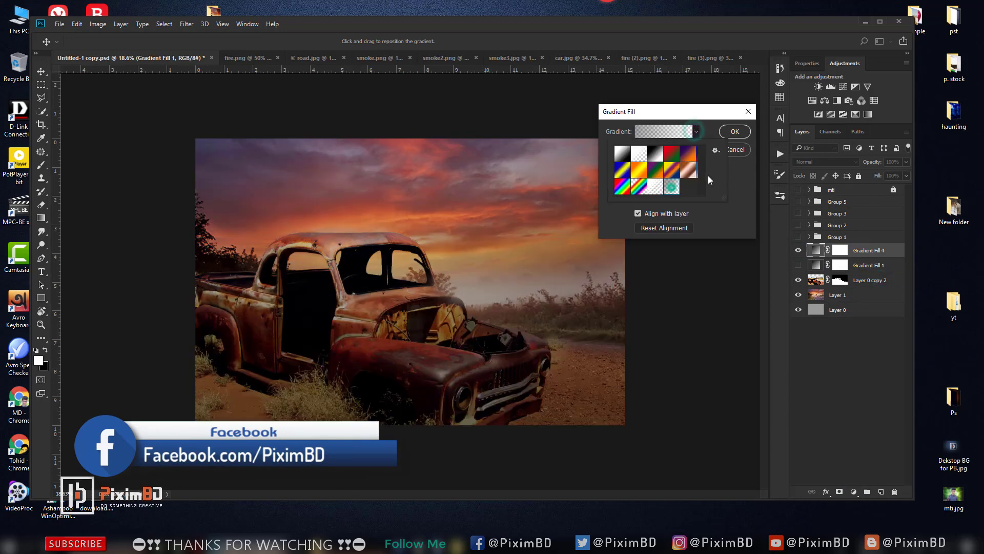
left_click(721, 174)
left_click(656, 148)
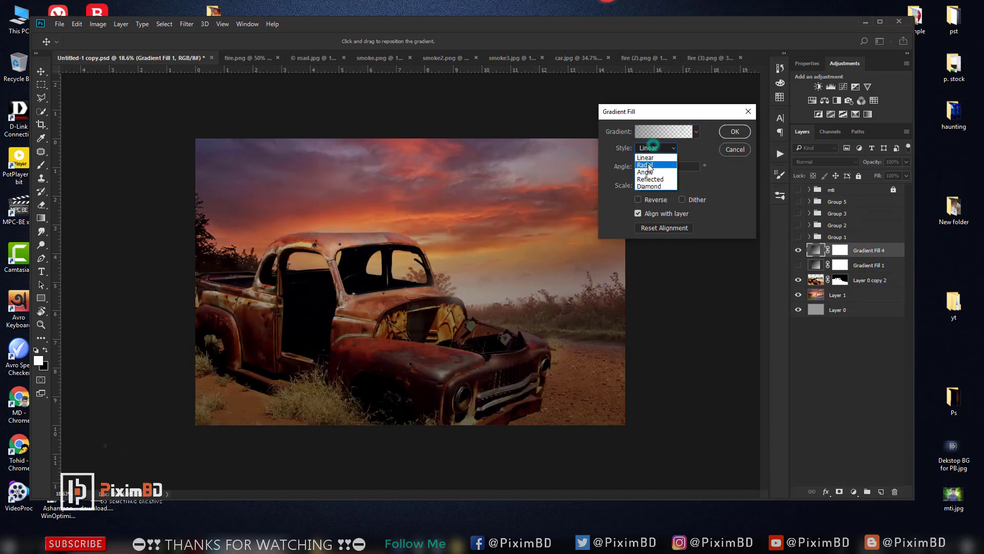
left_click(638, 199)
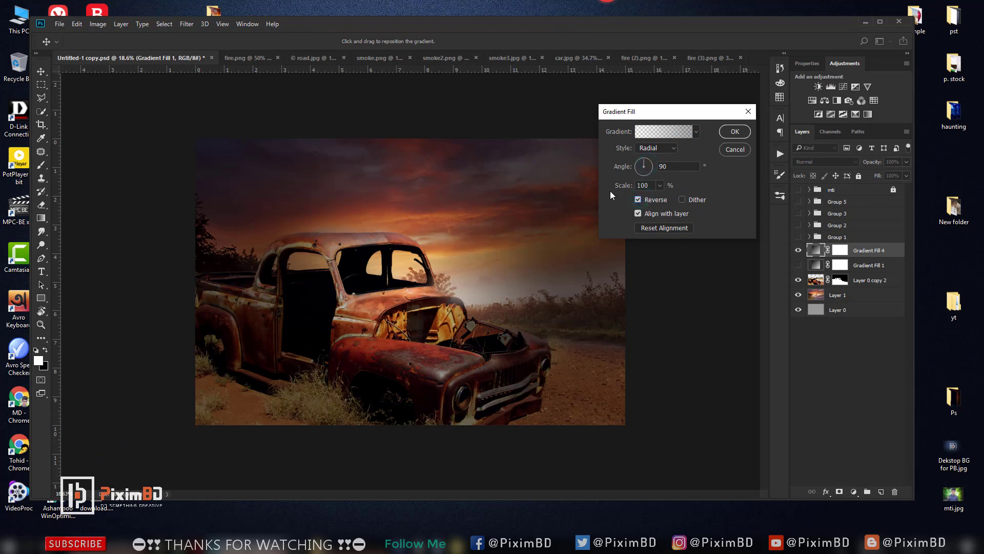
left_click_drag(627, 189, 623, 189)
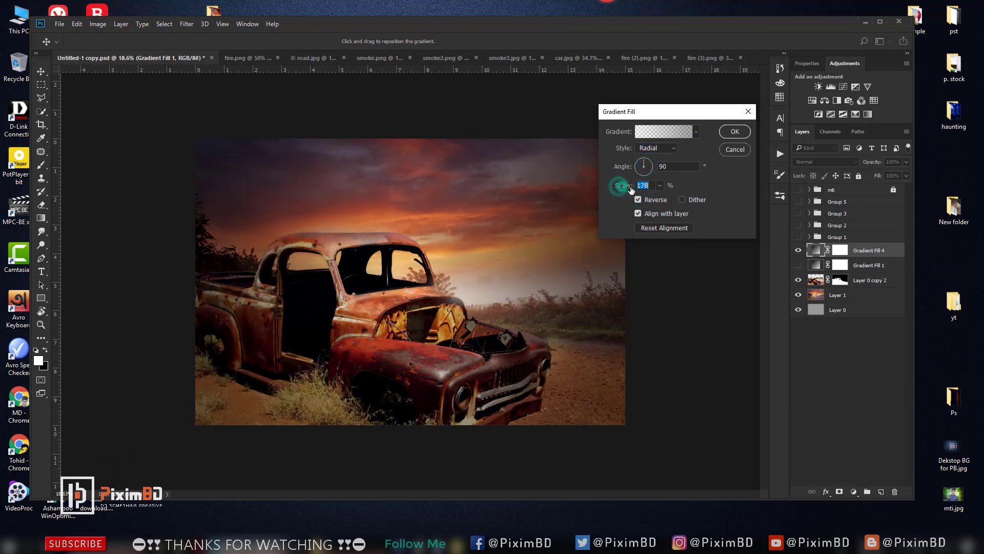
left_click(735, 132)
Lower the vignette to 60% opacity, then delete Gradient Fill 4 and restore Gradient Fill 1.
left_click(798, 250)
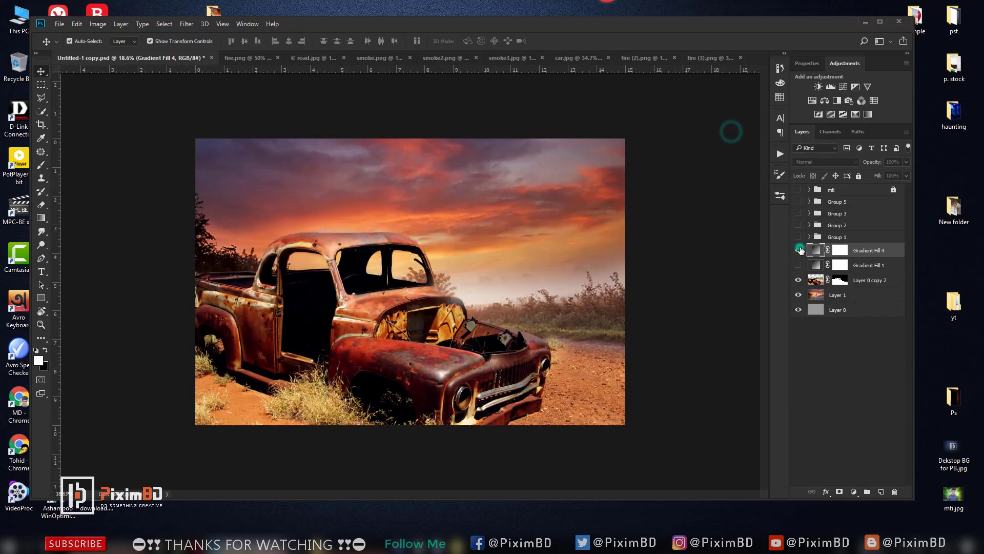
left_click_drag(876, 163, 872, 165)
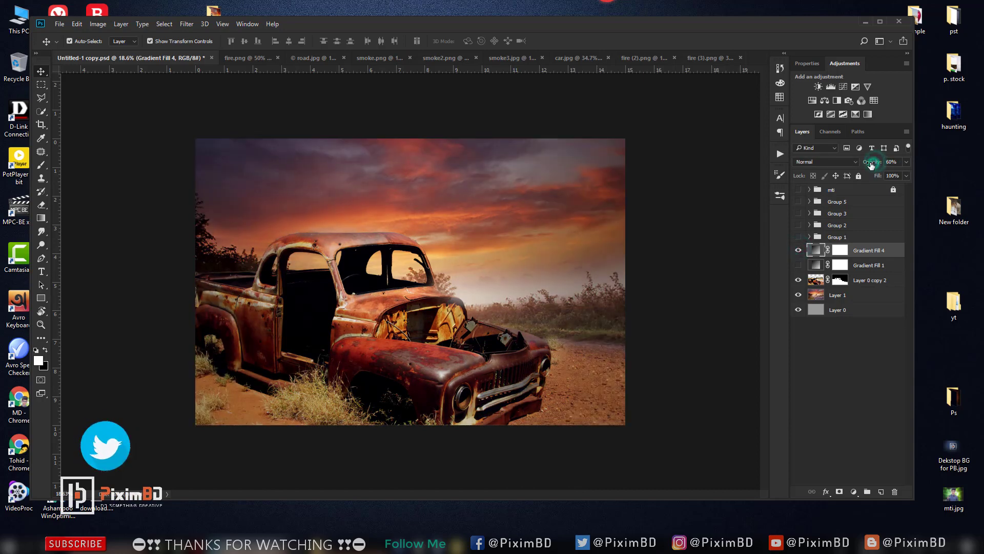
left_click(799, 250)
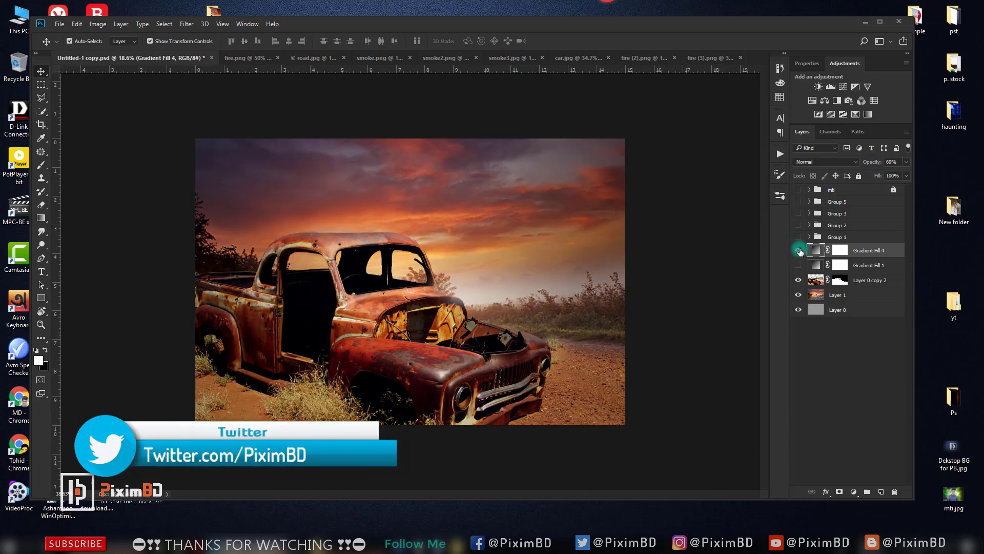
left_click(799, 265)
key("Delete")
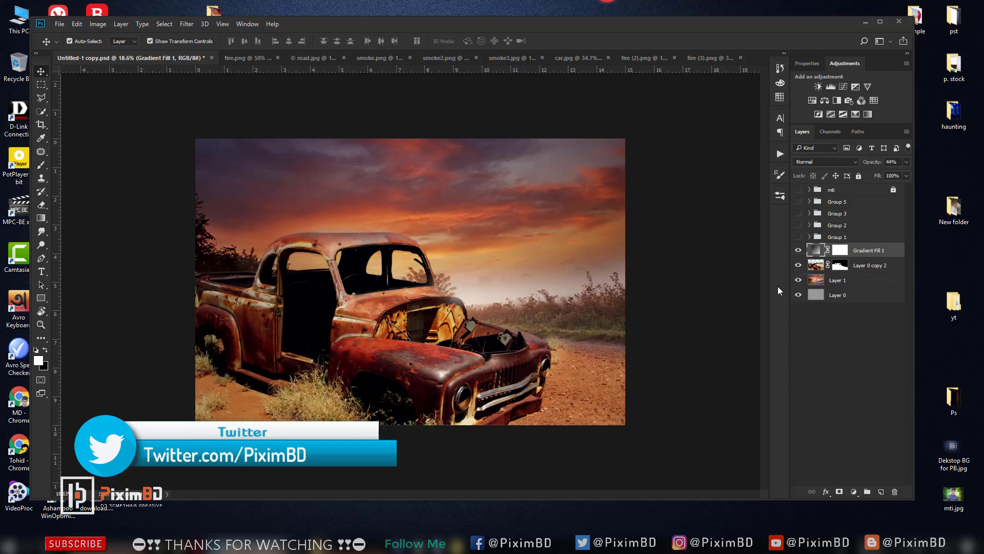
Expand Group 1 and turn it on, with its individual fire layers switched off.
left_click(803, 240)
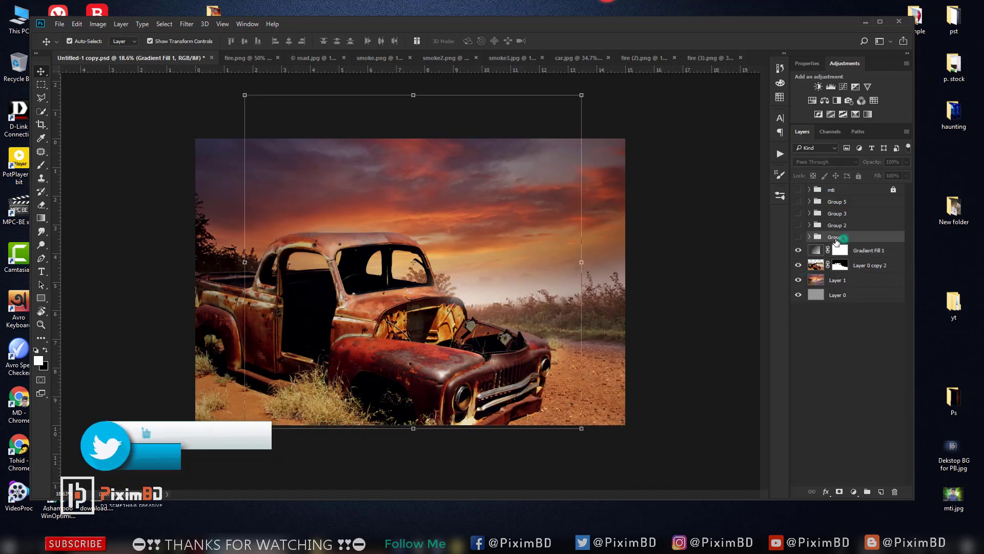
left_click(799, 238)
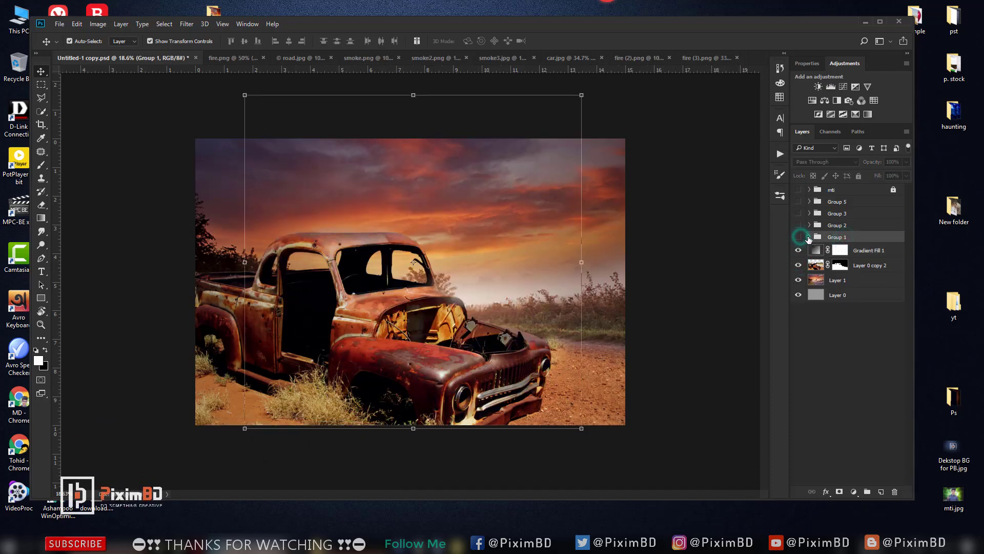
left_click(809, 238)
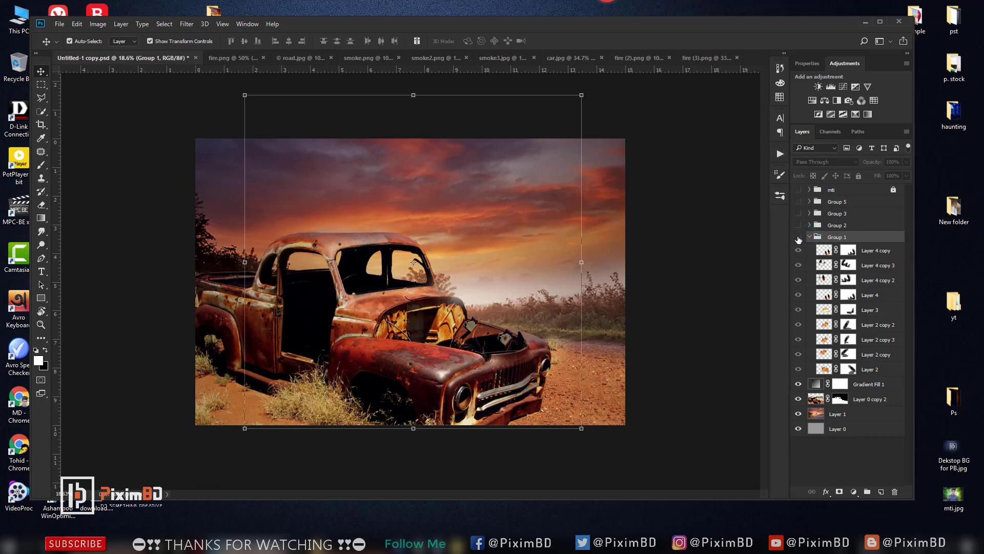
left_click(799, 237)
left_click_drag(798, 354, 798, 369)
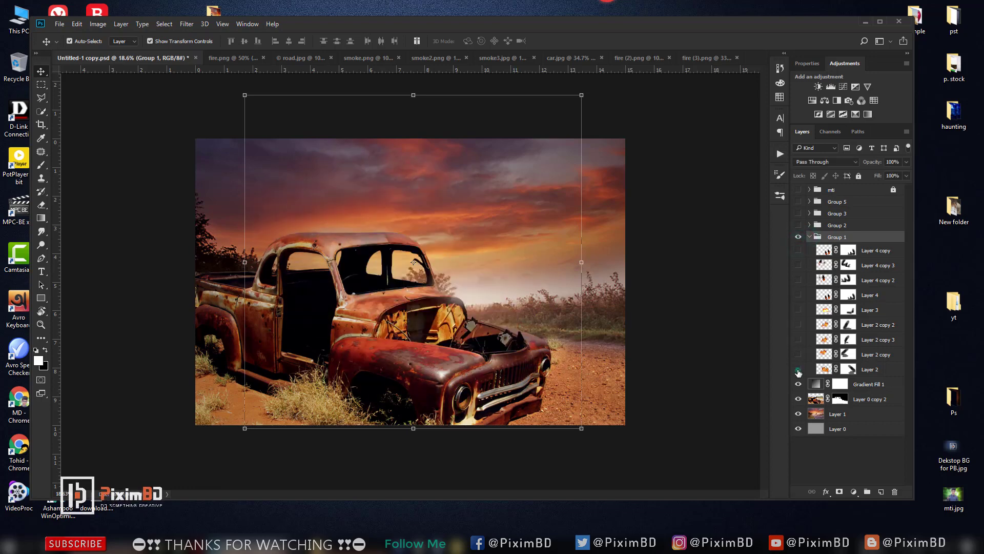
left_click(798, 369)
left_click(798, 370)
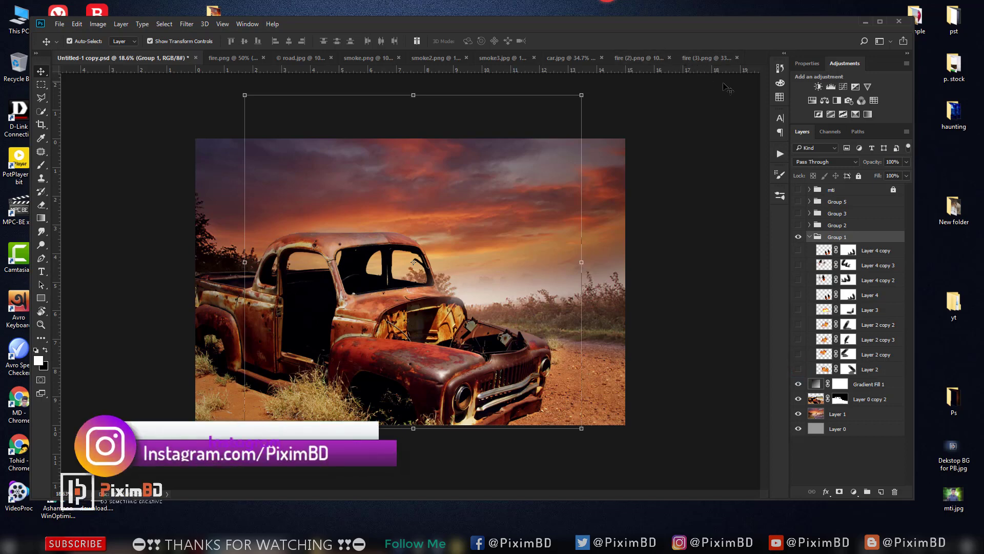
Bring fire.png onto the truck's hood, enlarged, and make it slightly transparent.
left_click(221, 58)
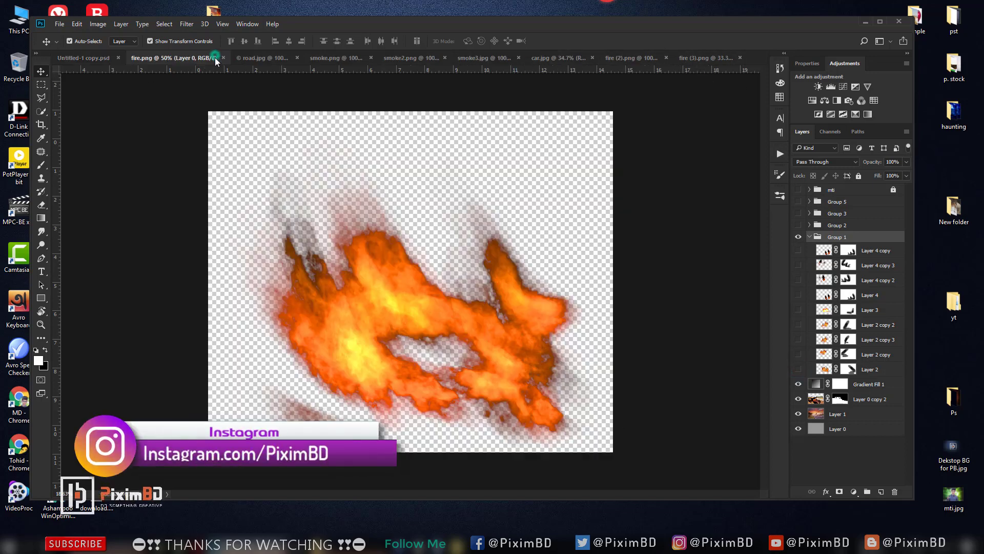
mouse_move(365, 225)
left_mouse_down()
mouse_move(256, 229)
mouse_move(433, 318)
mouse_move(490, 328)
left_mouse_up()
key("ctrl+t")
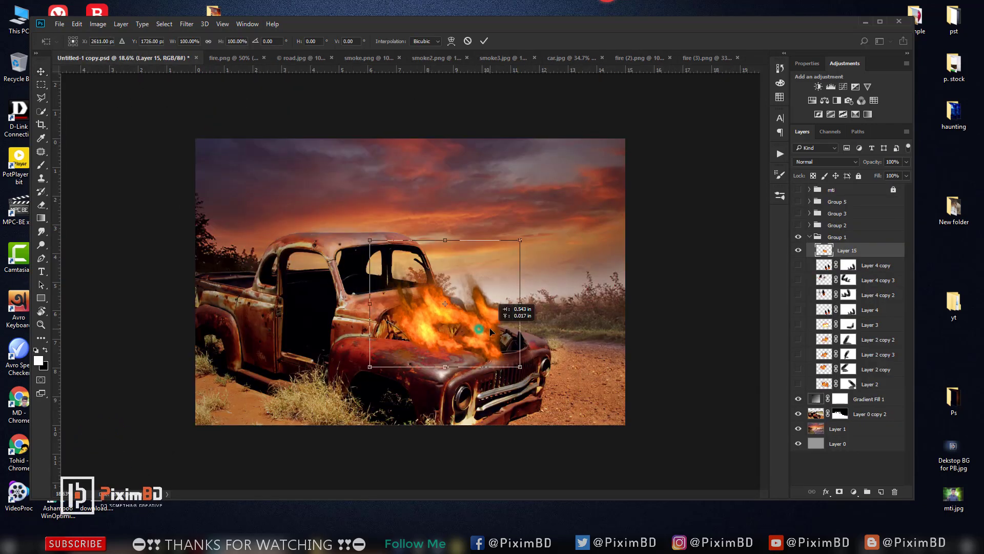
left_click_drag(512, 246, 553, 211)
left_click_drag(497, 301, 466, 300)
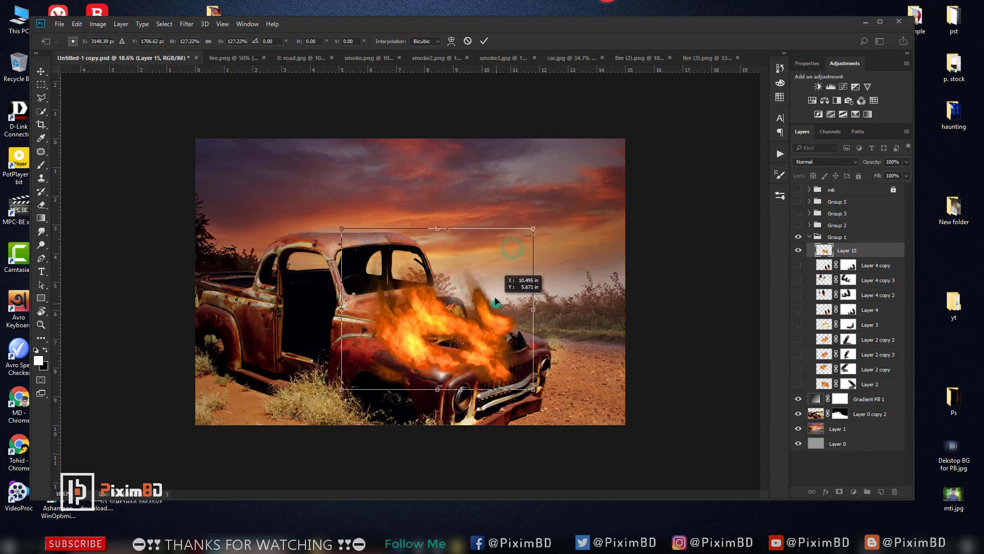
key("Return")
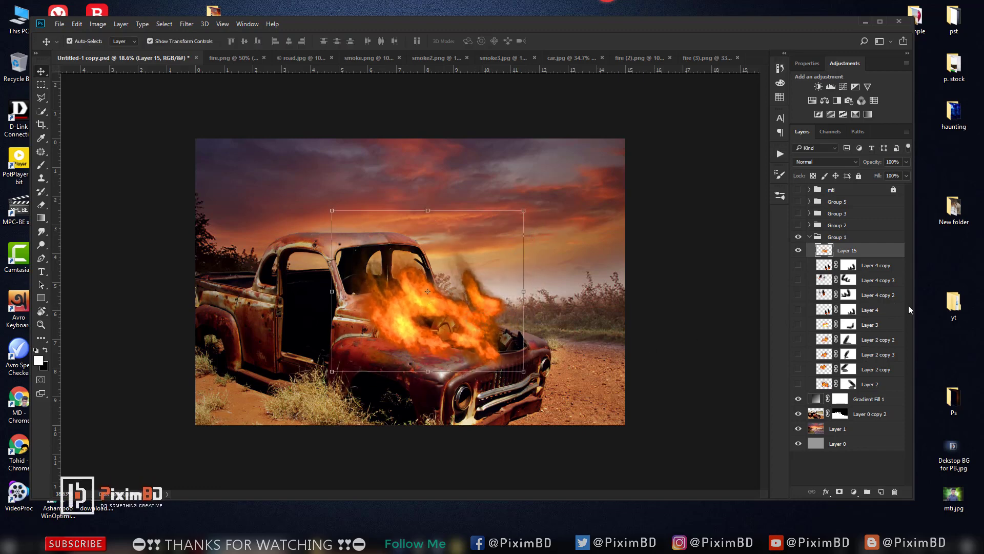
left_click_drag(875, 164, 869, 164)
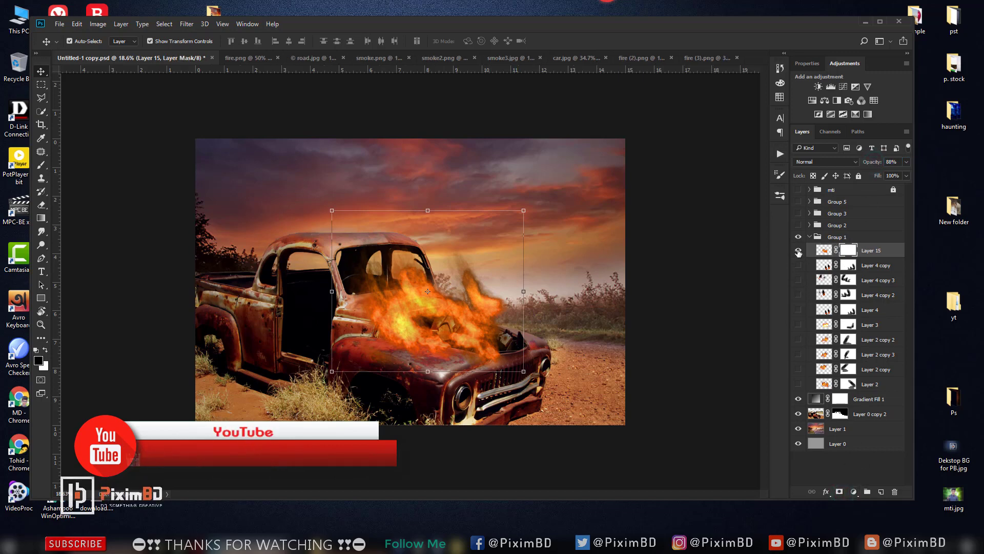
Scale the hood fire to about 128% and move it slightly up.
key("ctrl+t")
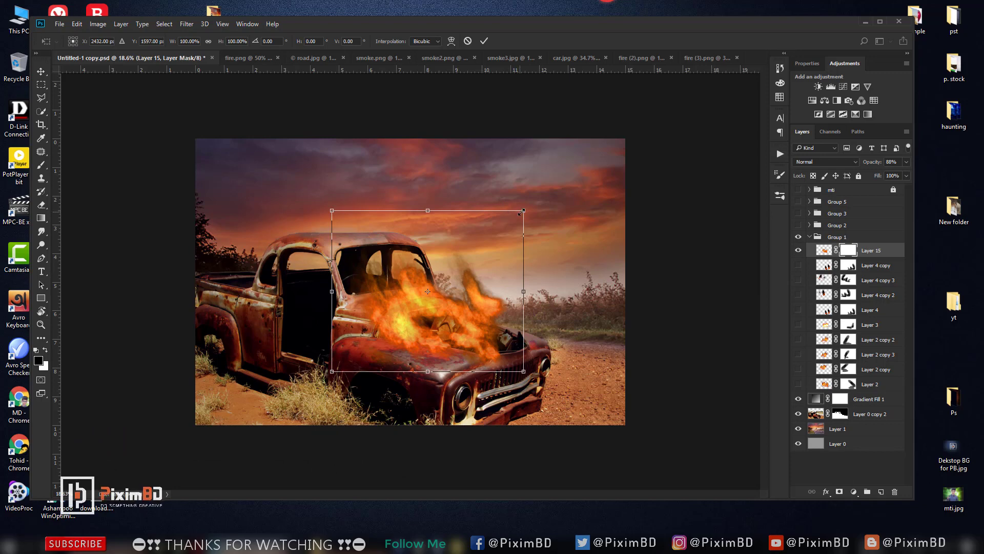
left_click_drag(523, 210, 550, 178)
left_click_drag(511, 253, 513, 237)
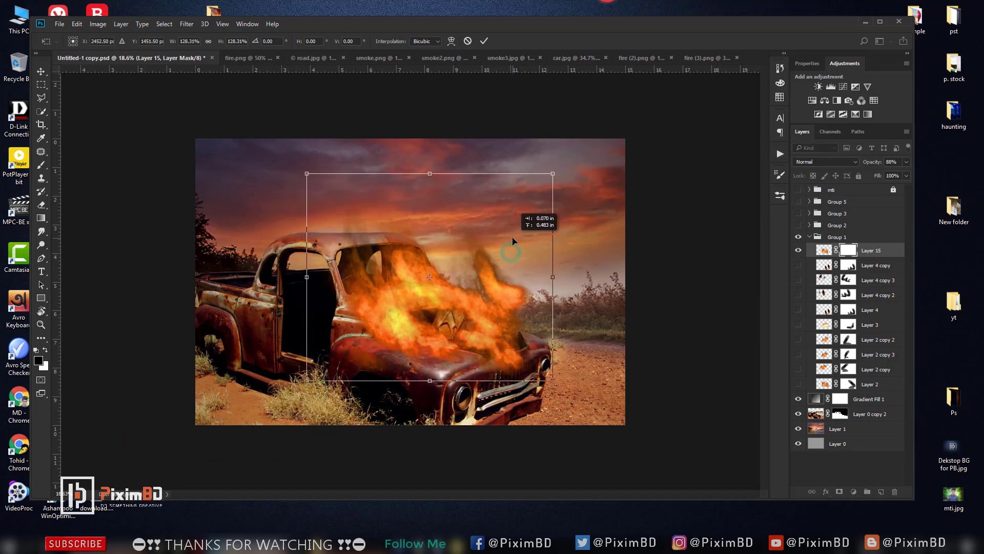
key("Return")
Erase the fire spilling over the front fender with a smaller eraser brush.
left_click(42, 205)
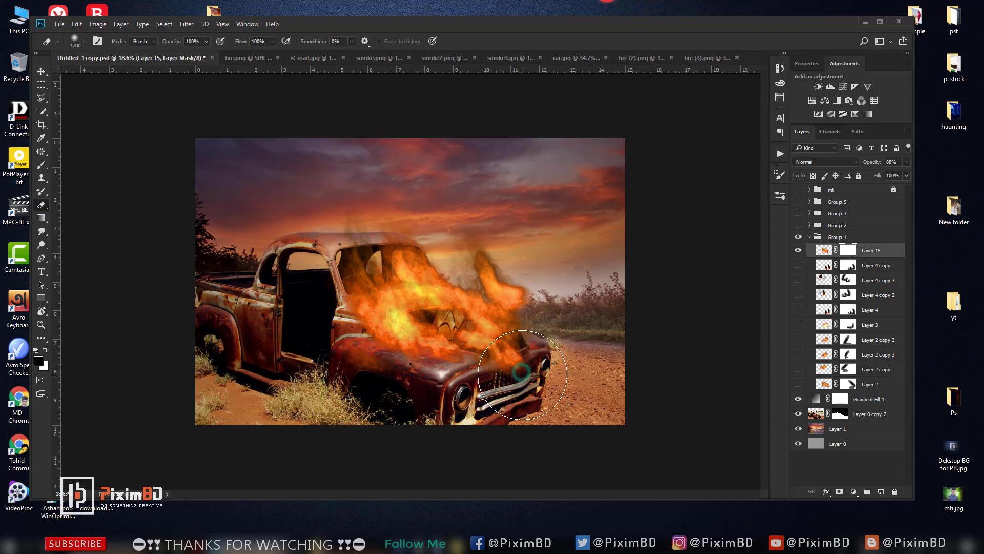
key("x")
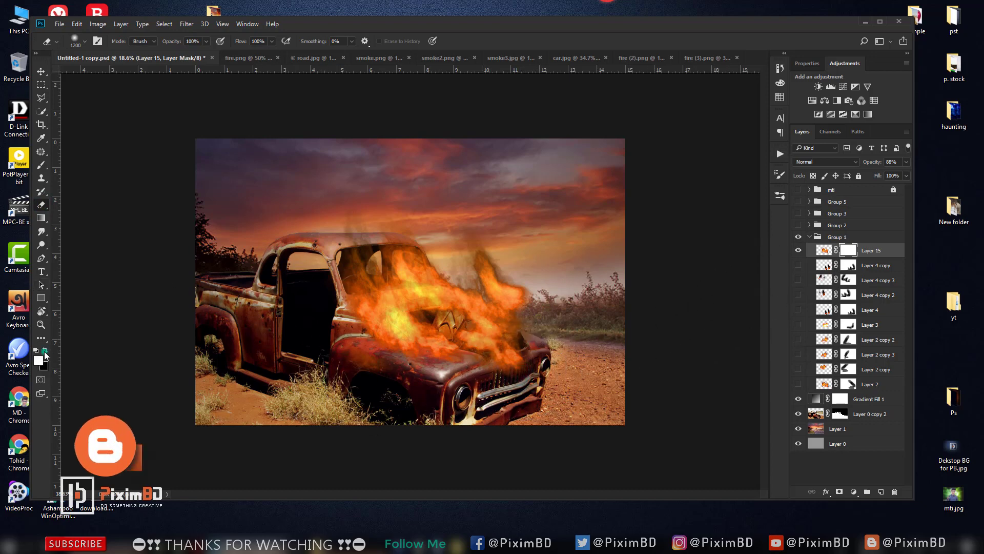
key("bracketleft")
left_click_drag(409, 404, 441, 392)
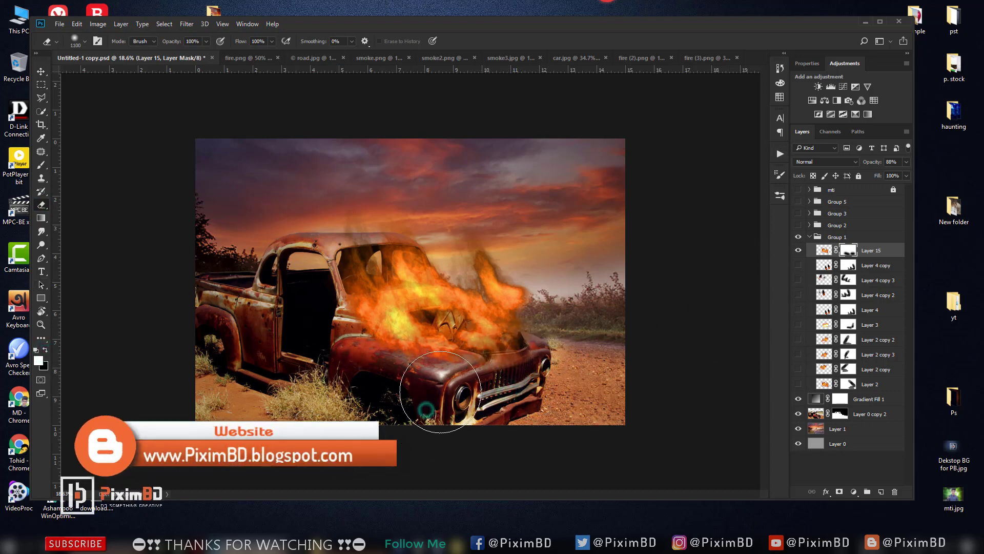
scroll(507, 359, "up", 1)
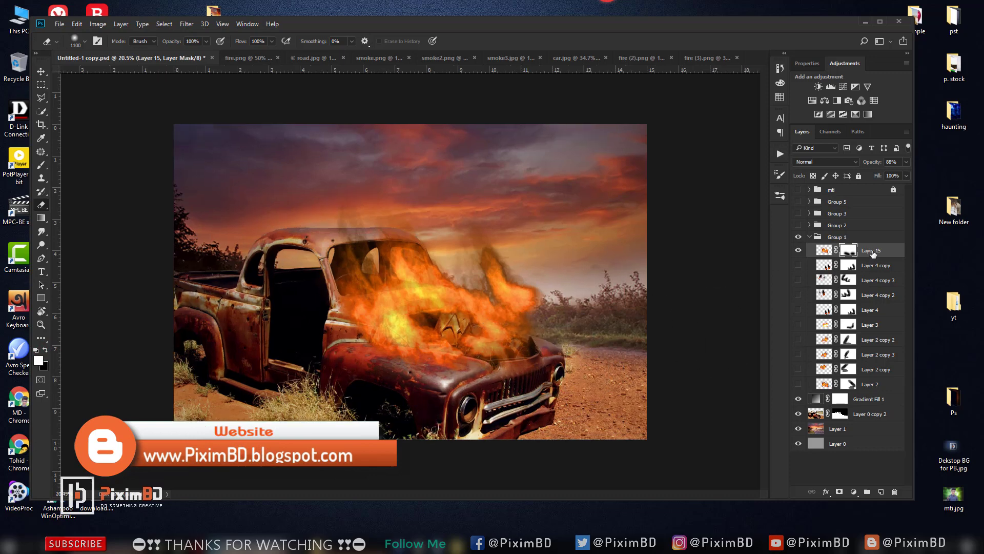
left_click(798, 250)
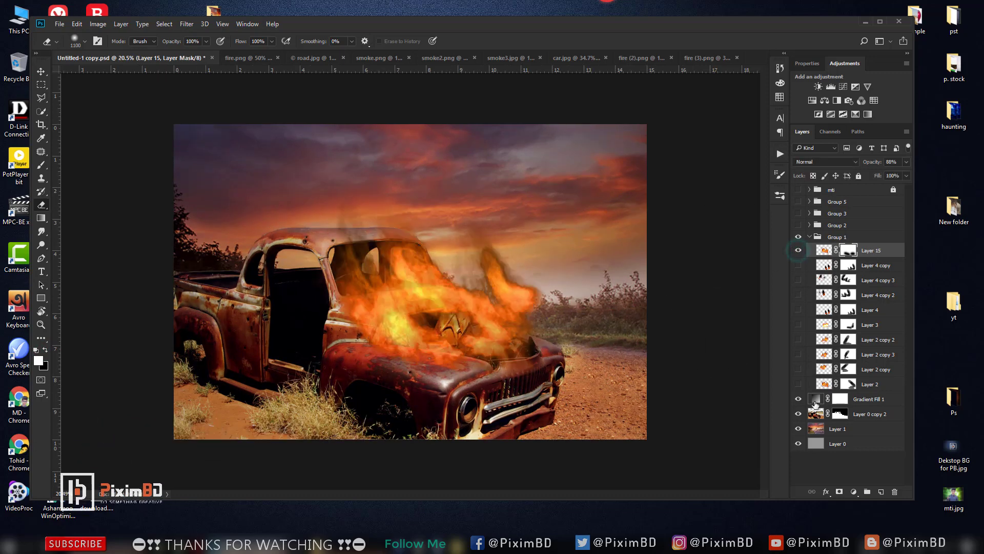
Set the Layer 15 fire to Lighten blend mode and erase the pink smear beside the hood.
left_click(869, 386)
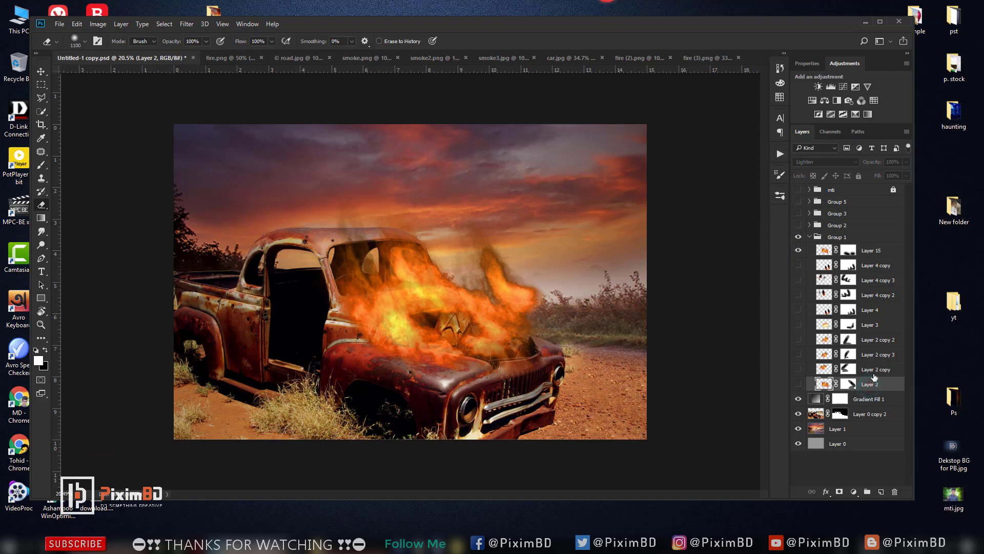
left_click(853, 250)
left_click(827, 162)
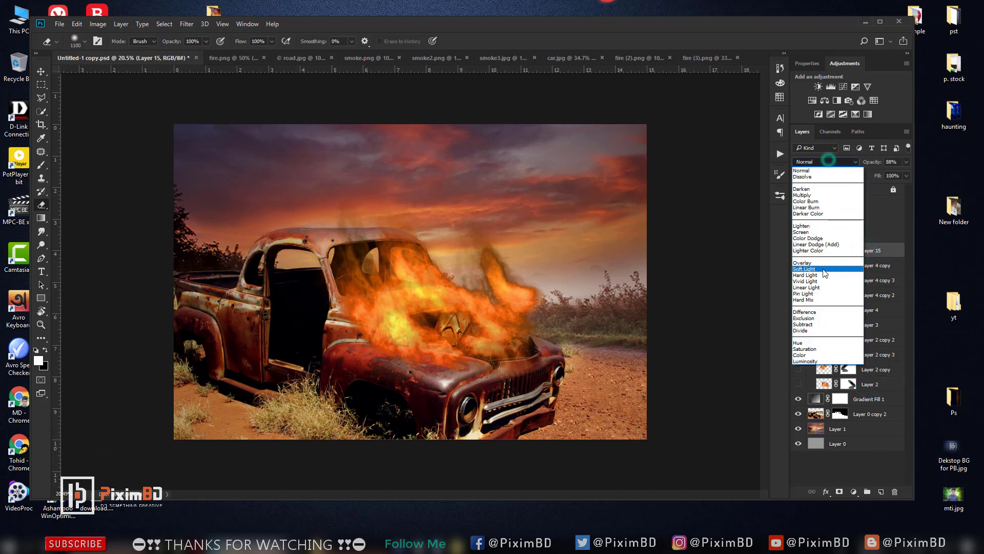
left_click(815, 226)
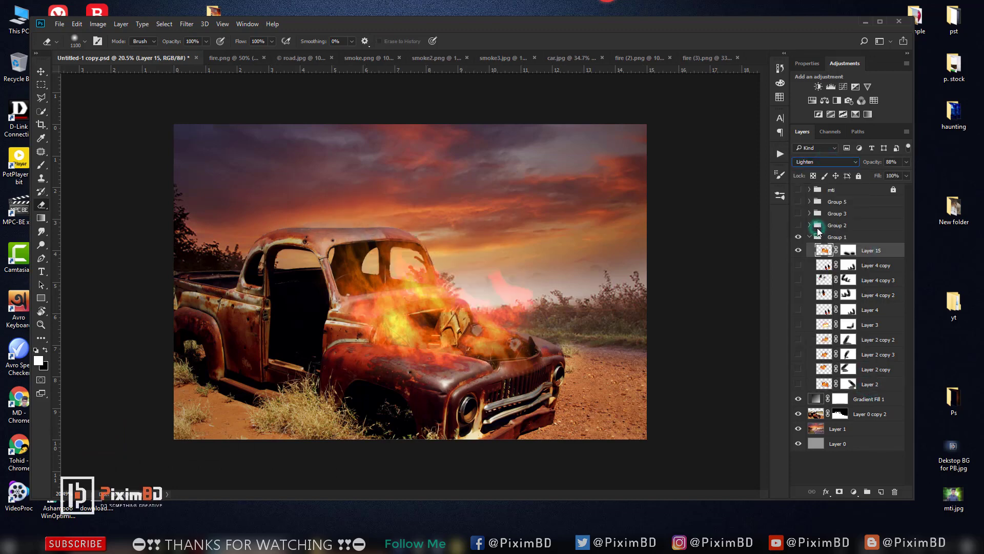
mouse_move(495, 308)
left_mouse_down()
mouse_move(516, 275)
mouse_move(538, 281)
mouse_move(503, 268)
left_mouse_up()
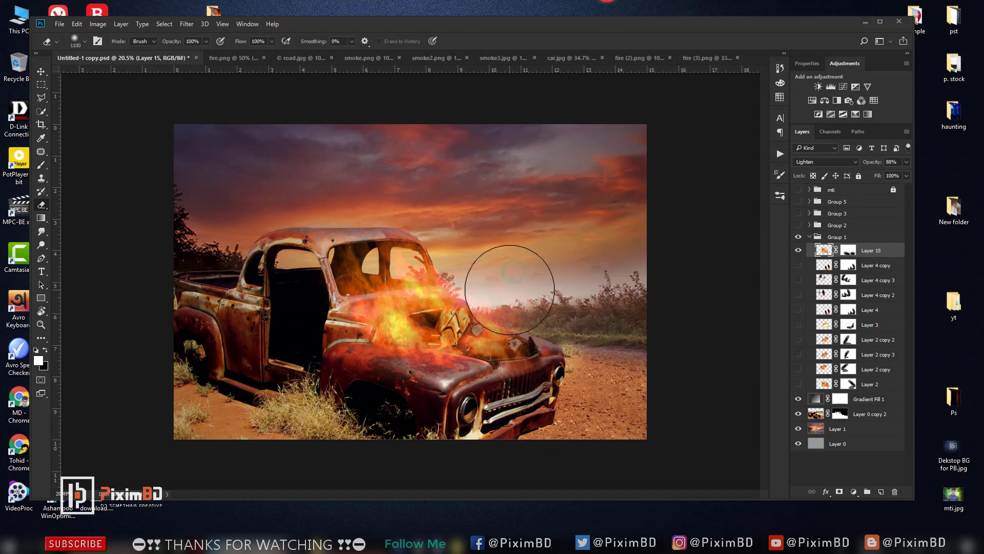
scroll(753, 307, "down", 1)
Duplicate the hood fire and shift the copy to the left.
left_click(798, 371)
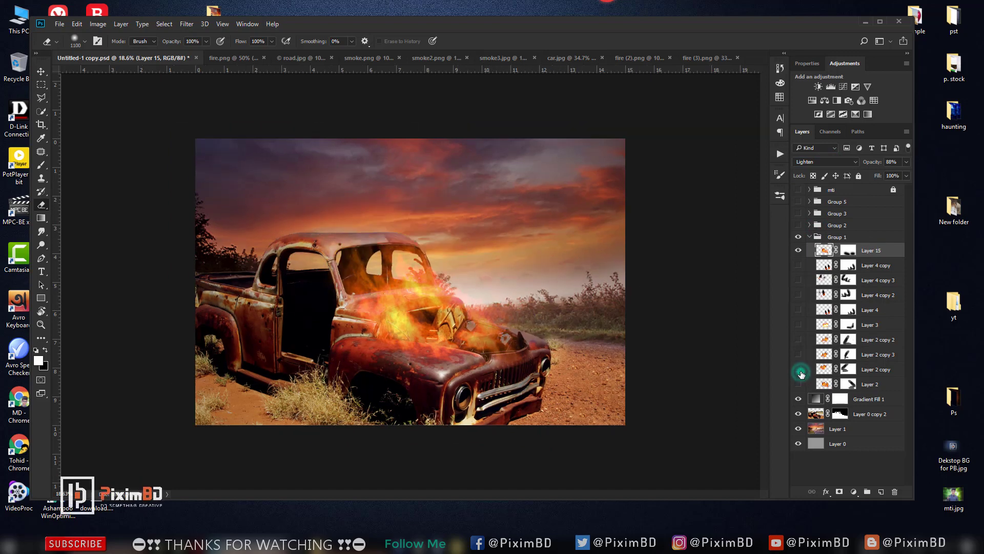
left_click(798, 370)
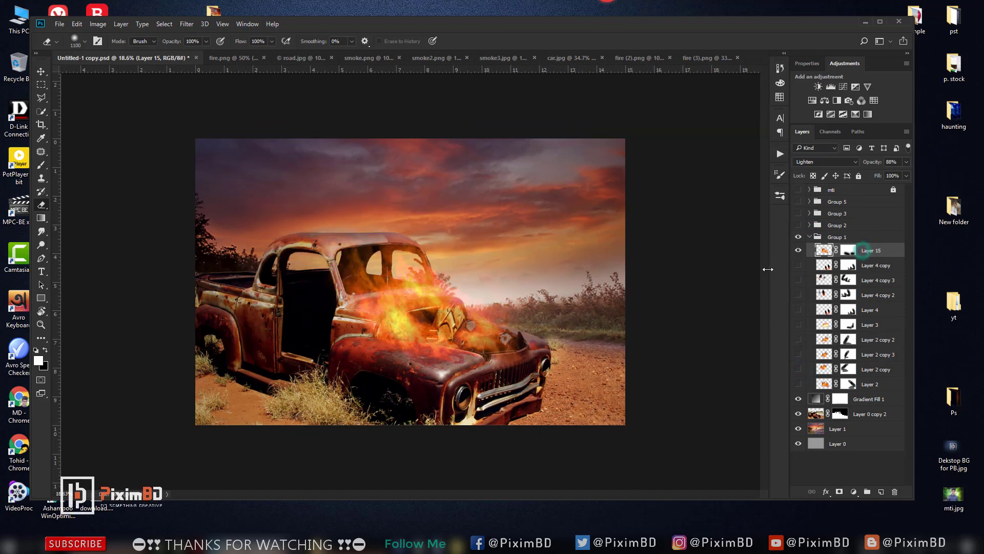
left_click_drag(489, 283, 453, 286)
Flip the duplicated fire horizontally and raise it over the truck's cab.
key("ctrl+t")
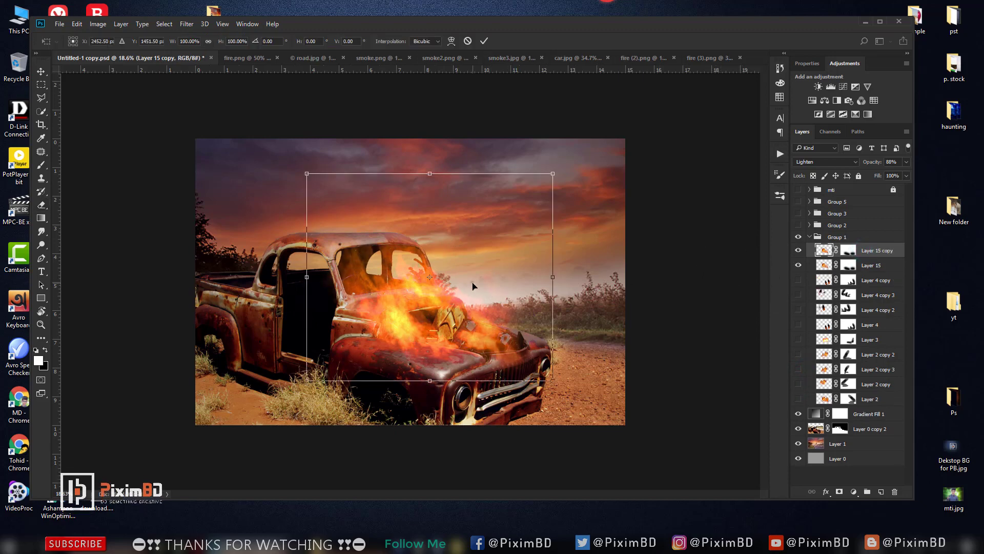
right_click(468, 277)
left_click(523, 437)
left_click_drag(467, 259, 444, 269)
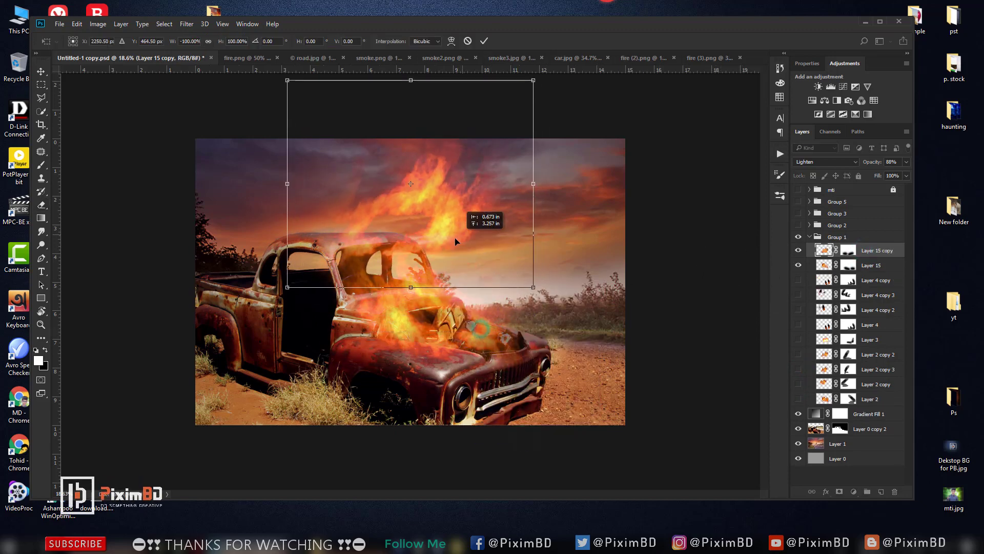
key("Return")
Erase the copied fire from the door and dim it to 80% opacity.
key("e")
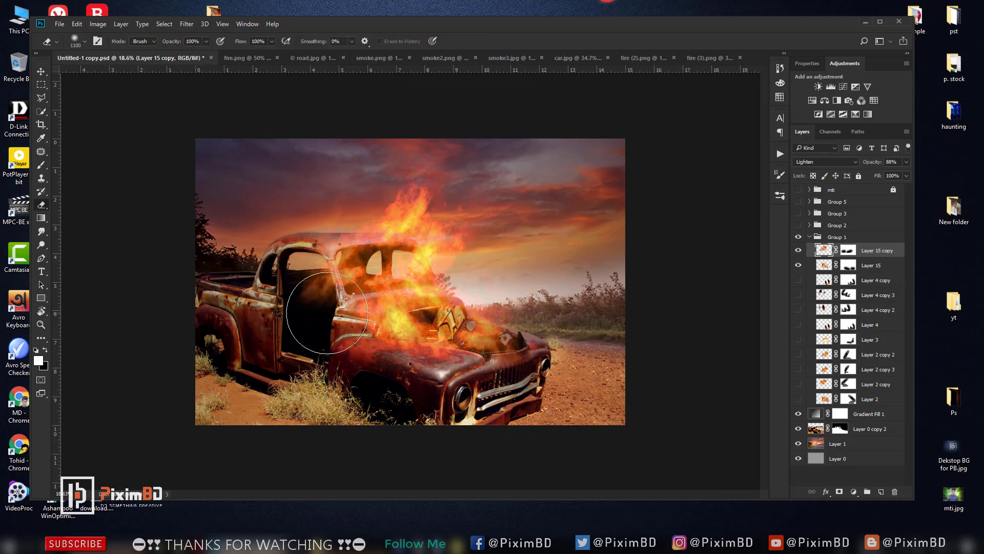
key("bracketleft")
key("bracketleft")
key("bracketleft")
left_click(314, 280)
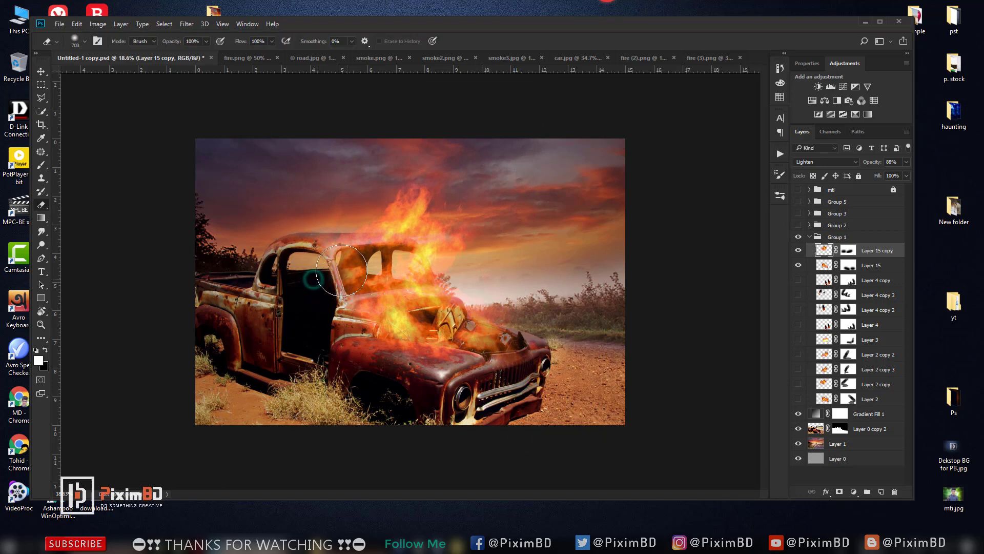
left_click(799, 250)
left_click(798, 250)
scroll(456, 285, "up", 1)
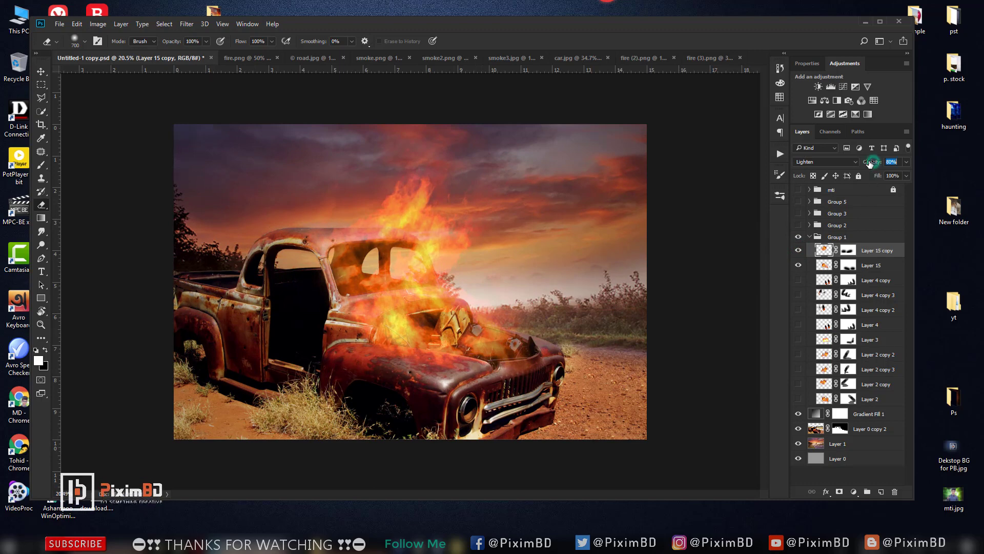
left_click_drag(874, 164, 870, 163)
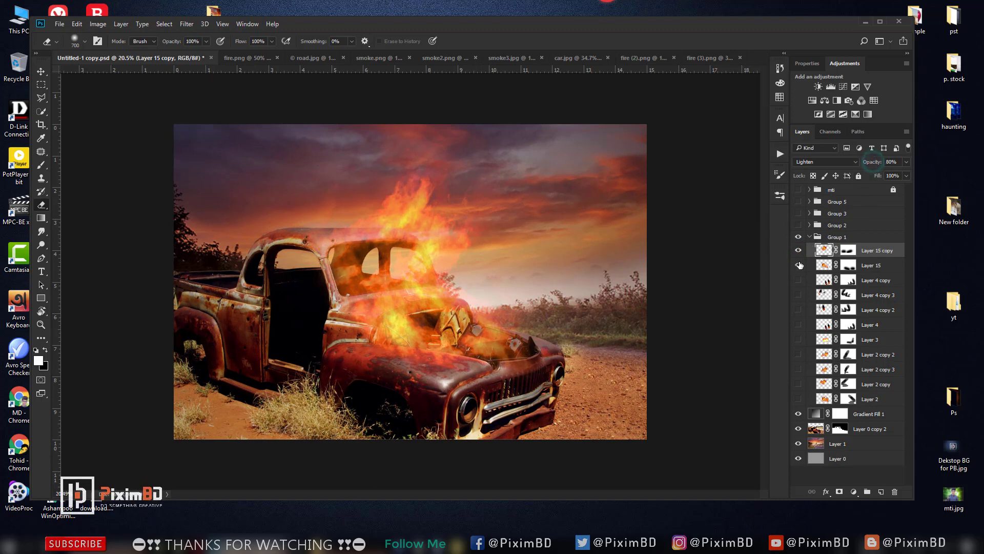
left_click(799, 363)
left_click(798, 363)
Duplicate the fire layer, tilt it about 24 degrees over the hood, and fade it to 56% opacity.
key("ctrl+j")
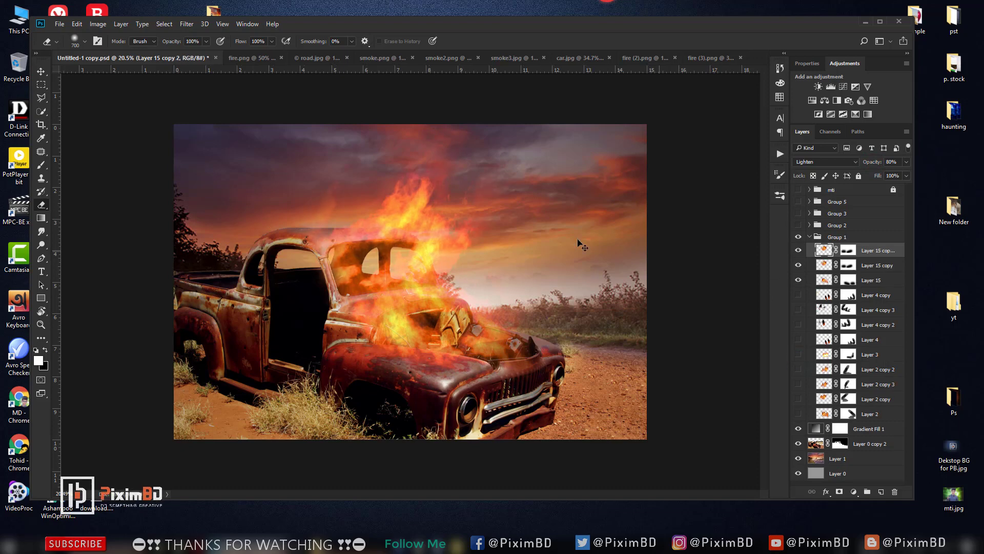
key("ctrl+t")
left_click_drag(455, 215, 484, 300)
left_click_drag(636, 240, 633, 246)
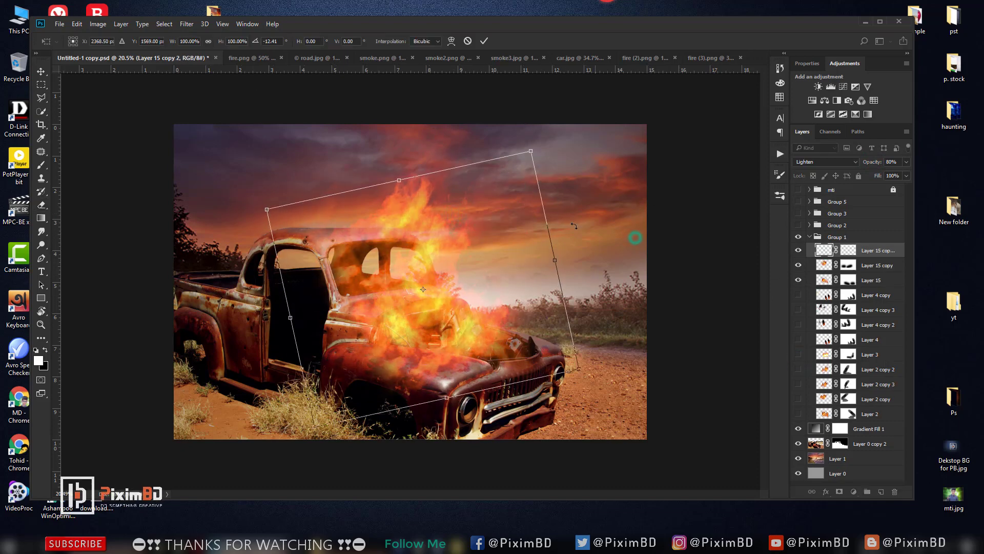
mouse_move(491, 284)
left_mouse_down()
mouse_move(510, 291)
mouse_move(508, 282)
left_mouse_up()
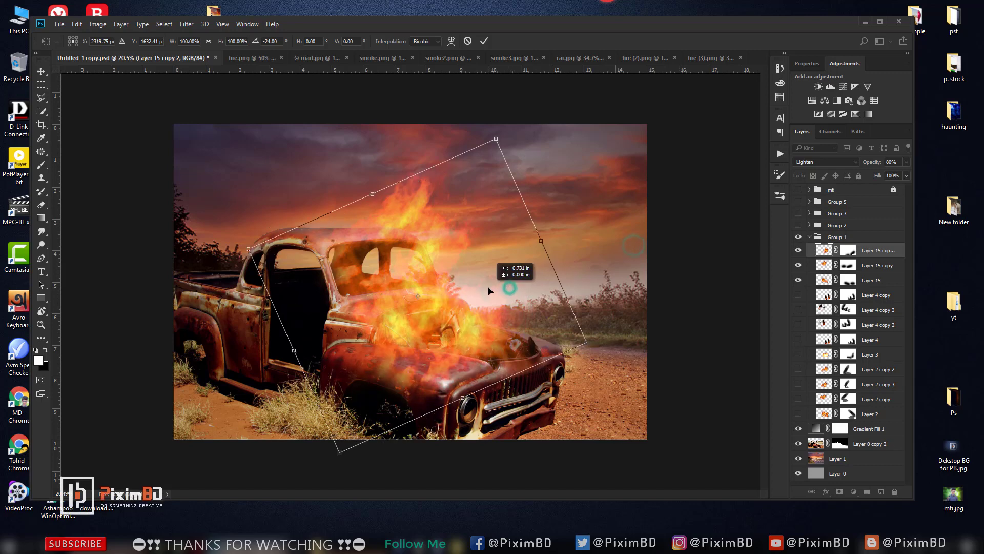
key("Return")
key("e")
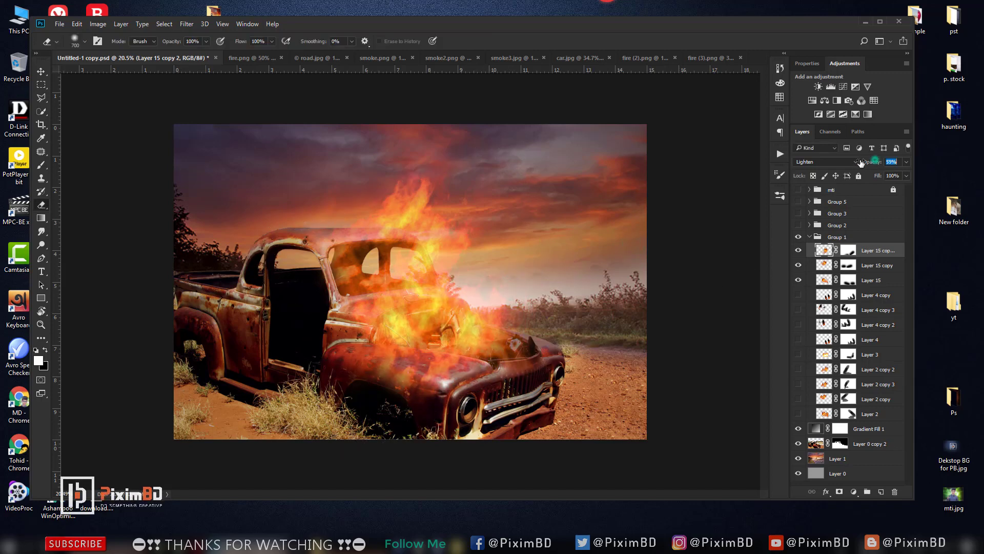
left_click_drag(862, 162, 874, 164)
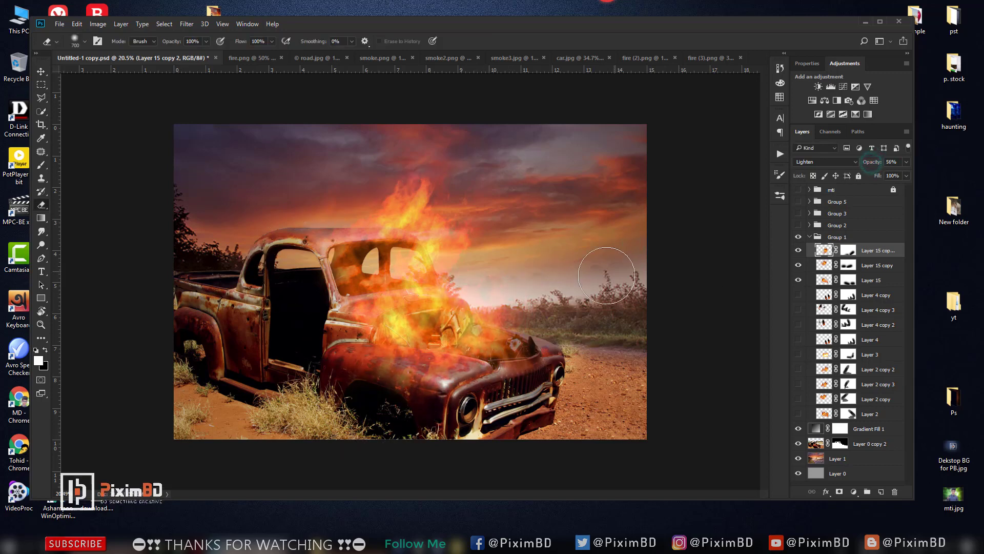
key("ctrl+minus")
key("ctrl+plus")
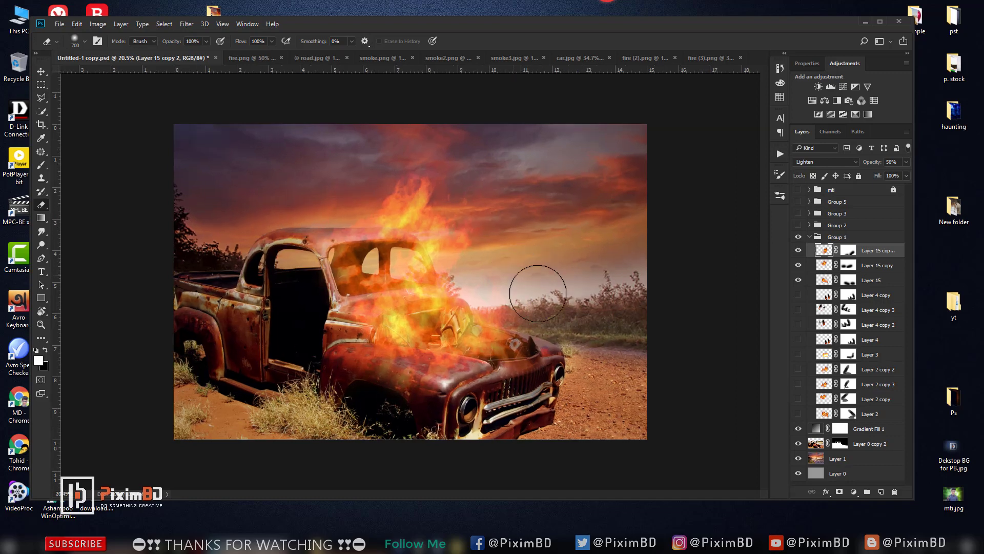
left_click(798, 369)
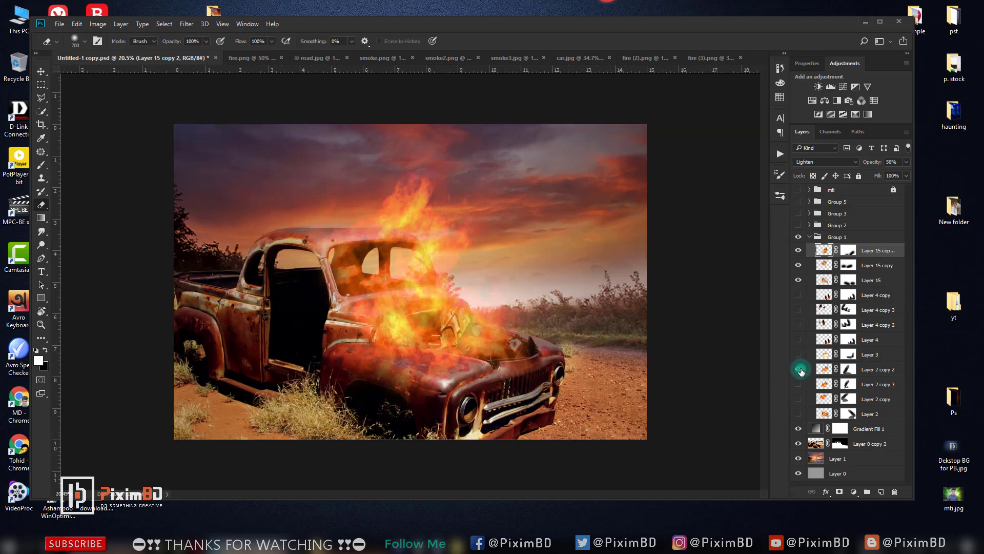
left_click(798, 369)
left_click(799, 369)
Add another fire copy tilted counter-clockwise over the hood, then bring up fire (2).png.
key("ctrl+j")
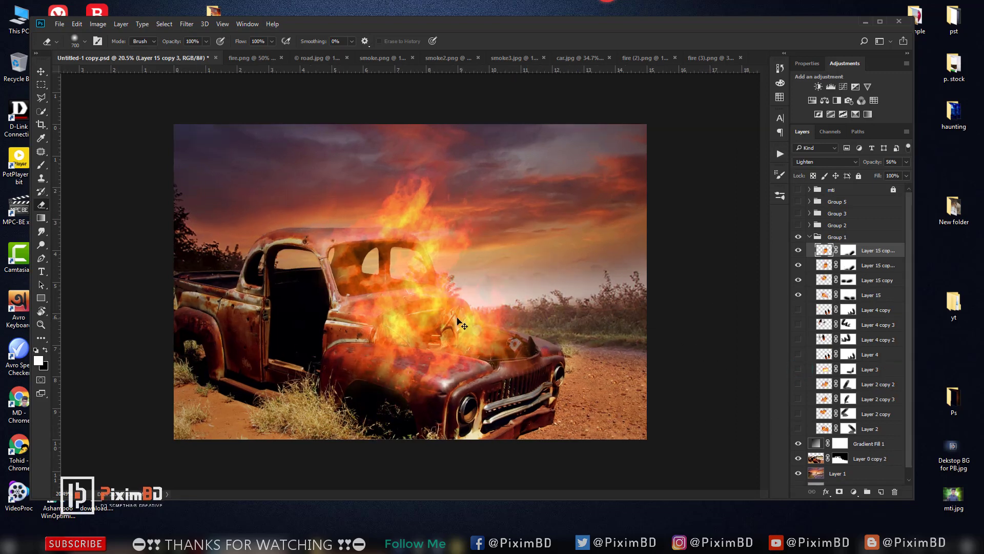
key("ctrl+t")
mouse_move(483, 328)
left_mouse_down()
mouse_move(529, 335)
mouse_move(510, 336)
left_mouse_up()
left_click_drag(639, 348, 644, 275)
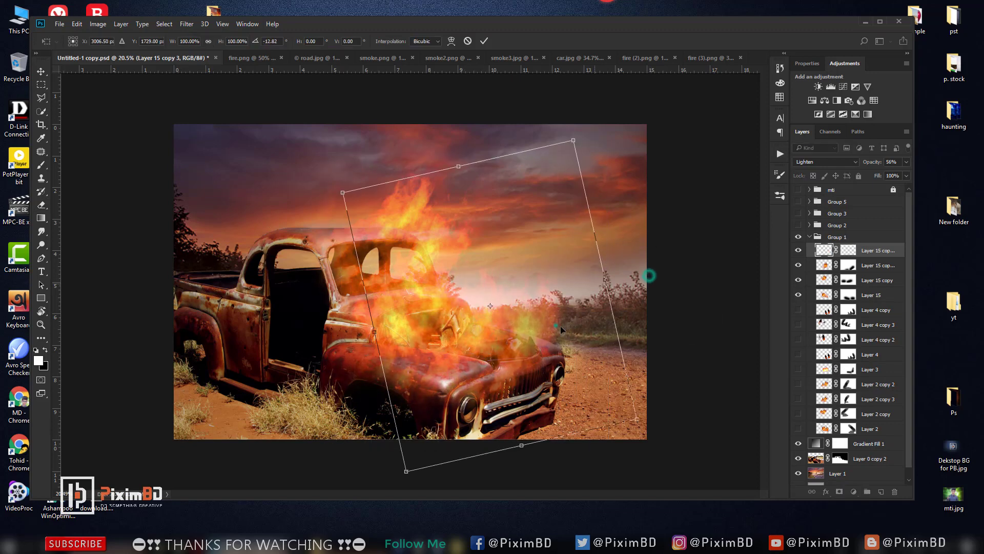
left_click_drag(522, 313, 529, 326)
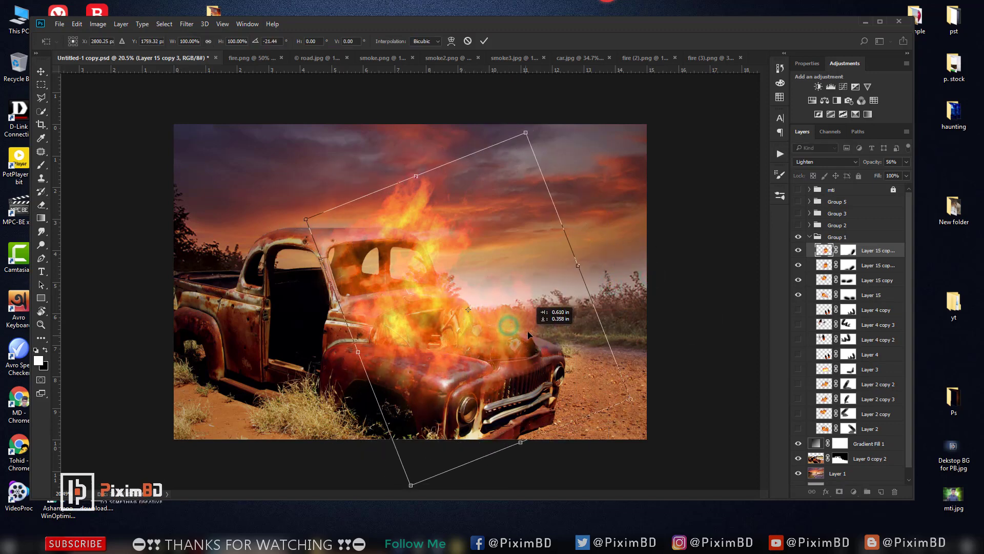
key("Return")
key("e")
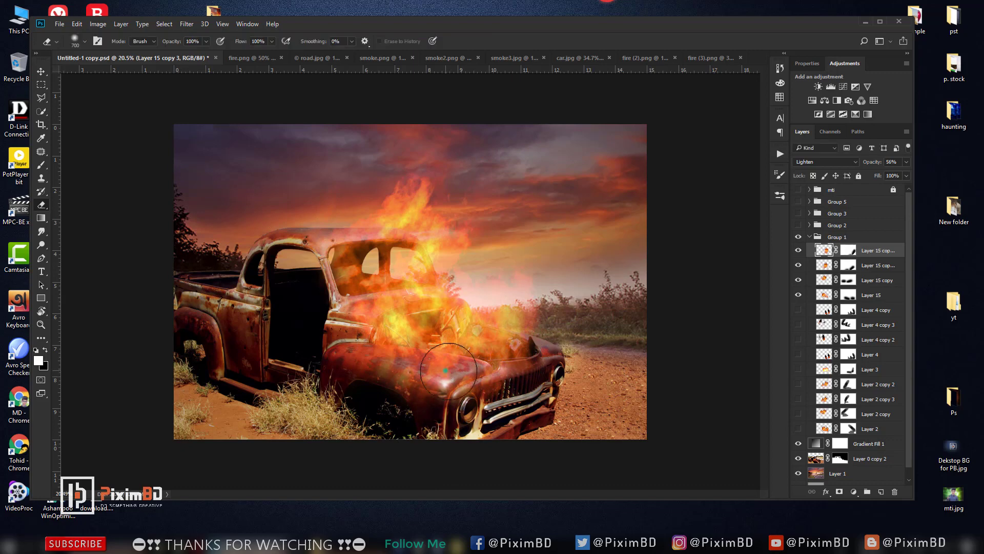
scroll(690, 343, "up", 1)
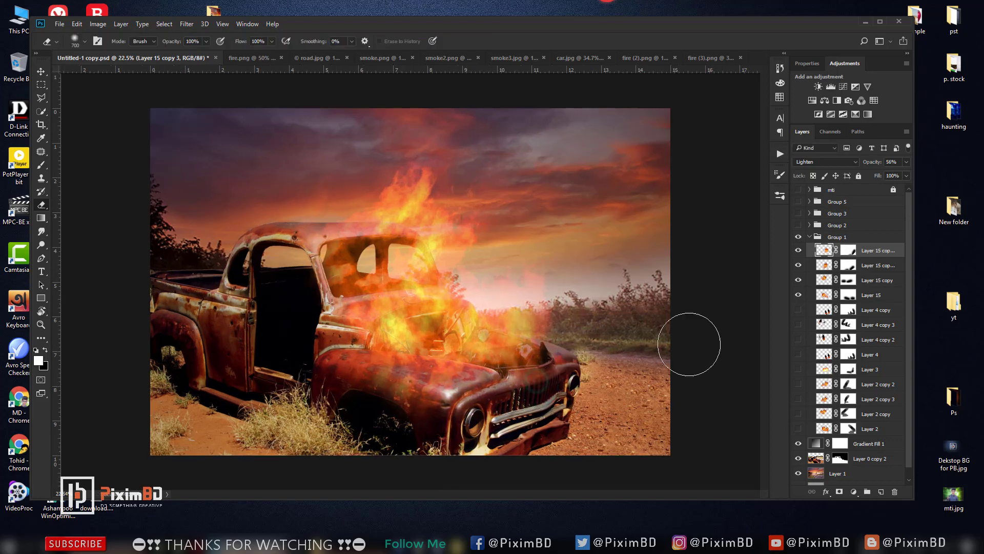
left_click(798, 251)
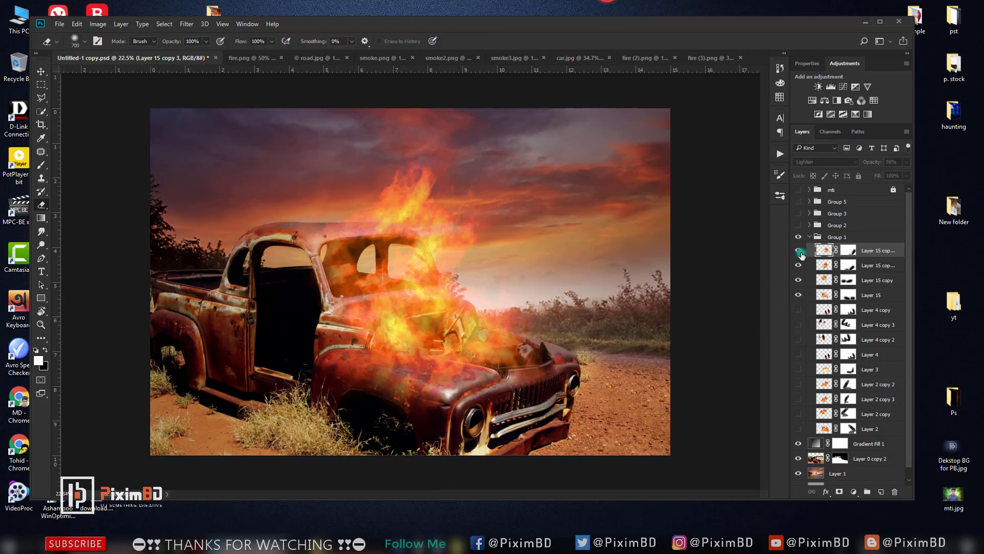
left_click(798, 369)
left_click(798, 369)
scroll(410, 287, "up", 1)
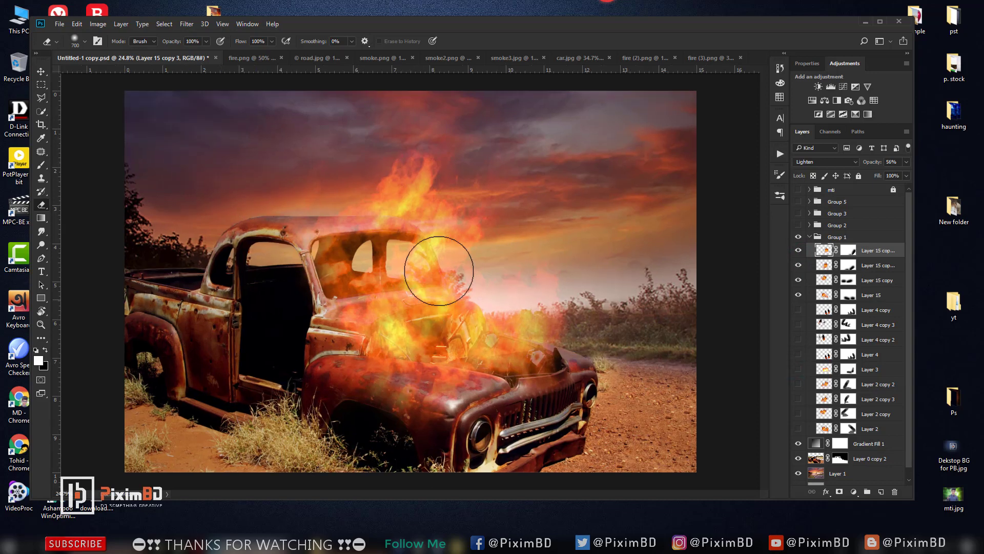
left_click(633, 60)
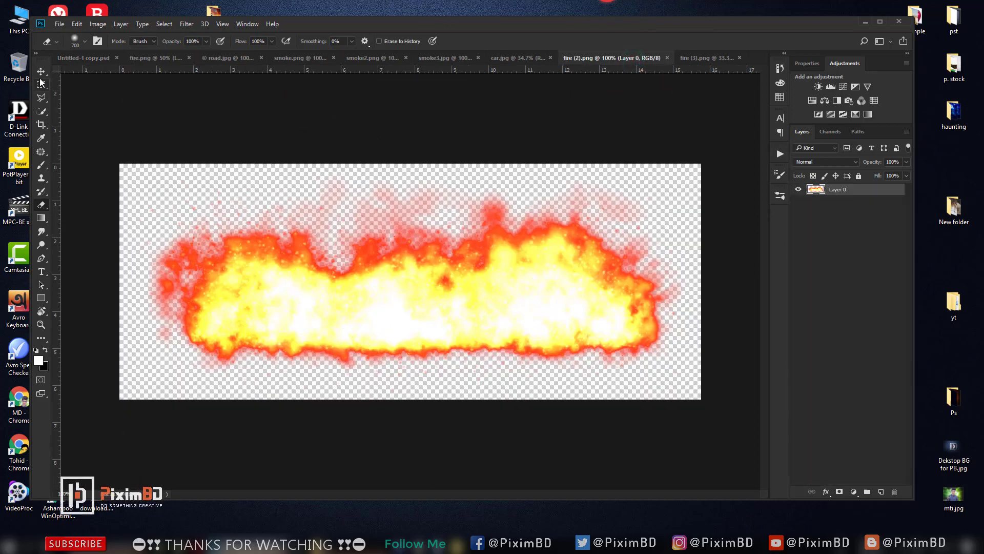
Drag the fire (2).png flame band into the truck composite, enlarged and tilted along the hood.
key("v")
left_click_drag(221, 211, 222, 219)
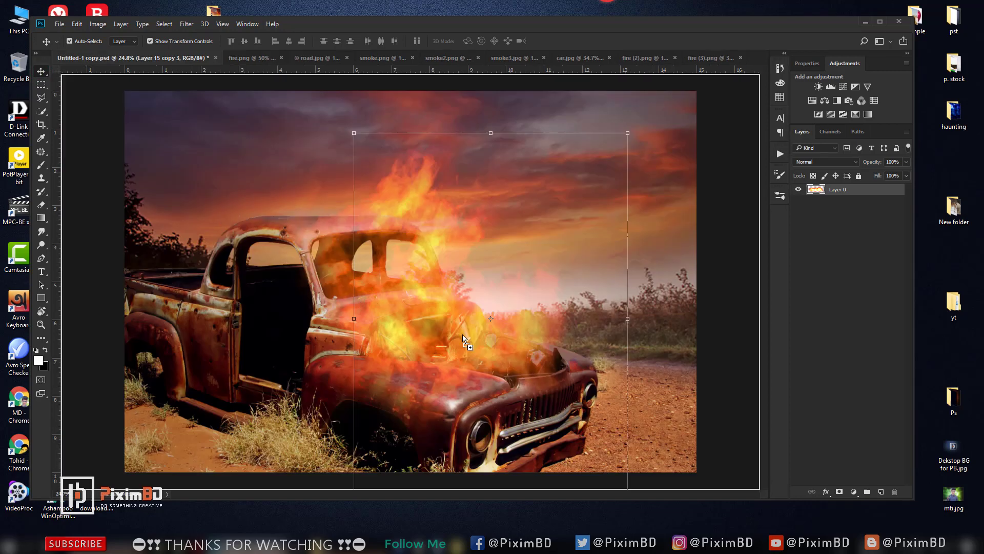
left_click_drag(464, 338, 464, 339)
key("ctrl+t")
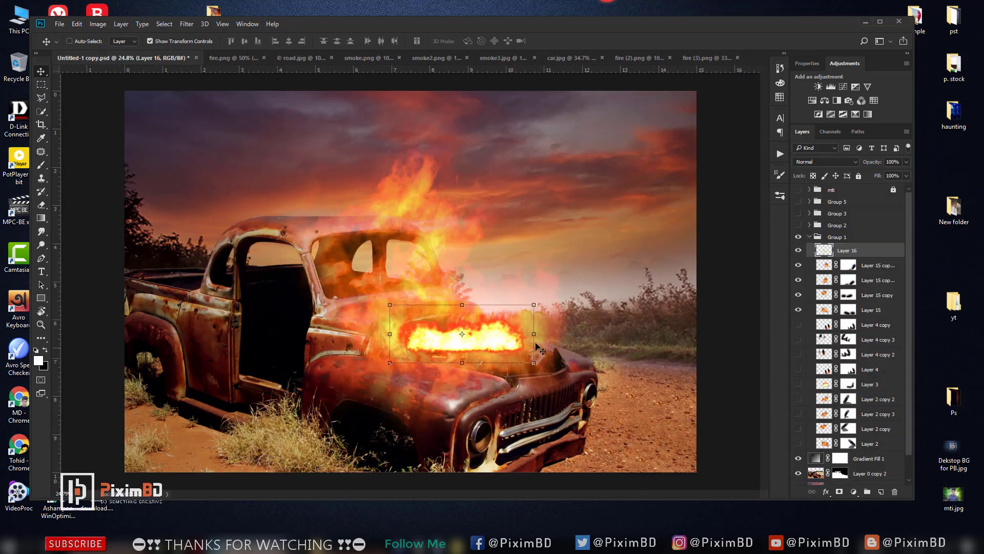
mouse_move(534, 362)
left_mouse_down()
mouse_move(565, 377)
mouse_move(592, 320)
left_mouse_up()
left_click_drag(522, 341, 484, 356)
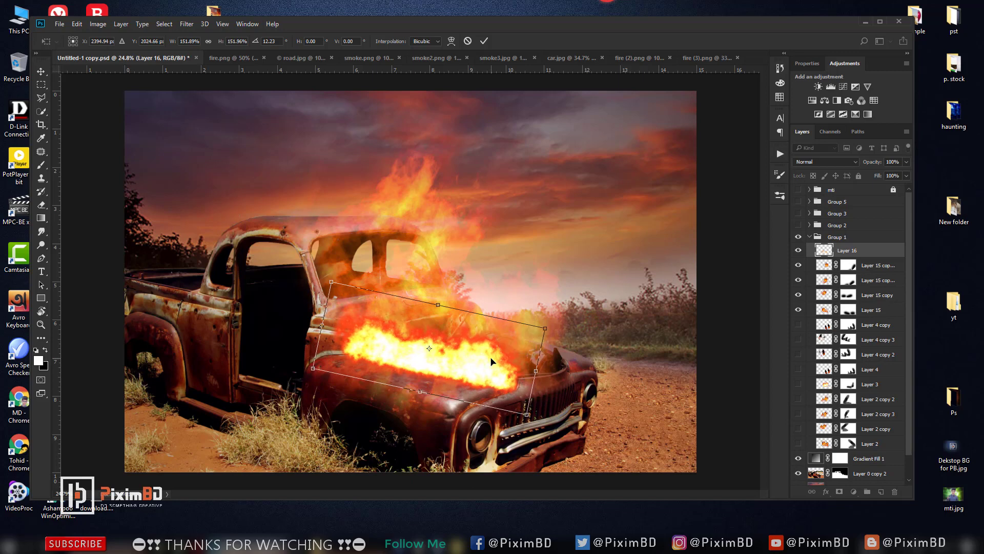
key("Return")
Set the flame band to Overlay at 45% opacity, then stretch it taller and tilt it slightly.
left_click(825, 162)
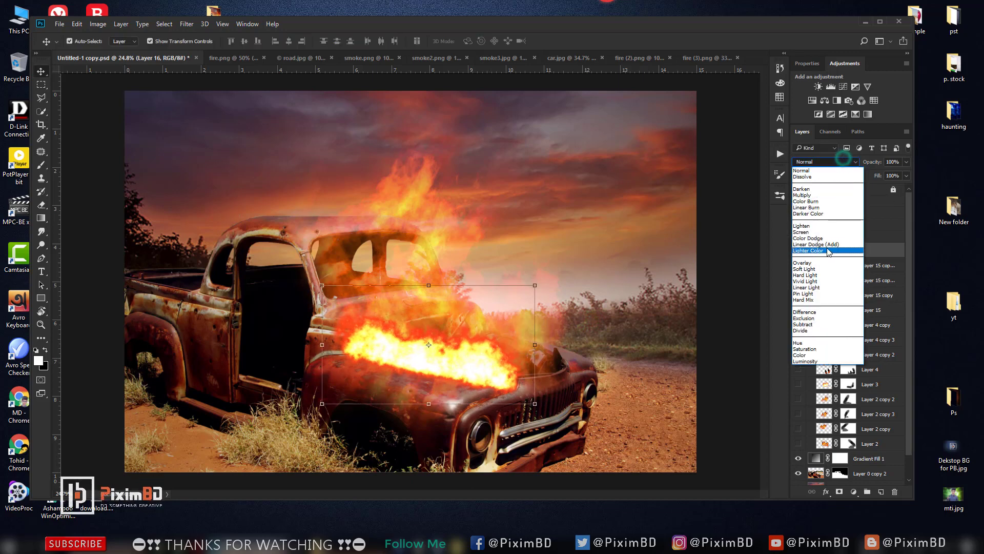
left_click(827, 250)
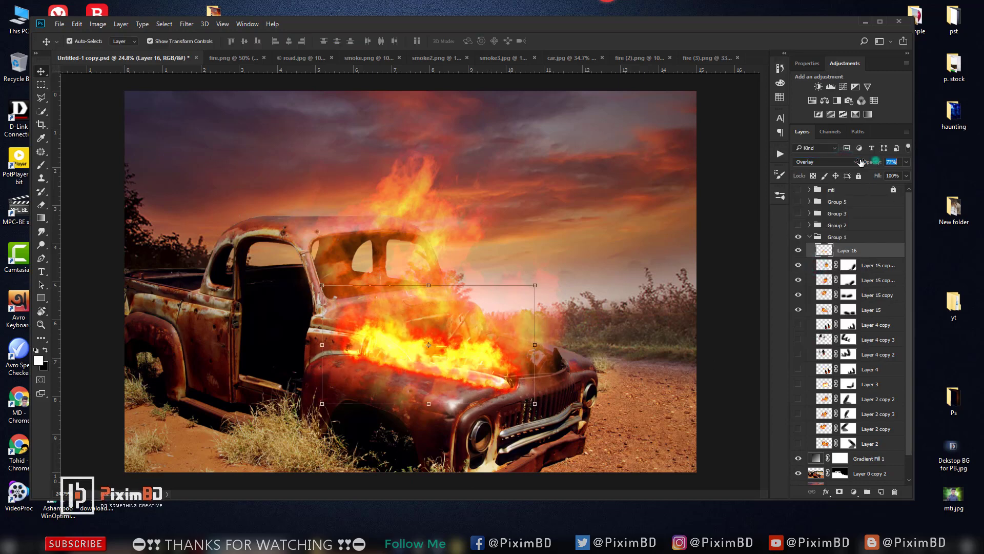
left_click_drag(862, 162, 863, 162)
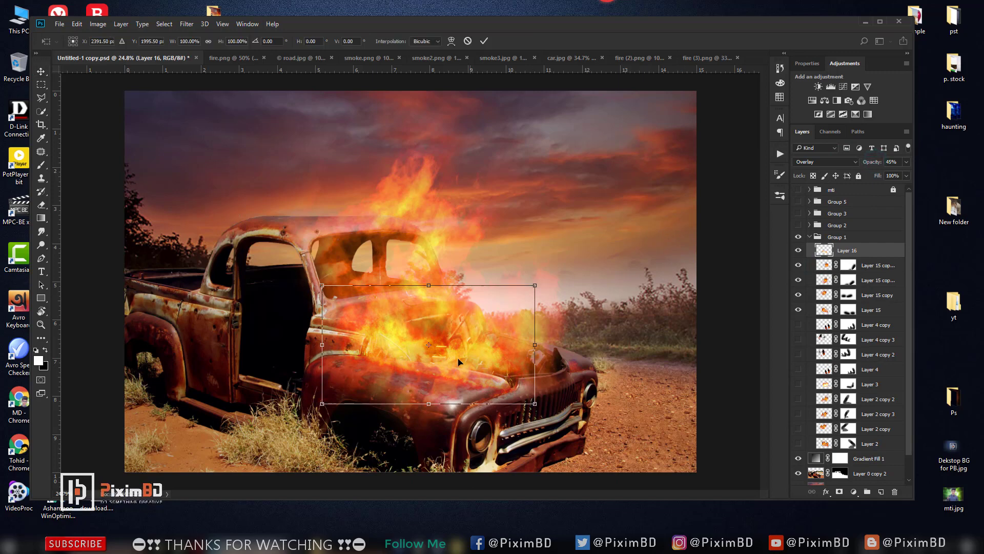
left_click_drag(451, 379, 456, 361)
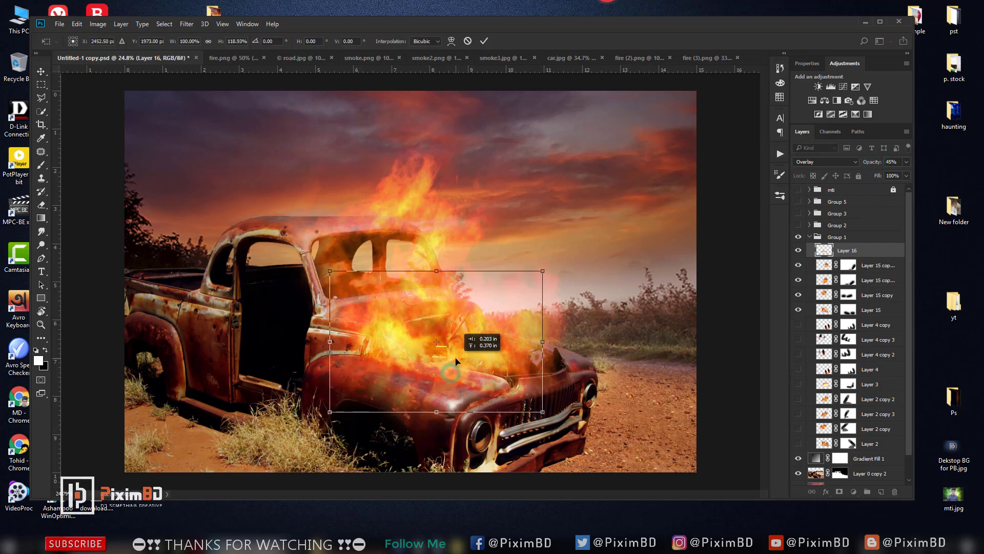
left_click_drag(453, 232, 453, 211)
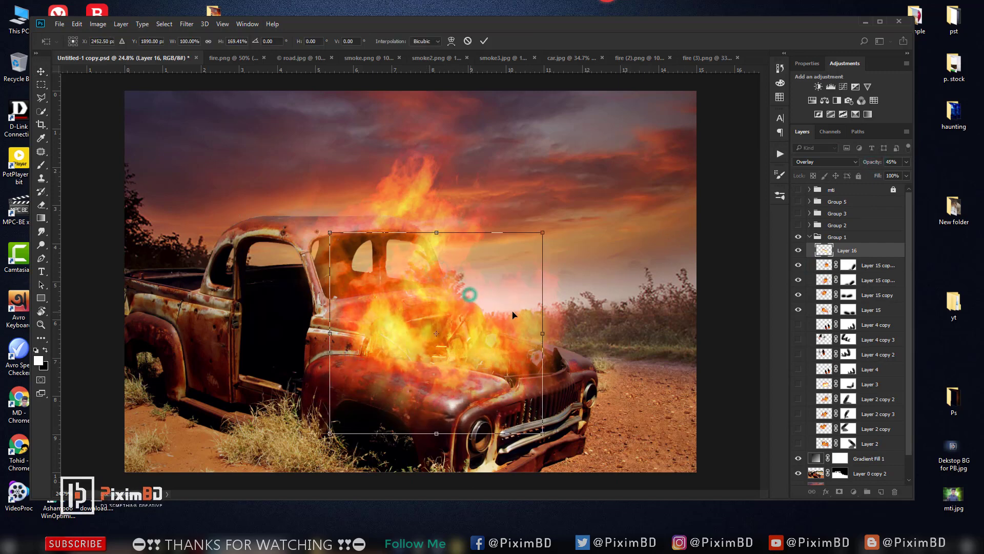
left_click_drag(617, 328, 620, 290)
key("Return")
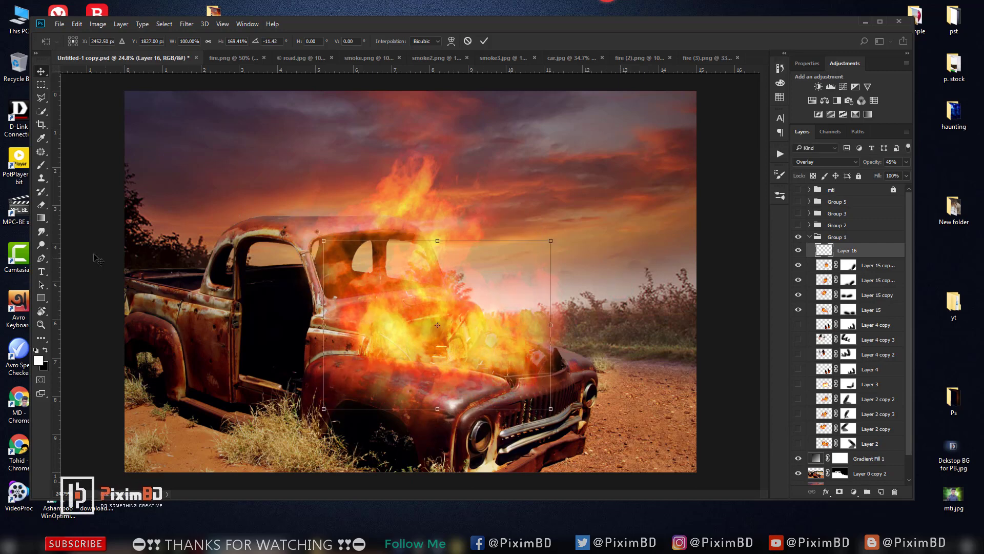
Compare the hood with the new flame layers toggled on and off.
key("e")
left_click(368, 395)
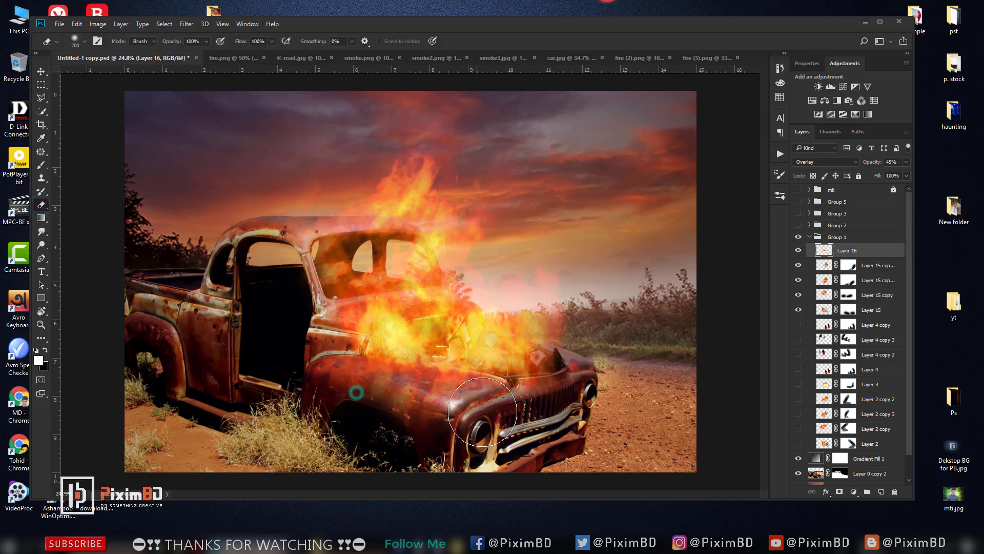
left_click(798, 250)
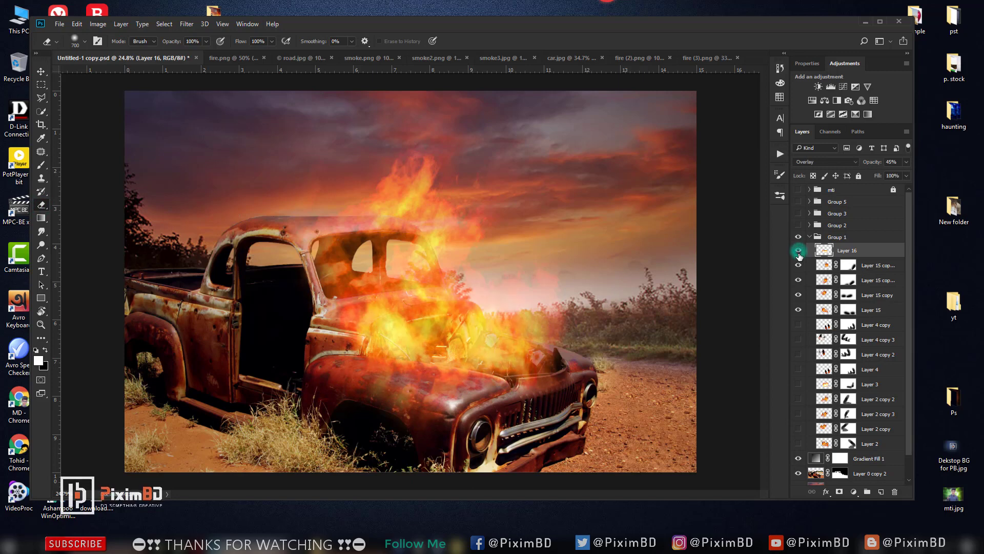
left_click(798, 369)
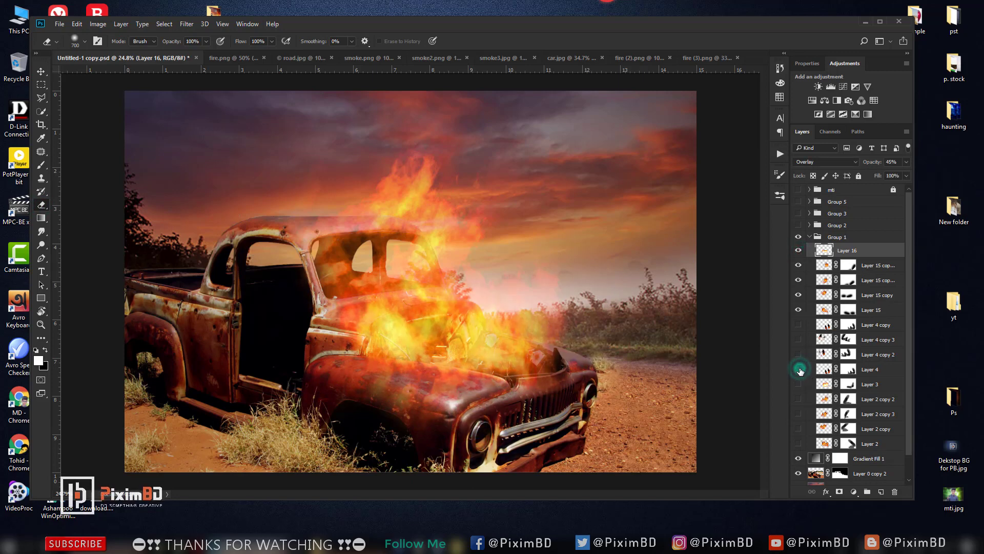
left_click(798, 369)
left_click(799, 370)
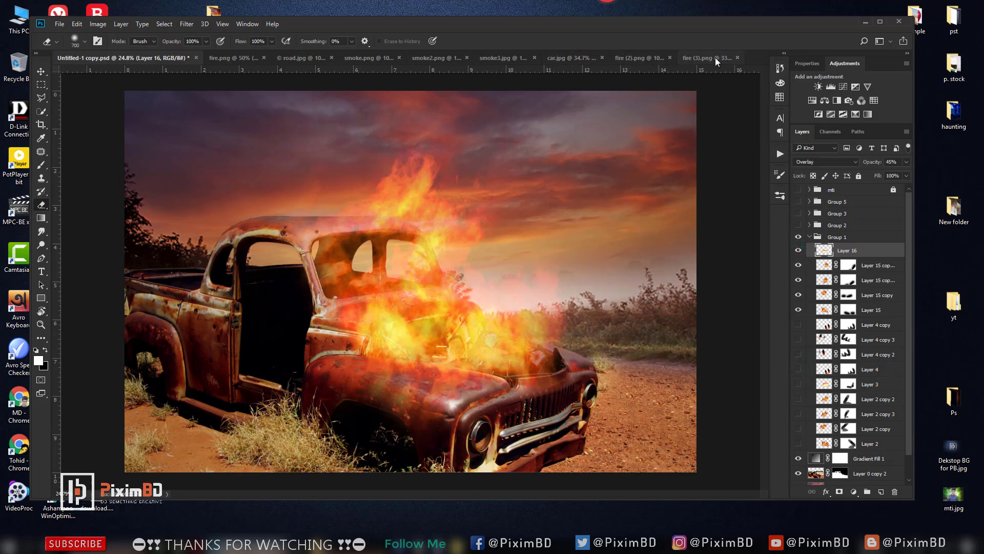
Bring the twin flame columns from fire (3).png into the composite, tilted onto the truck's front.
left_click(696, 56)
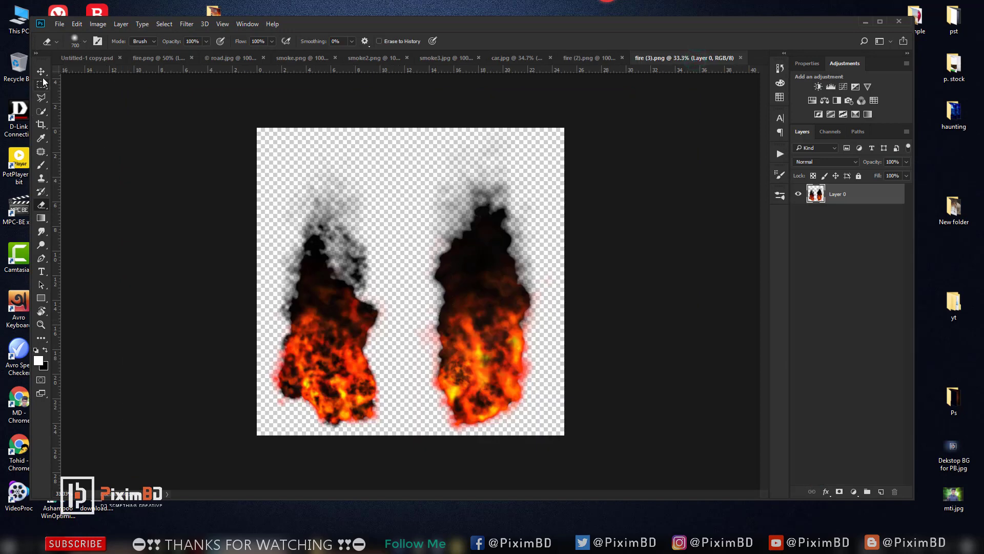
key("v")
mouse_move(325, 297)
left_mouse_down()
mouse_move(106, 89)
mouse_move(97, 65)
mouse_move(409, 374)
left_mouse_up()
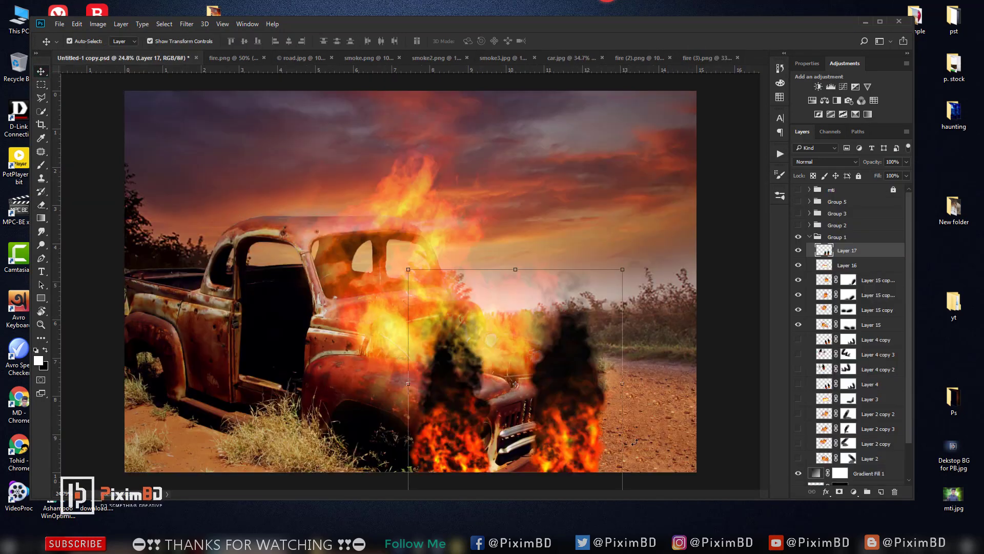
key("ctrl+t")
left_click_drag(698, 416, 701, 385)
left_click_drag(589, 413, 607, 394)
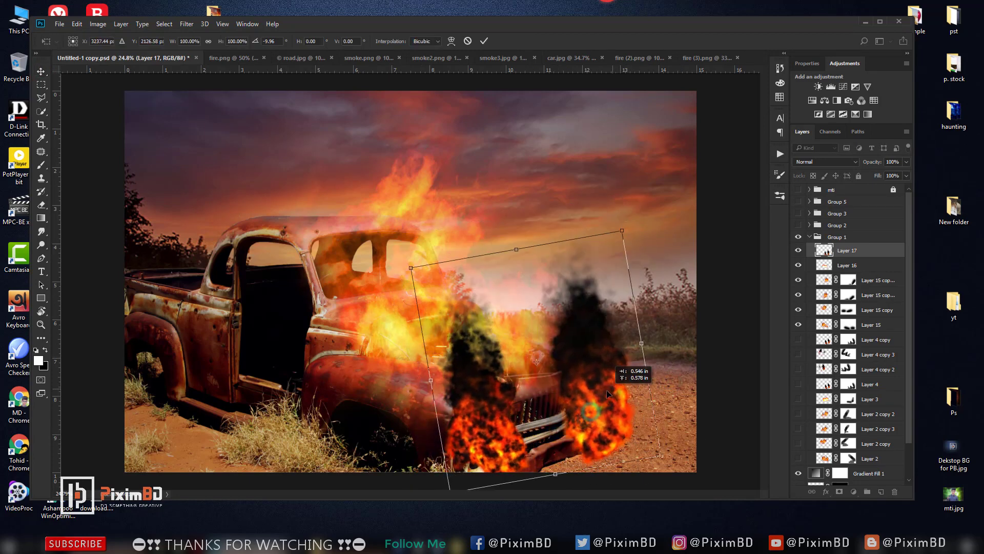
key("Return")
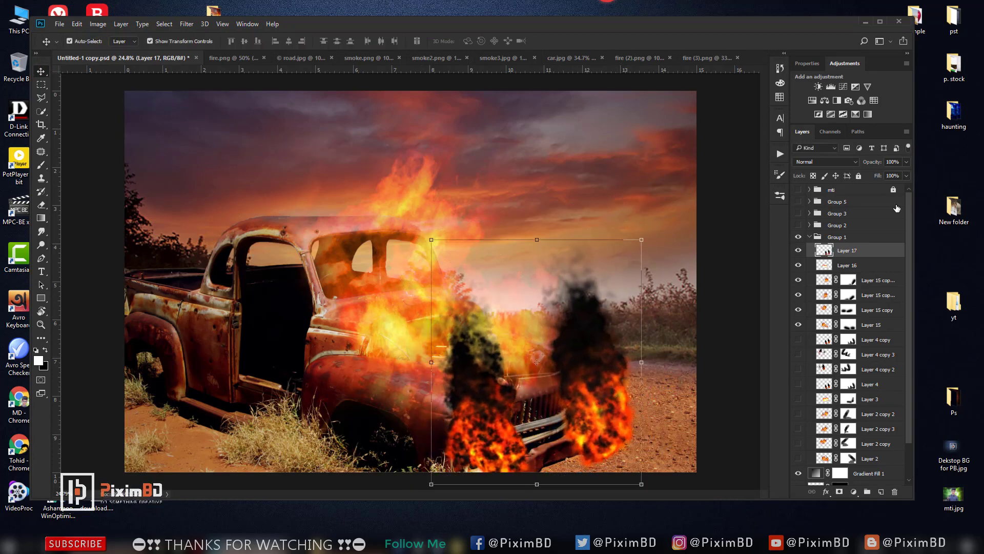
Set the flame columns layer to Screen blend mode so the black smoke disappears.
left_click(831, 162)
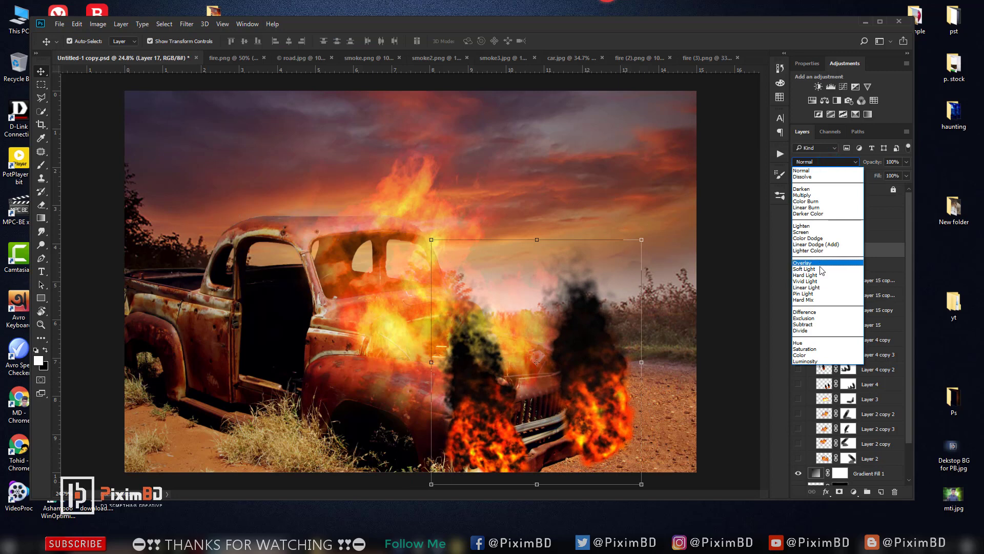
left_click(821, 234)
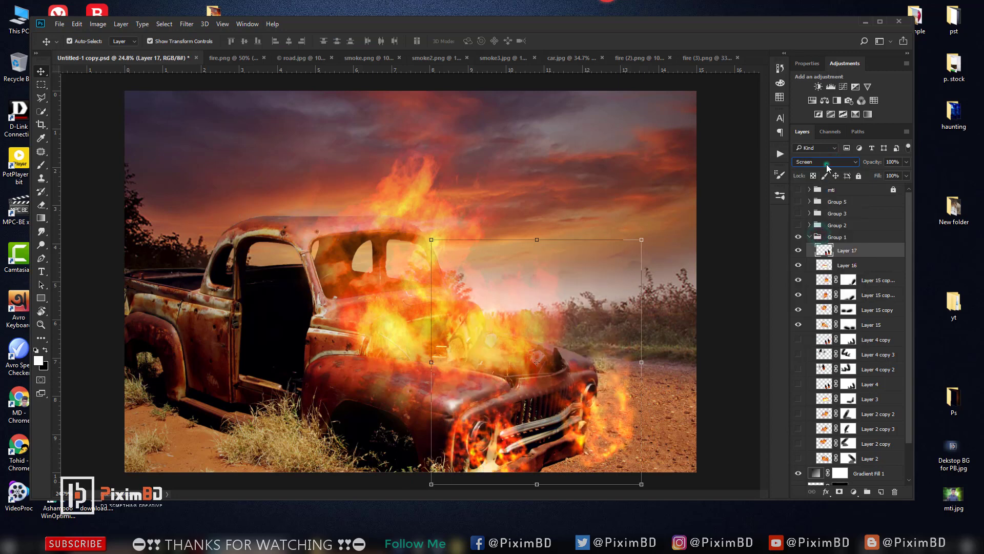
scroll(827, 167, "up", 1)
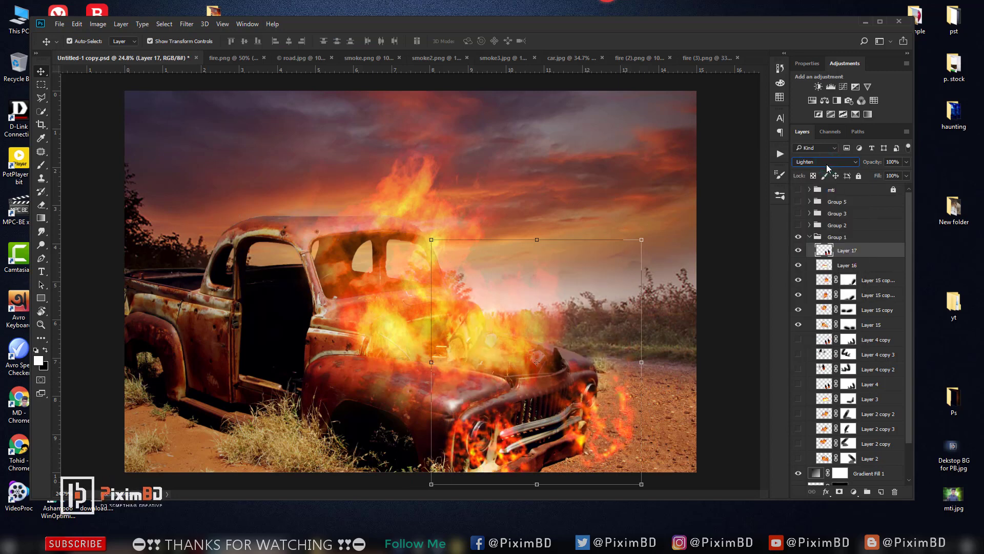
scroll(827, 167, "down", 1)
left_click(42, 204)
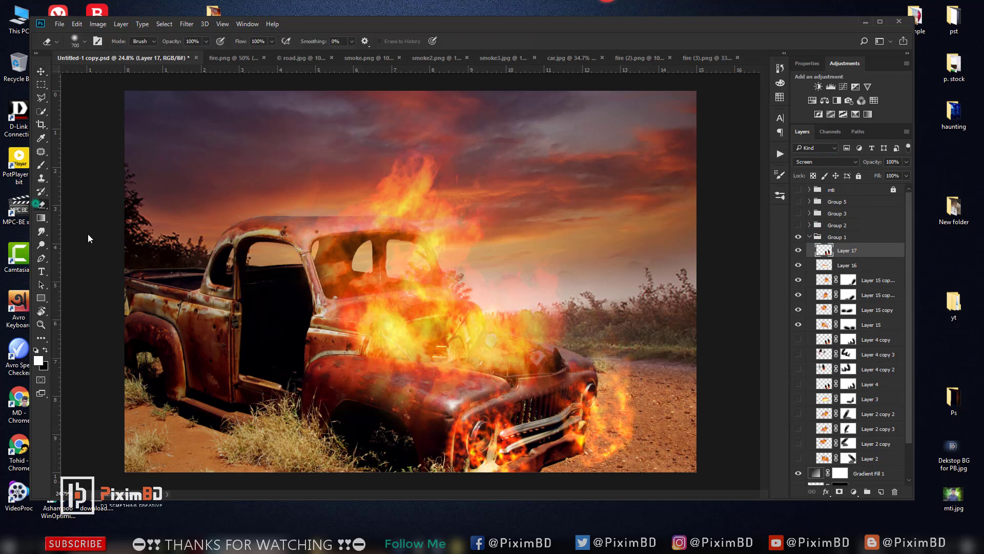
Mask the flame columns off the front wheel, bumper and grille with a small black brush.
key("bracketleft")
key("bracketleft")
key("bracketleft")
left_click(839, 492)
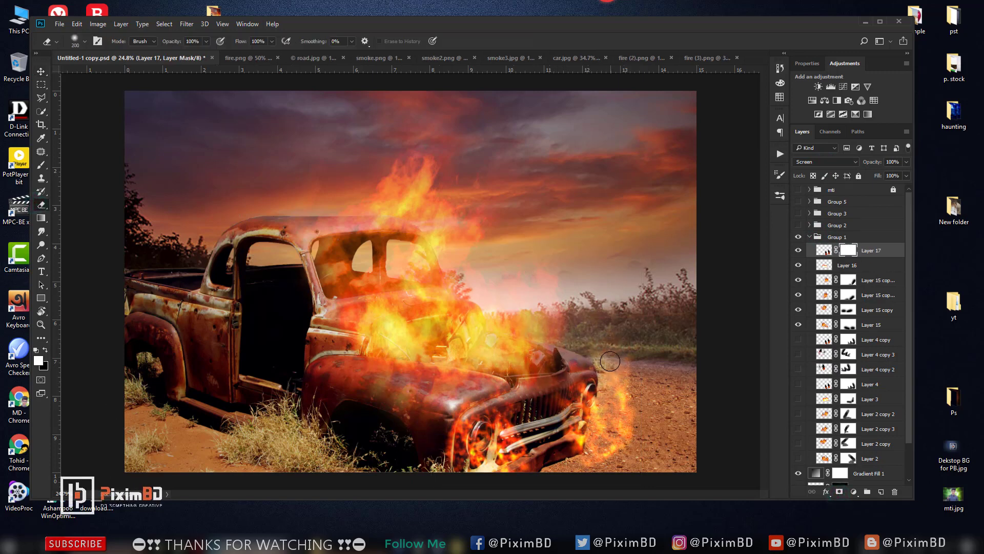
left_click_drag(621, 405, 626, 407)
left_click_drag(587, 432, 600, 447)
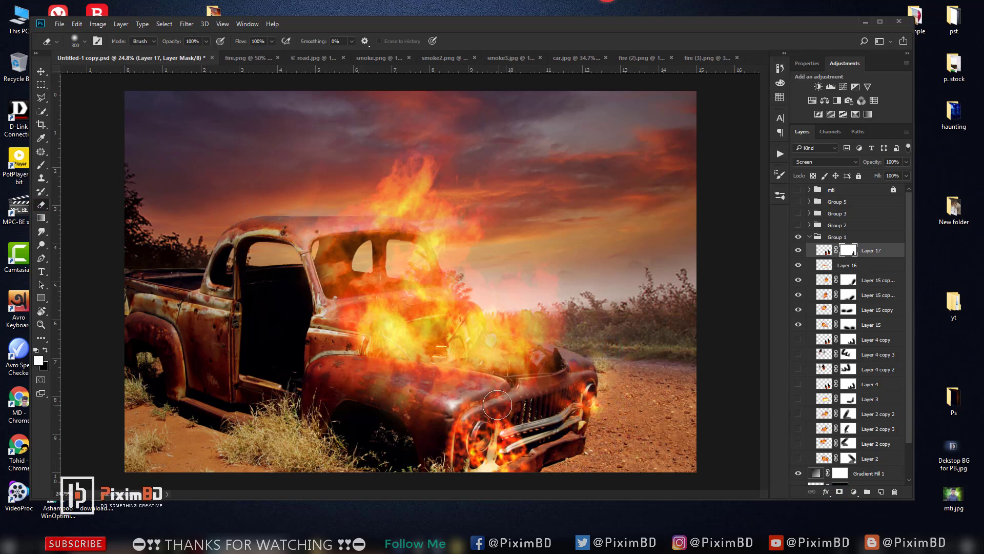
mouse_move(498, 404)
left_mouse_down()
mouse_move(505, 487)
mouse_move(446, 469)
left_mouse_up()
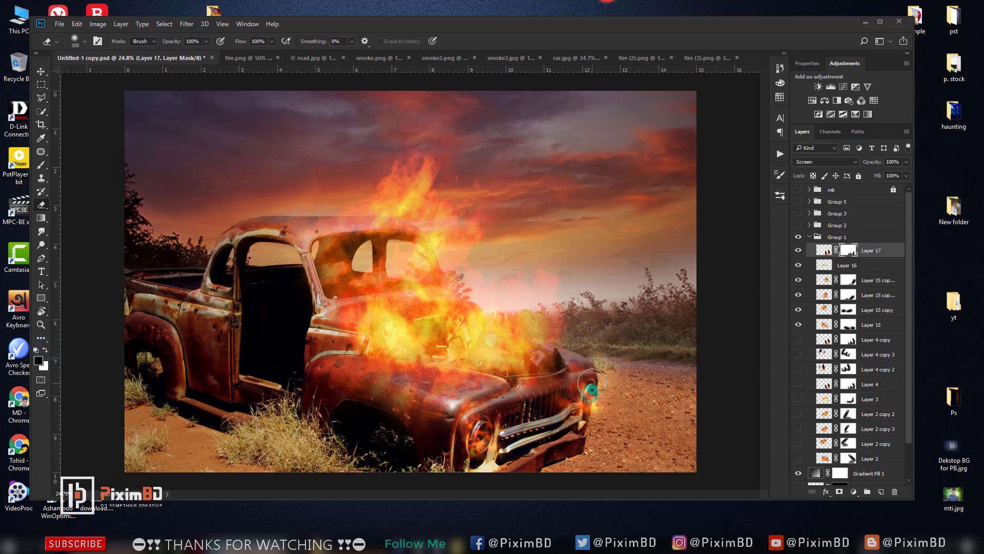
Compare the fire layers' visibility, then duplicate the masked flame layer.
left_click(798, 250)
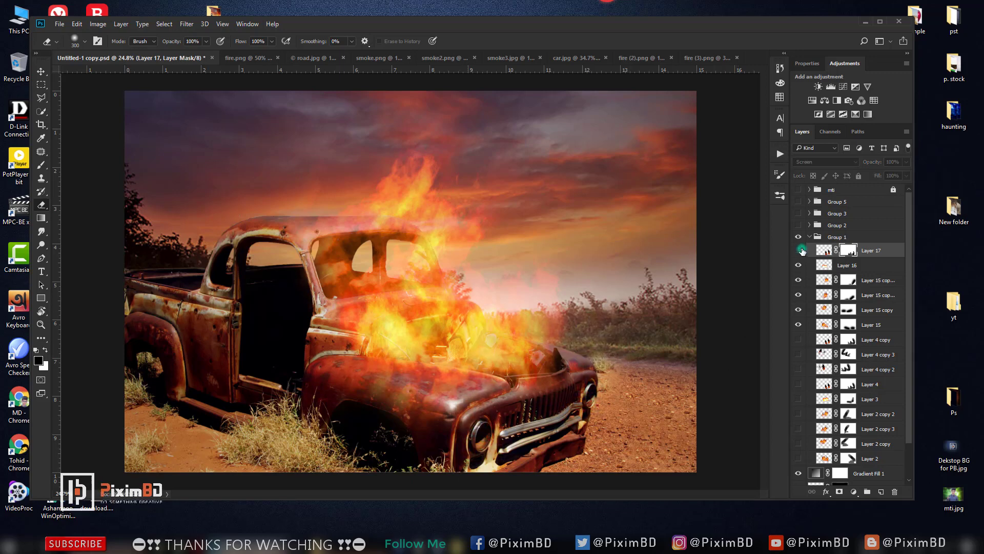
left_click(799, 369)
left_click(799, 370)
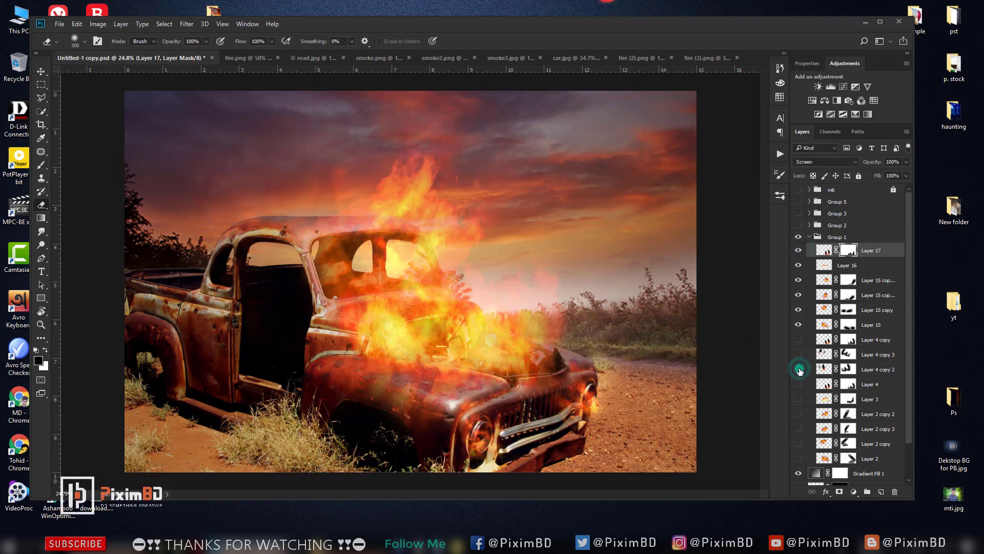
left_click(798, 384)
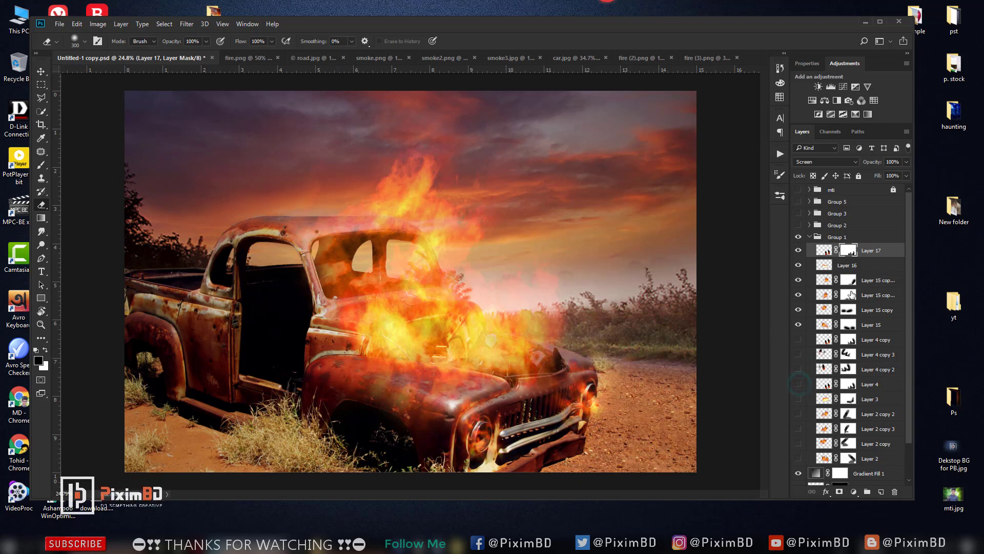
key("x")
key("ctrl+j")
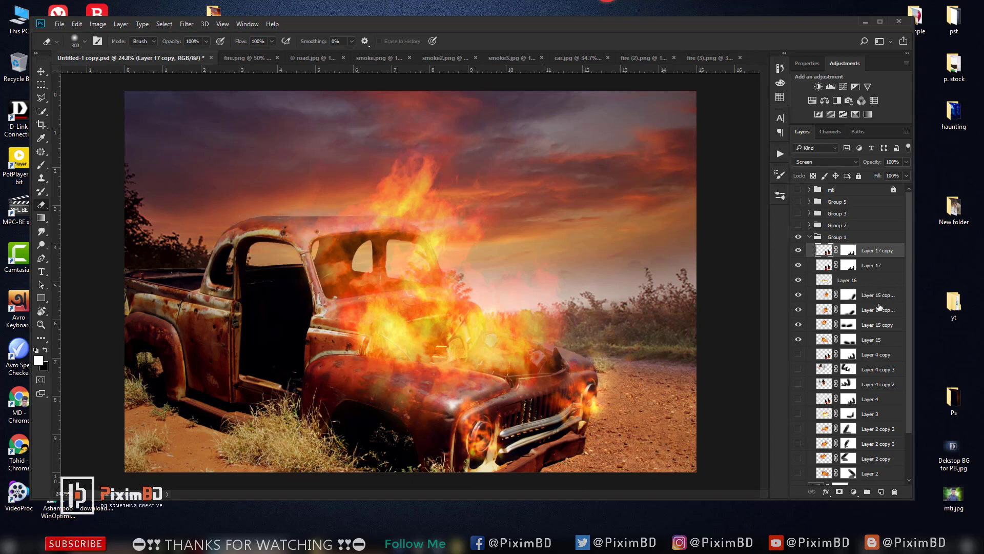
Duplicate the flames and enlarge them about twice, shifted up and left over the cab and hood.
left_click(798, 384)
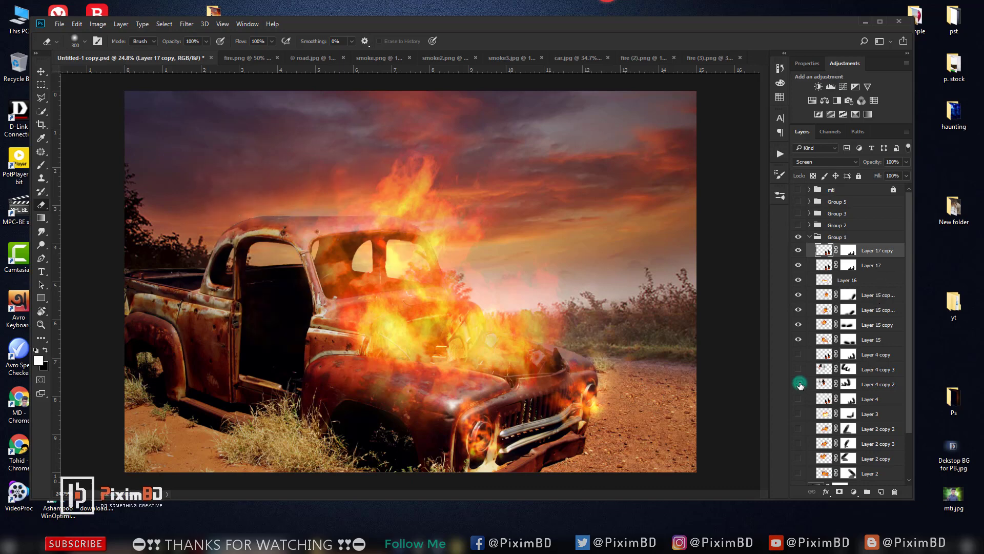
key("ctrl+j")
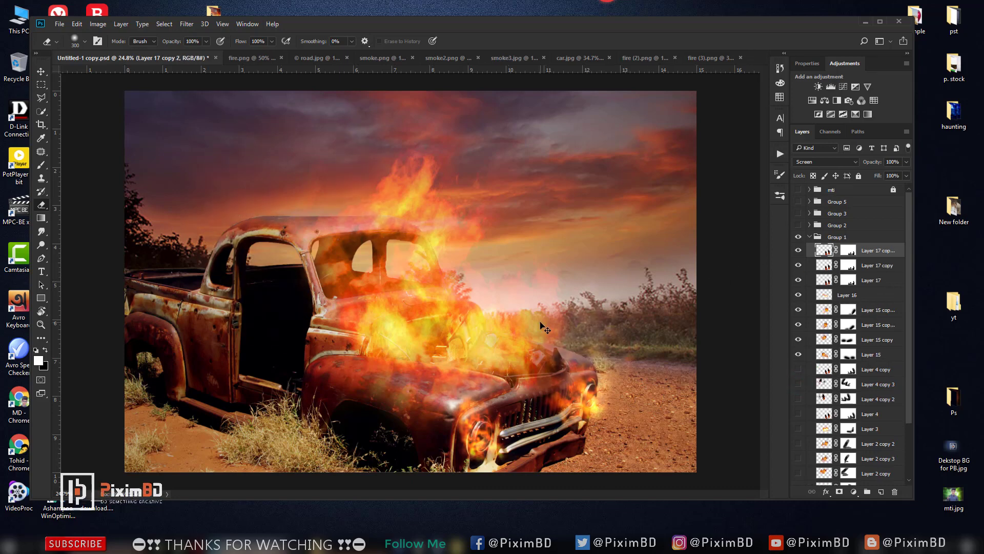
key("ctrl+t")
left_click_drag(414, 206, 388, 175)
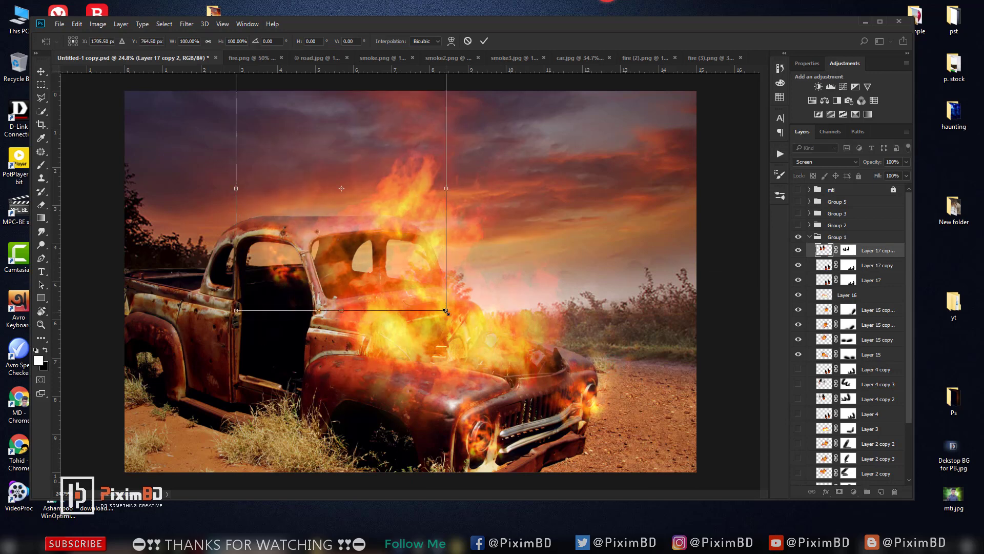
left_click_drag(446, 311, 567, 451)
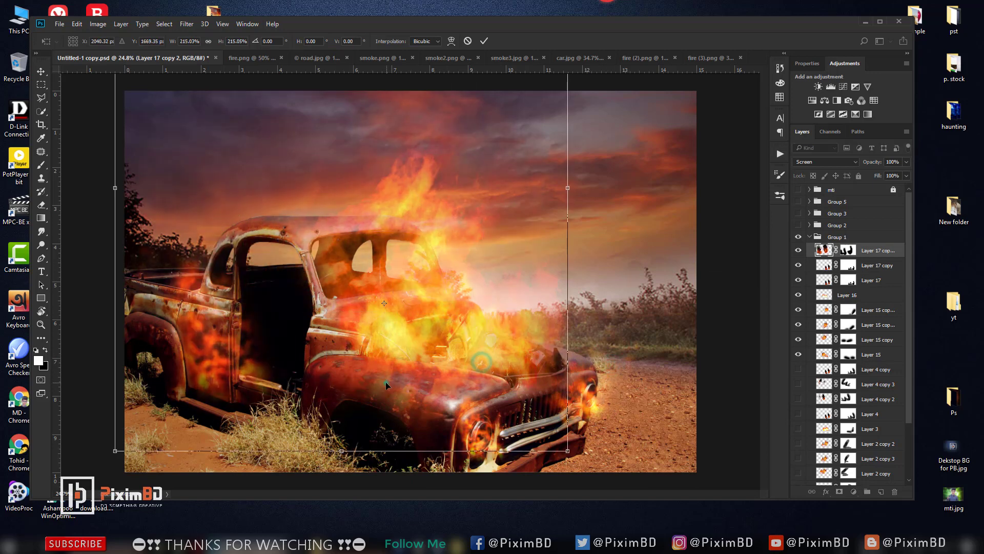
mouse_move(386, 384)
left_mouse_down()
mouse_move(305, 373)
mouse_move(281, 344)
mouse_move(292, 343)
left_mouse_up()
key("Return")
Paint black on the copy's mask to hide the flames spilling over the rear fender.
key("e")
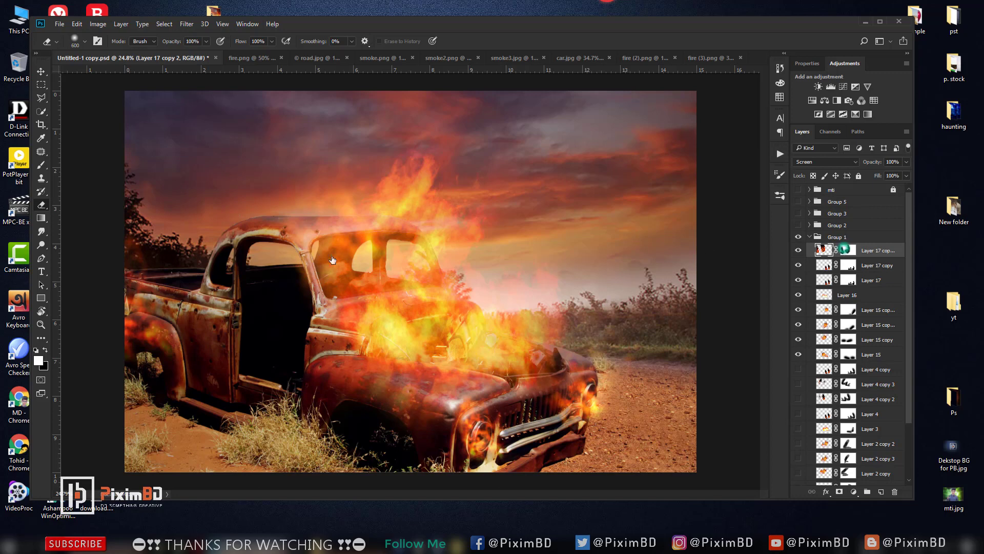
key("x")
key("bracketright")
key("bracketright")
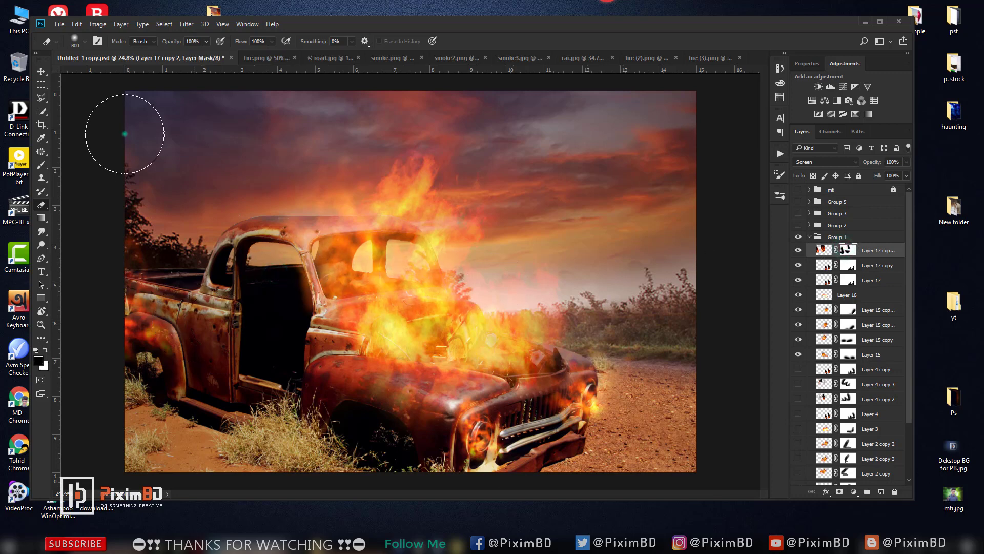
left_click_drag(125, 135, 164, 336)
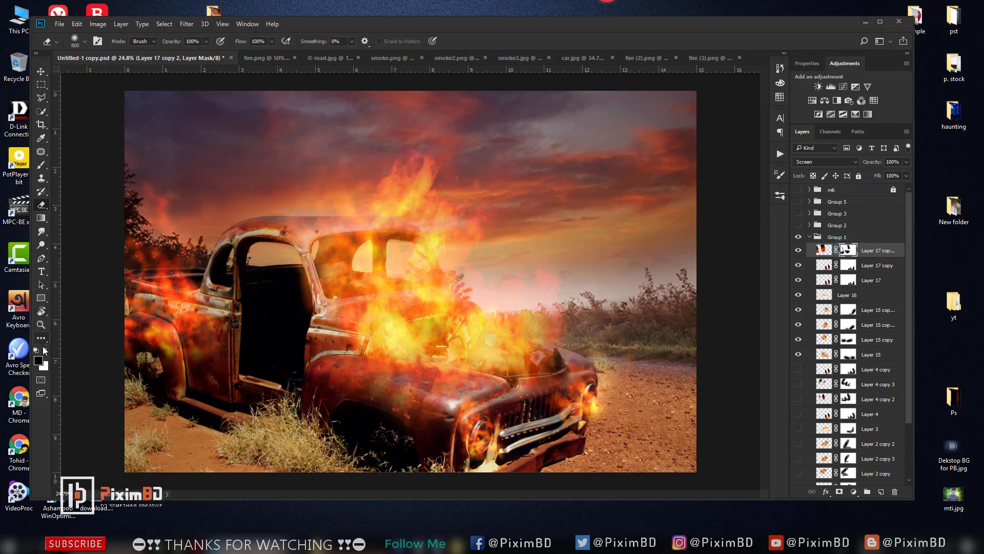
key("bracketright")
key("bracketright")
left_click_drag(154, 215, 191, 359)
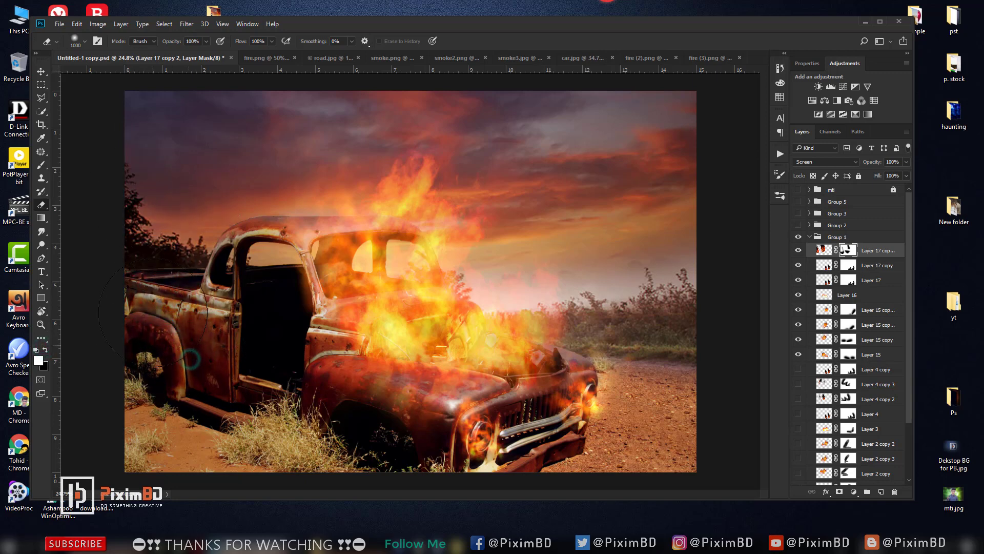
key("bracketright")
Add a horizontally flipped flame copy moved up and right, erased over the truck door.
key("ctrl+j")
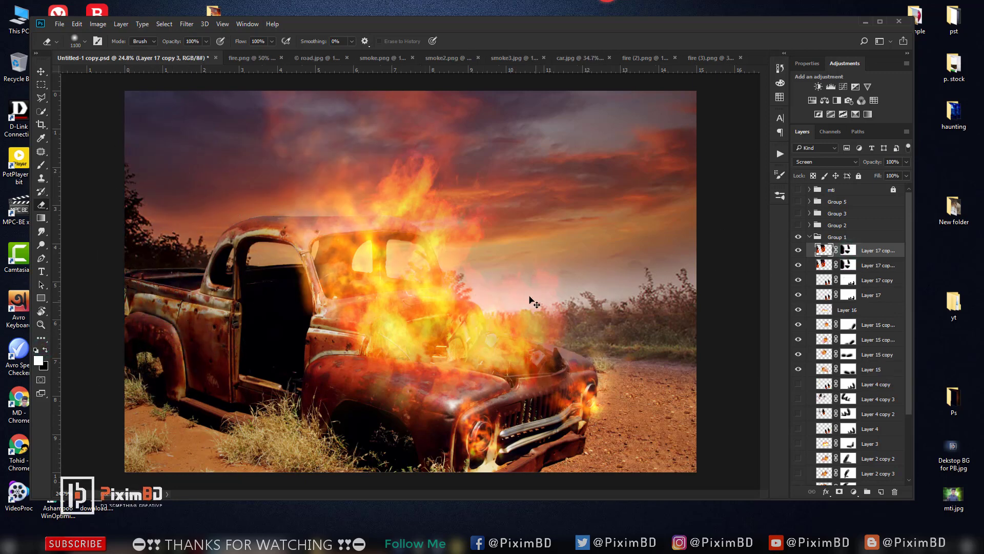
key("ctrl+t")
right_click(350, 200)
left_click(393, 355)
mouse_move(385, 321)
left_mouse_down()
mouse_move(561, 224)
mouse_move(547, 262)
left_mouse_up()
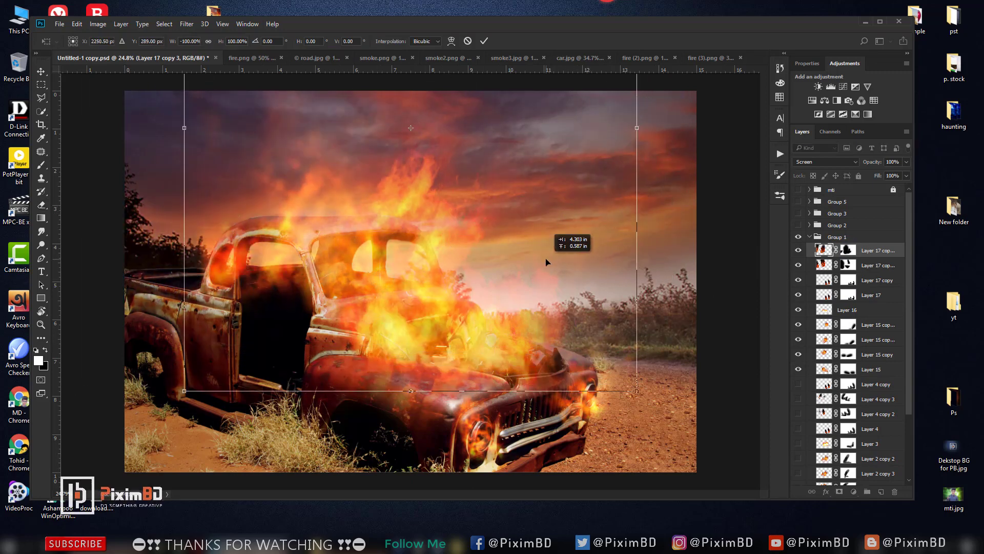
key("Return")
key("e")
mouse_move(241, 277)
left_mouse_down()
mouse_move(264, 296)
mouse_move(246, 299)
mouse_move(275, 311)
left_mouse_up()
Shift the mirrored flames left and erase them inside the door opening and at the left edge.
key("ctrl+t")
left_click_drag(359, 217, 307, 235)
key("Return")
key("e")
left_click(262, 290)
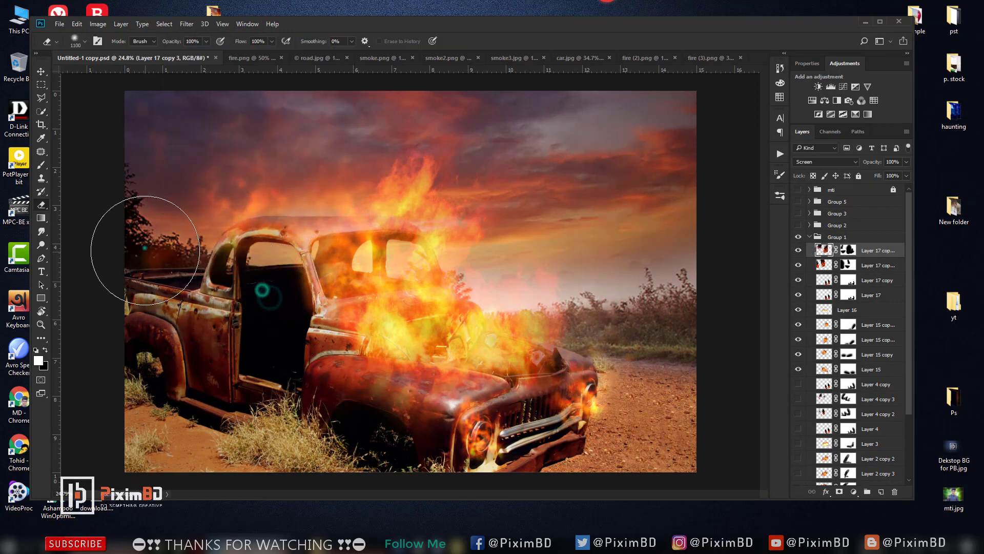
left_click(145, 248)
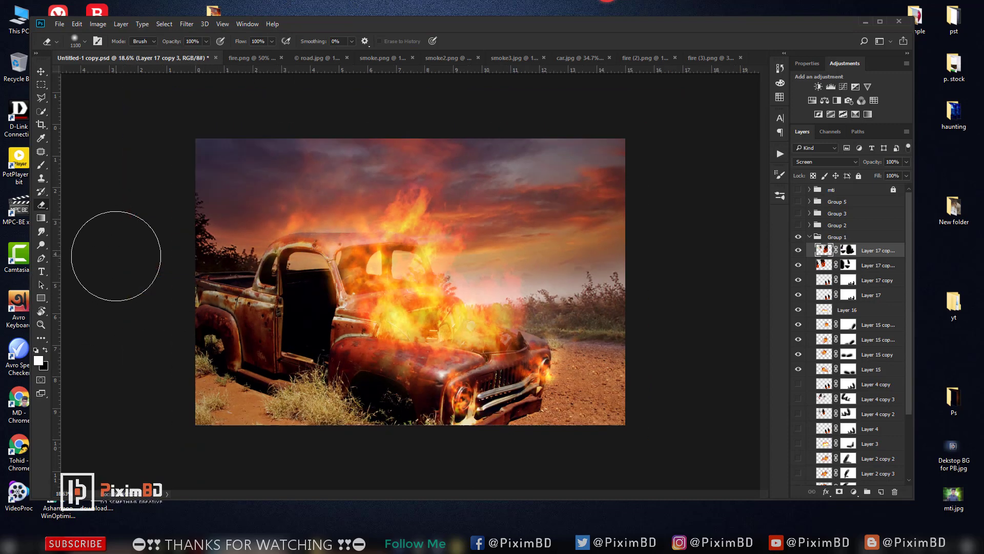
Collapse Group 1 and expand Group 2, selecting its Exposure 1 layer.
left_click(809, 237)
left_click(798, 237)
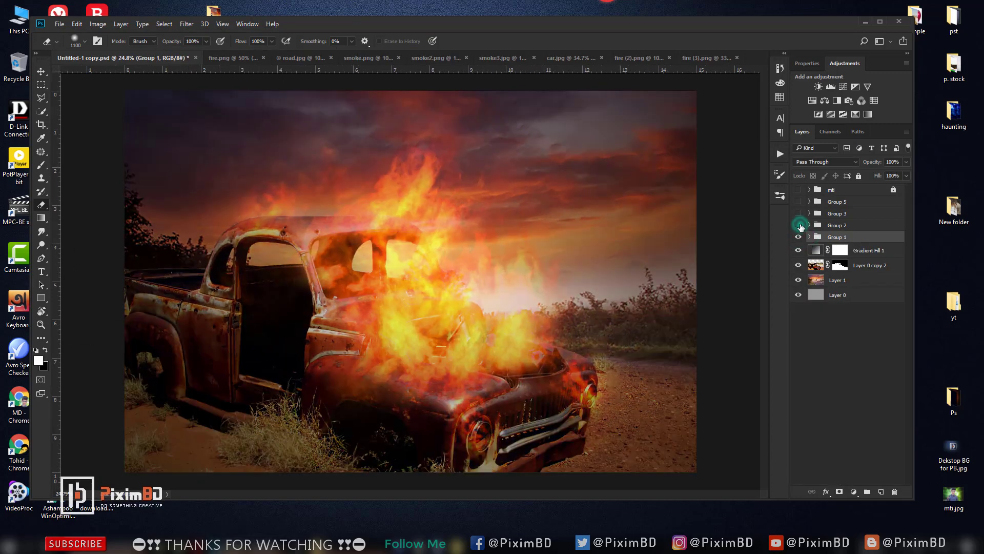
left_click(798, 225)
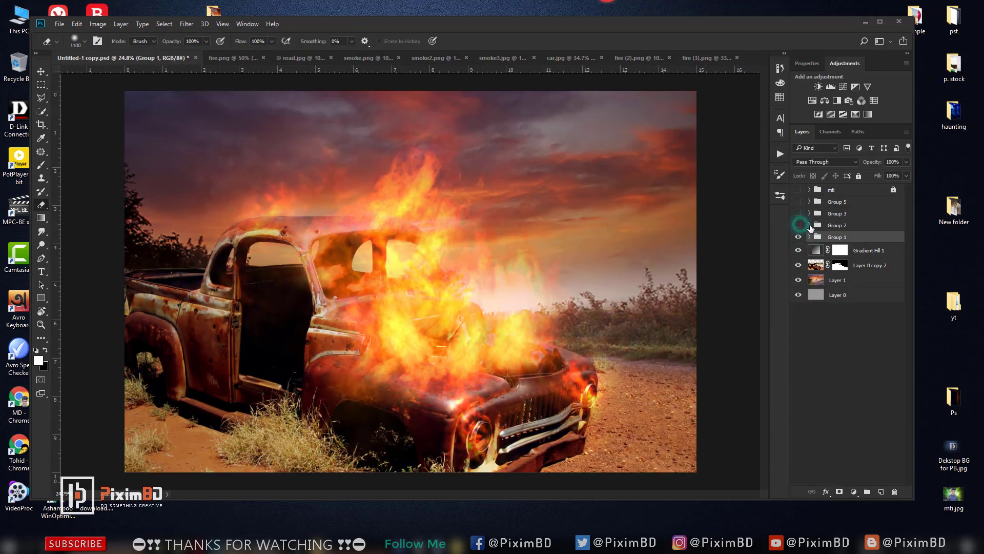
left_click(810, 225)
left_click(892, 239)
left_click(875, 270)
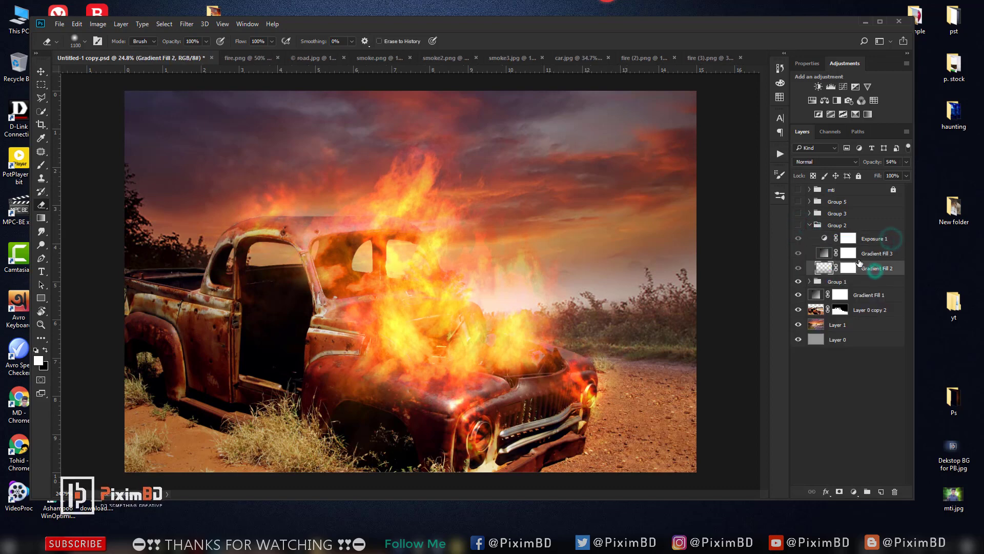
left_click(864, 240)
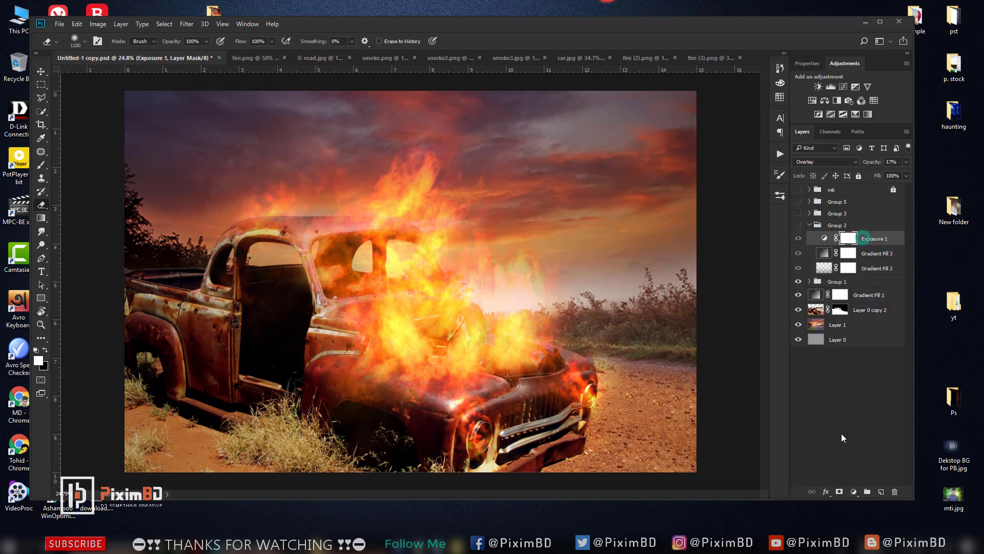
Add a linear 90° gradient fill layer at the top of Group 2.
left_click(854, 491)
left_click(872, 270)
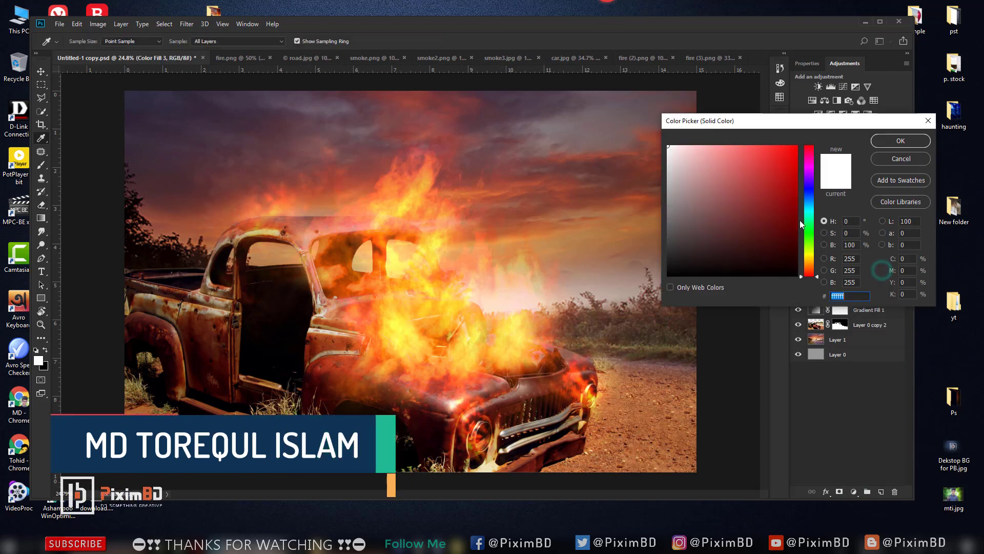
key("Escape")
left_click(854, 491)
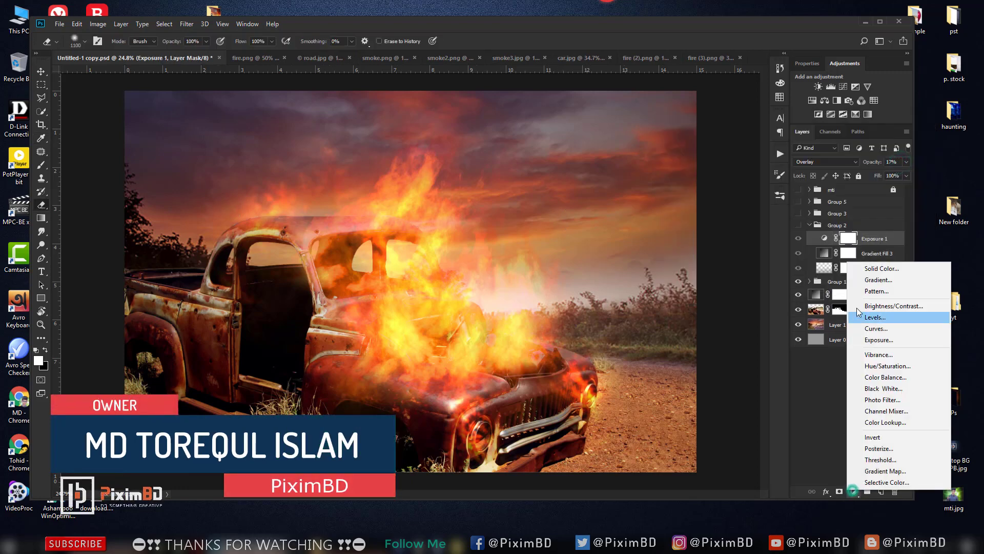
left_click(878, 280)
left_click(696, 132)
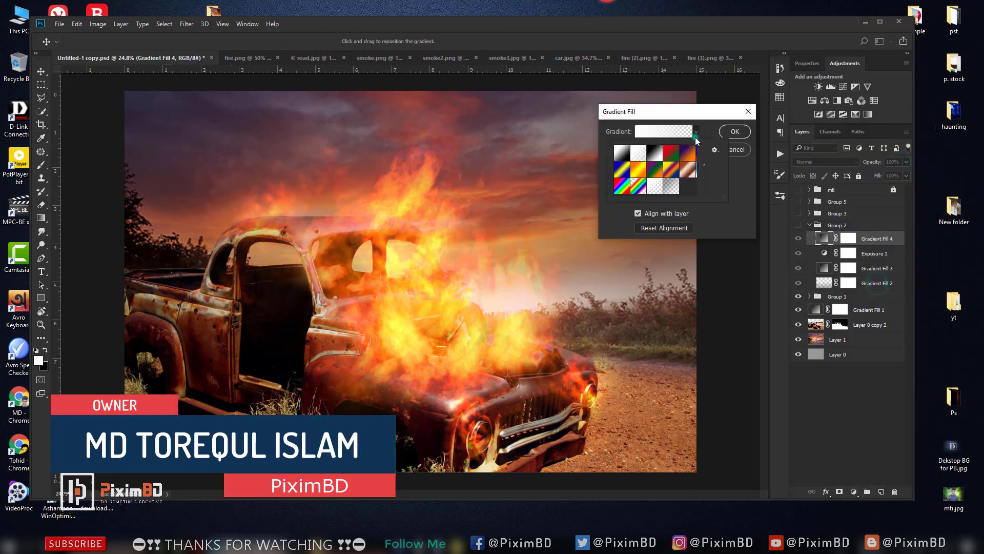
left_click(731, 175)
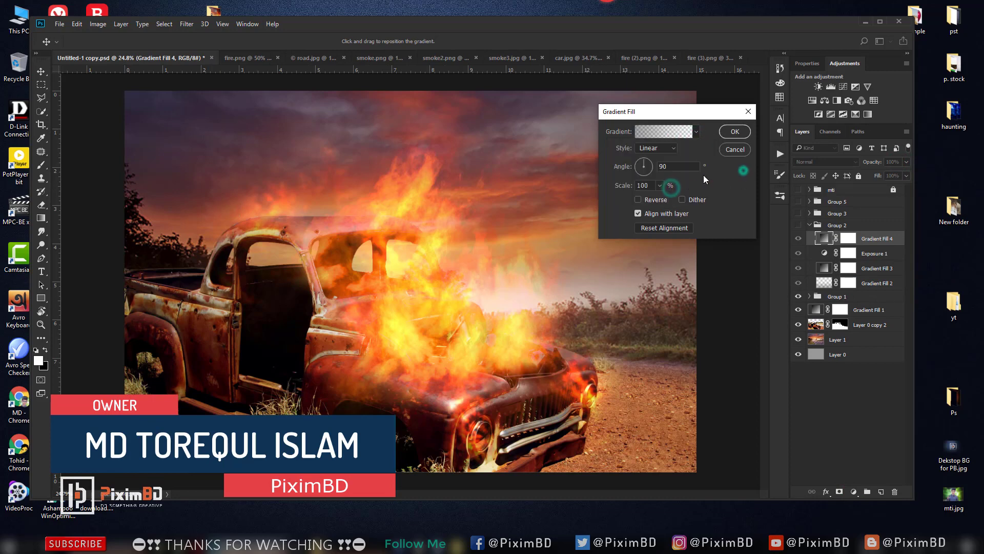
left_click(641, 148)
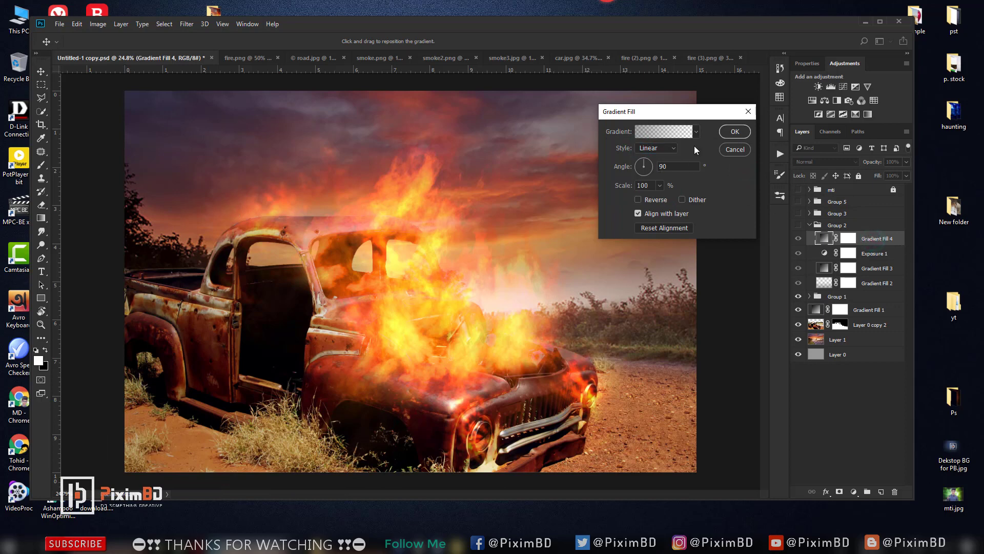
left_click(734, 132)
key("e")
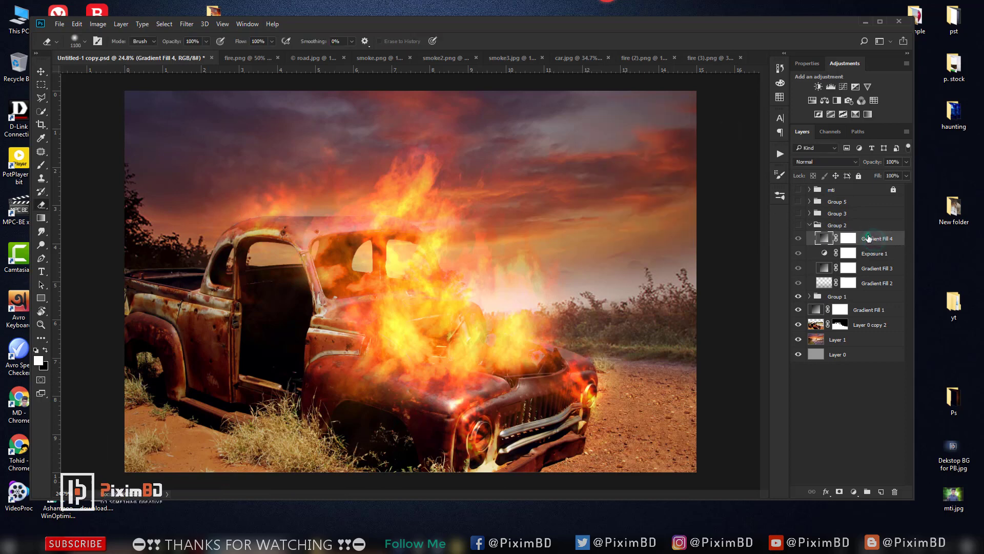
Move Gradient Fill 4 above Group 2 at 61% opacity, hide Gradient Fill 3, and duplicate Gradient Fill 4.
left_click_drag(868, 238, 840, 226)
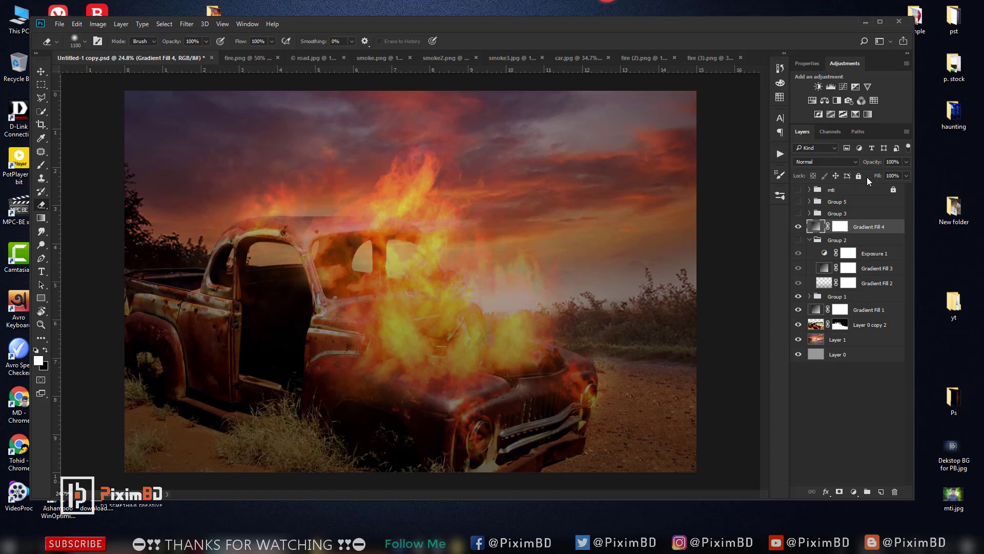
left_click_drag(872, 162, 865, 162)
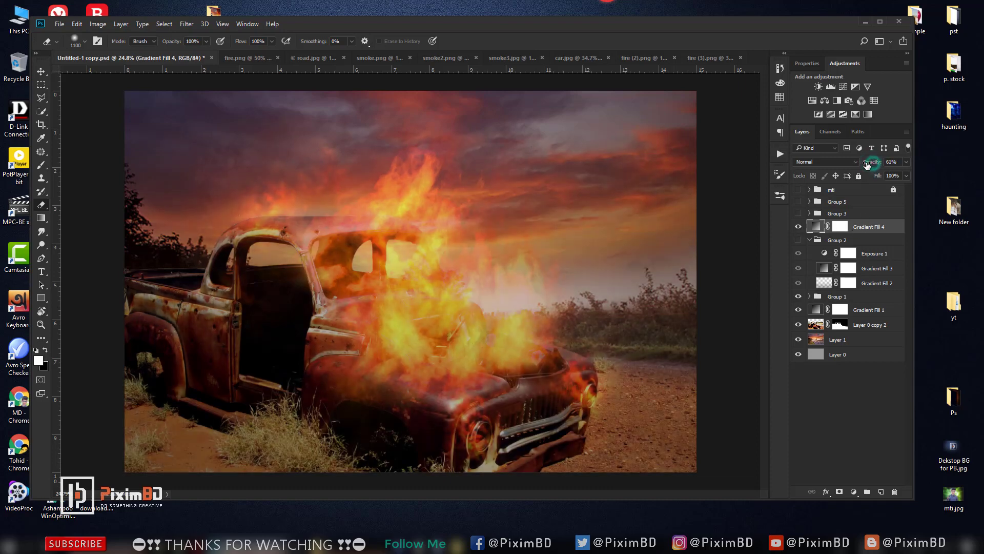
left_click(799, 226)
left_click(873, 274)
left_click(799, 268)
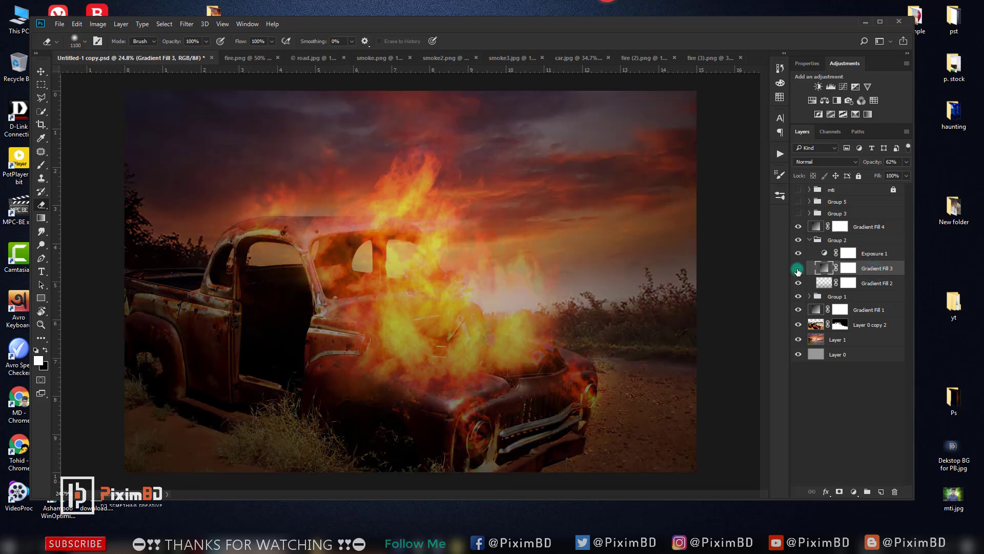
left_click(799, 268)
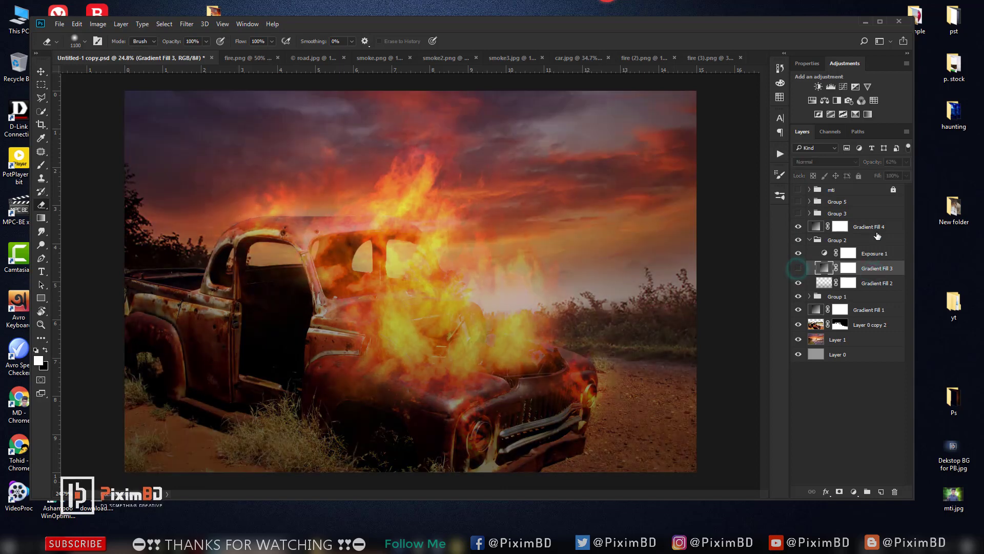
left_click(873, 228)
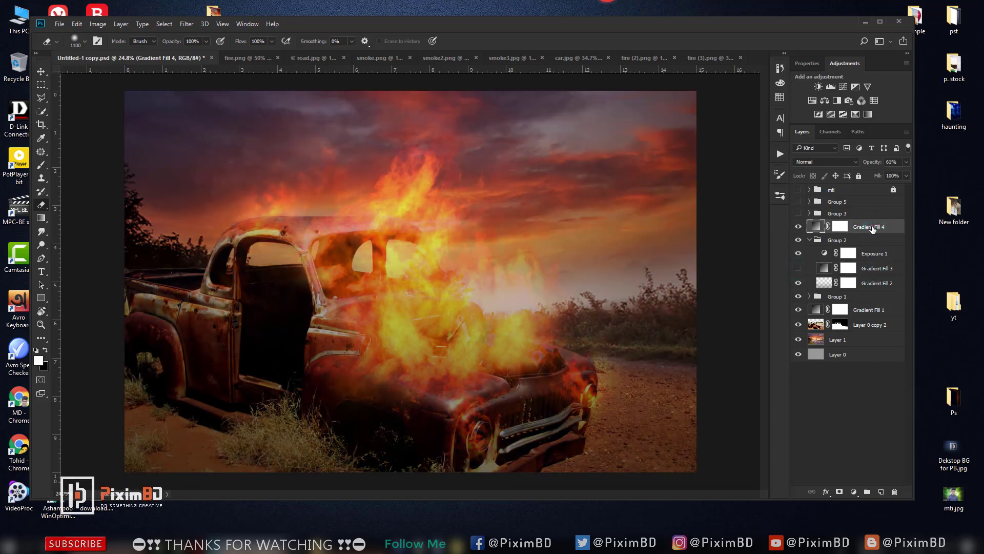
key("ctrl+j")
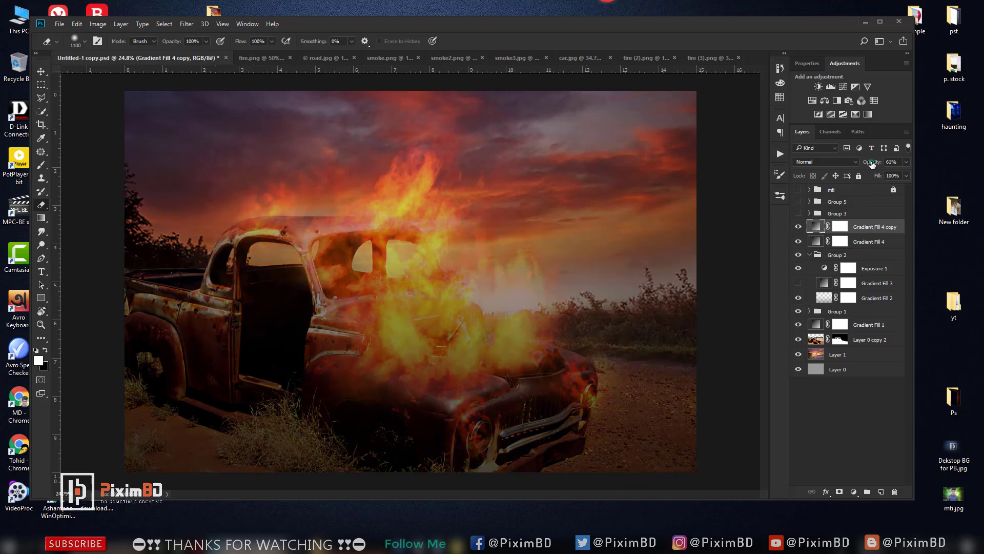
Make the gradient copy a reversed radial vignette at 51% opacity with enlarged scale.
left_click_drag(872, 162, 866, 162)
double_click(819, 229)
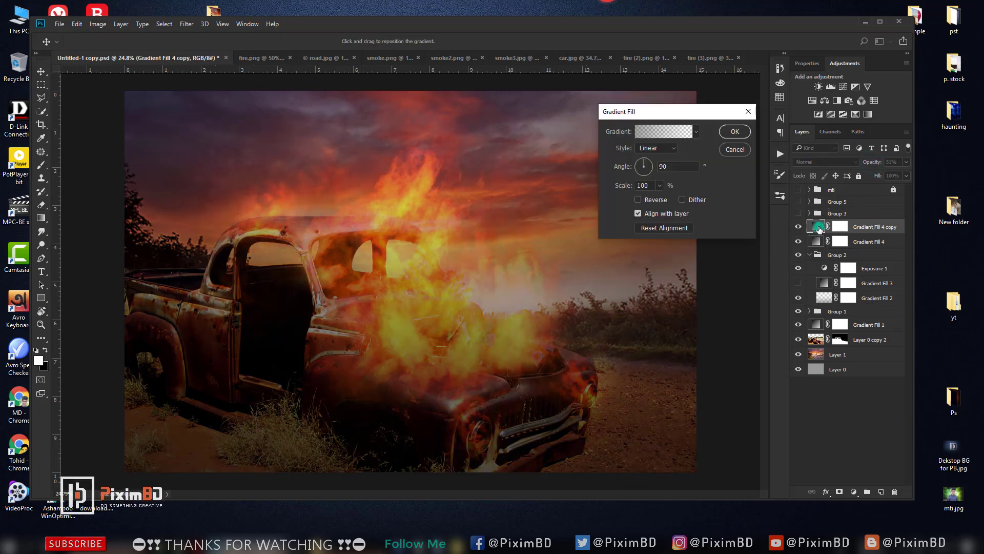
left_click(656, 148)
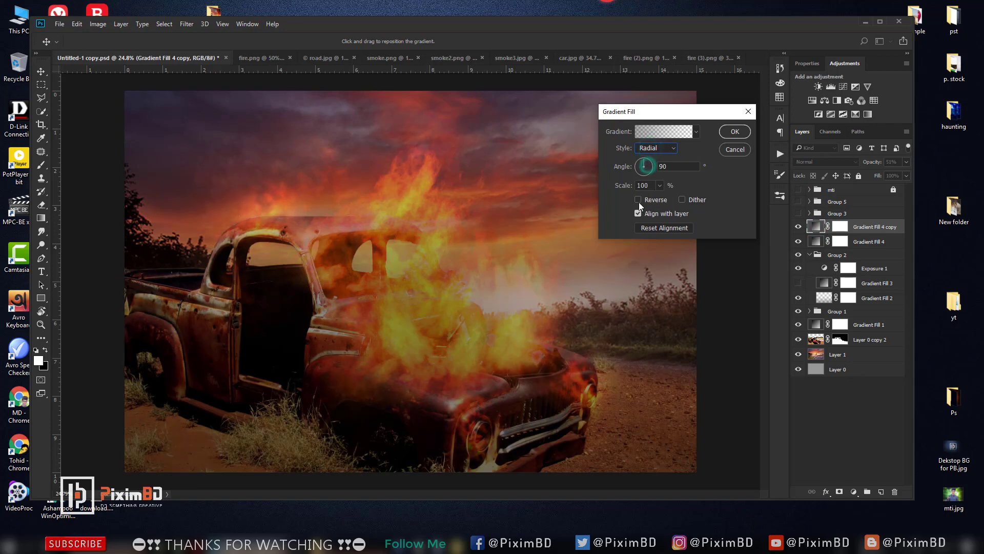
left_click(639, 199)
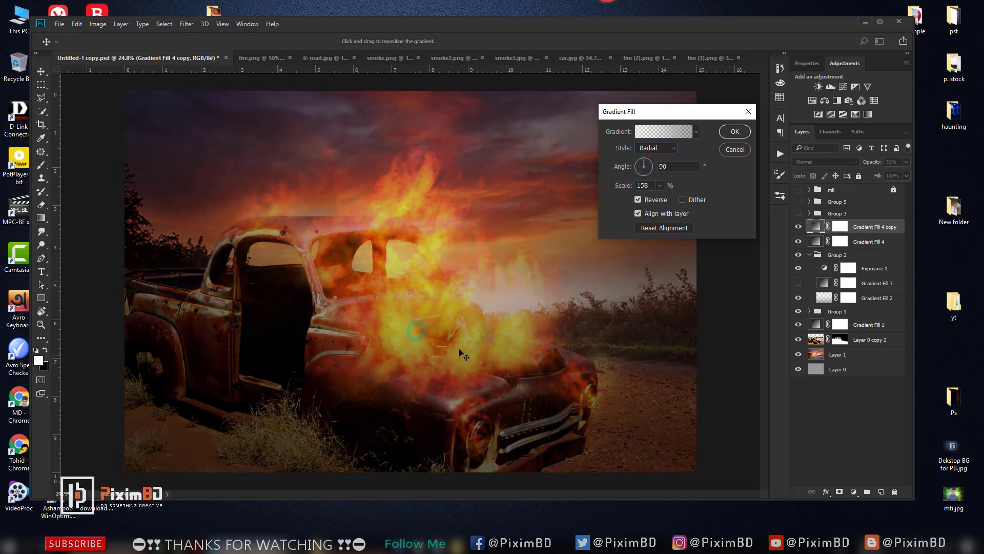
left_click_drag(461, 353, 465, 354)
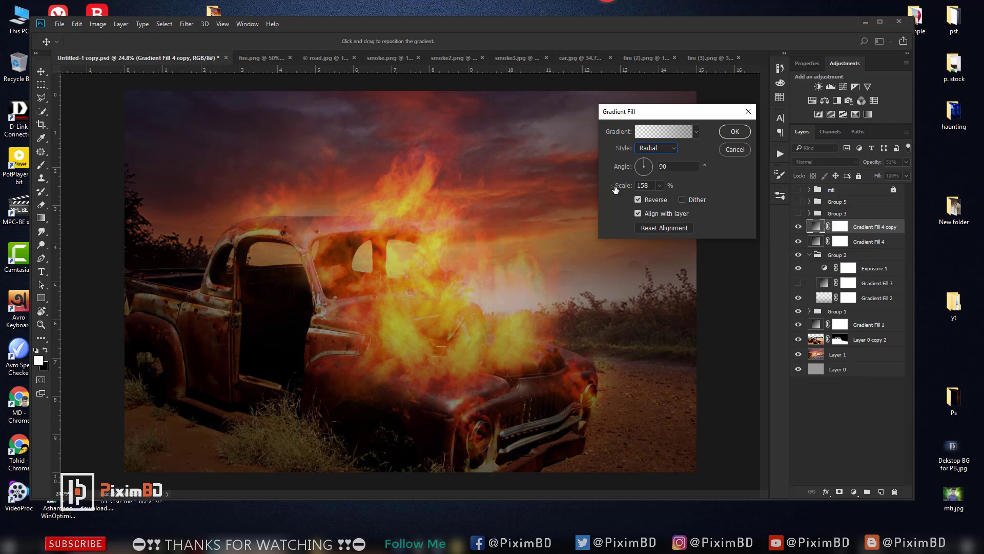
left_click_drag(618, 185, 635, 183)
left_click(736, 132)
left_click(798, 227)
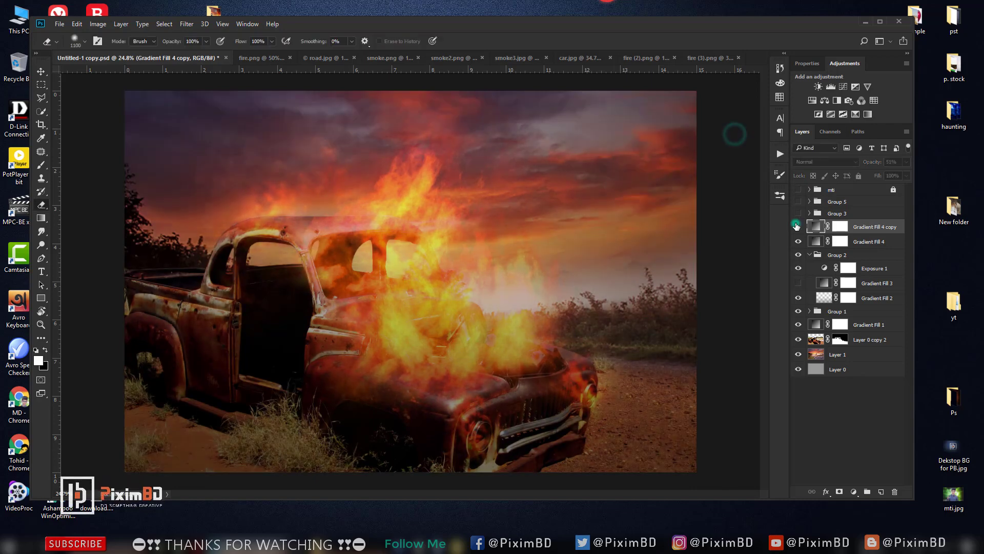
left_click(798, 226)
left_click(798, 227)
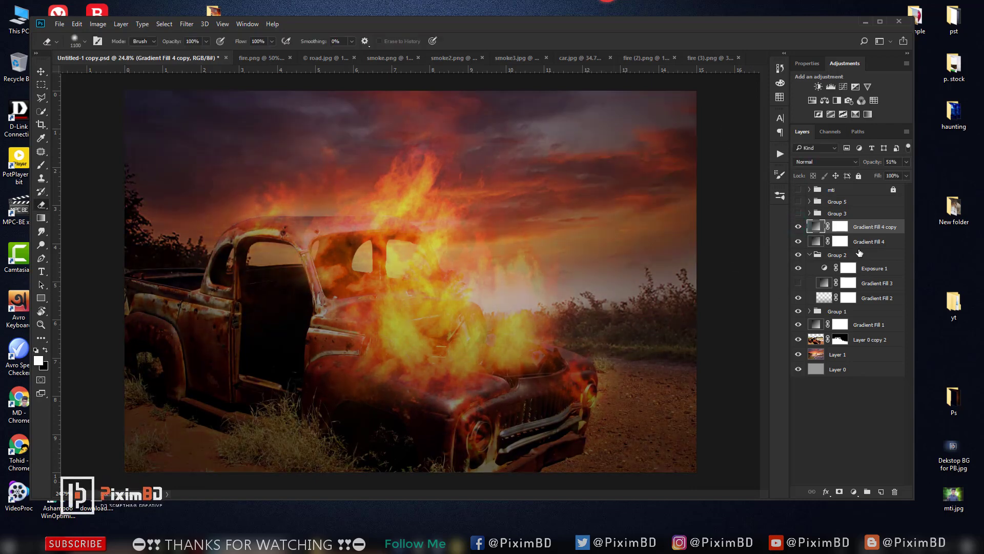
Select the Gradient Fill 4 copy layer, ready to add an adjustment layer above it.
left_click(849, 267)
left_click(796, 268)
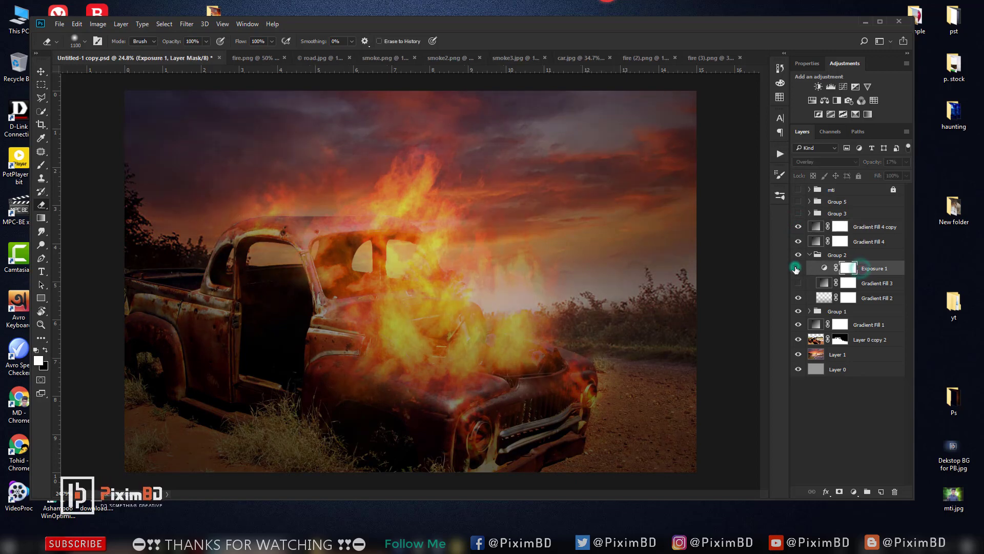
left_click(852, 226)
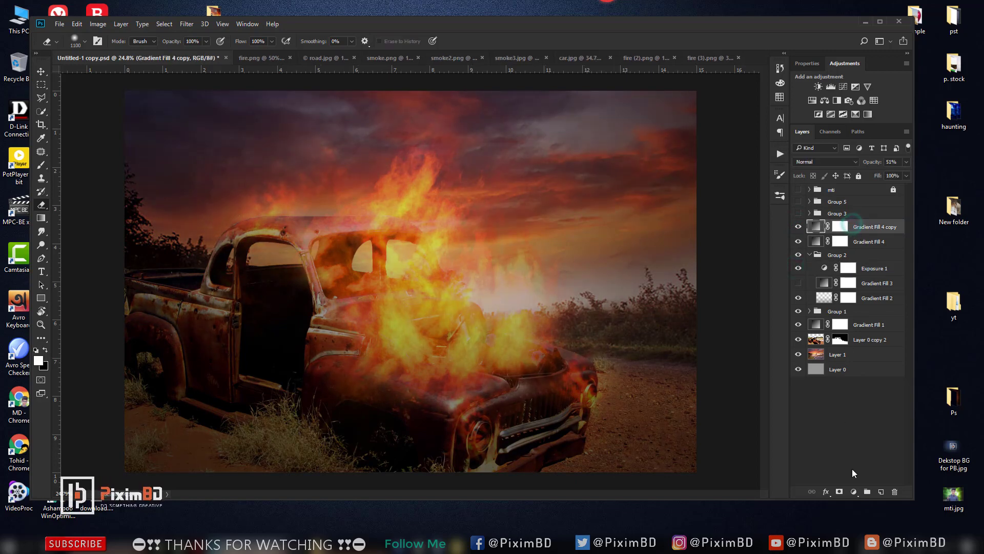
left_click(854, 491)
Add an Exposure layer (gamma 0.92, offset +0.0014), hide it and upper gradients, show Gradient Fill 3.
left_click(873, 344)
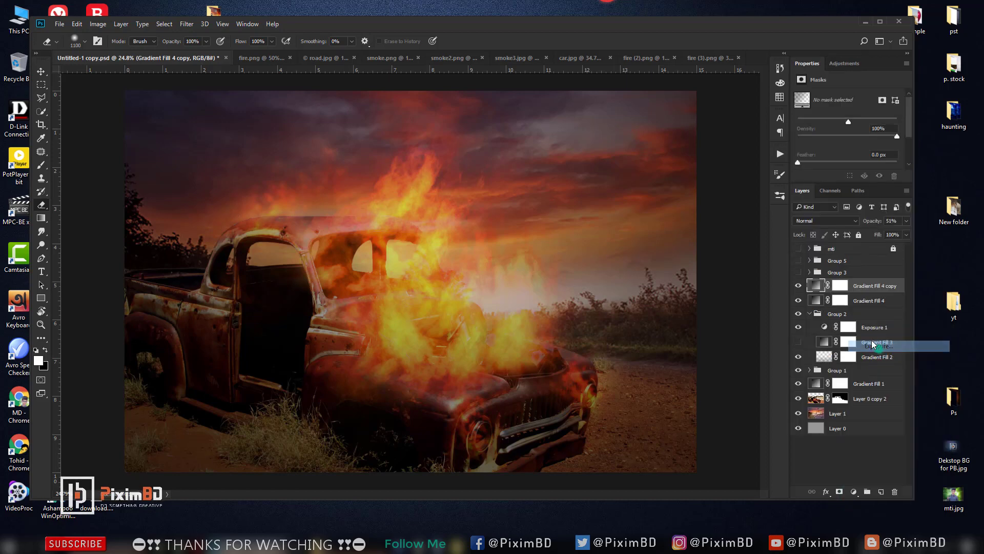
left_click_drag(820, 156, 813, 156)
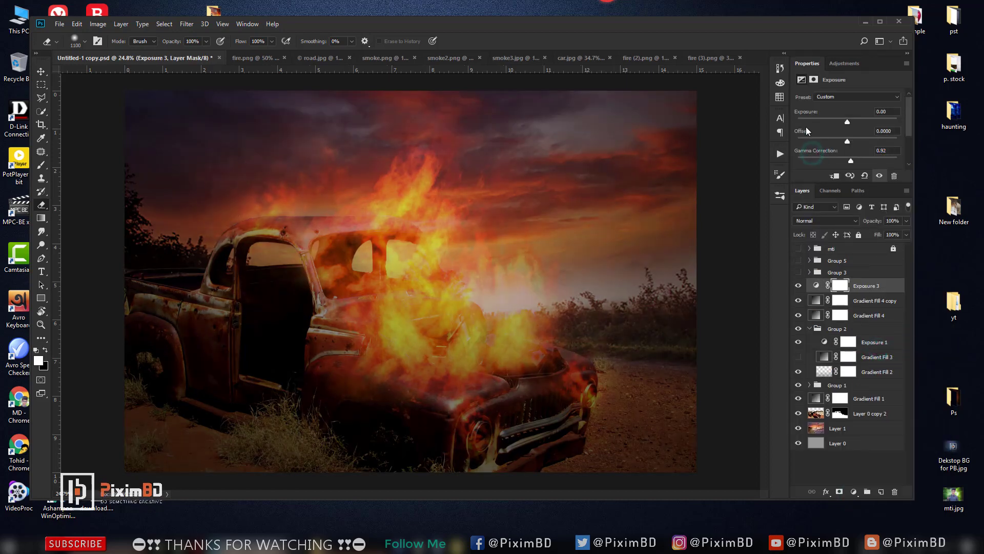
left_click_drag(800, 130, 805, 133)
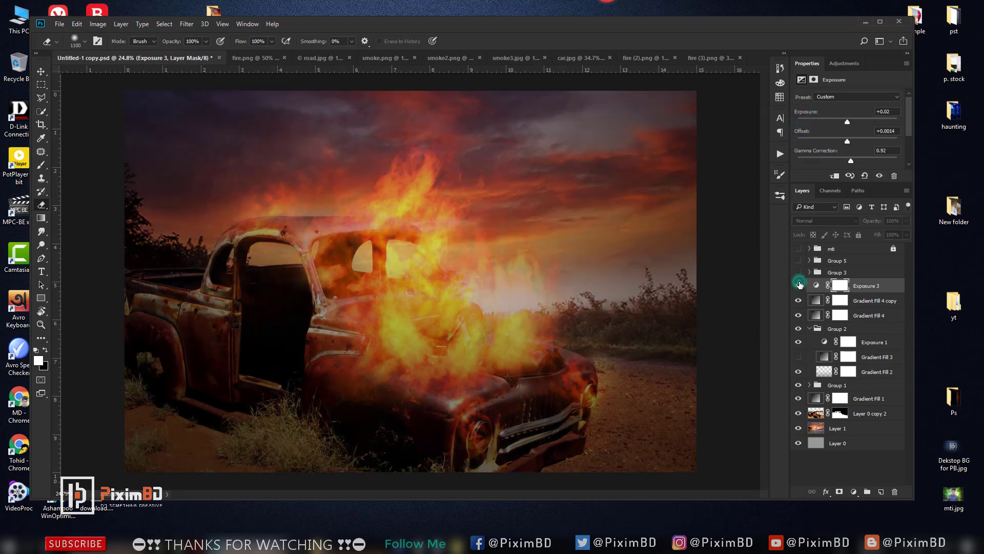
left_click_drag(798, 285, 798, 315)
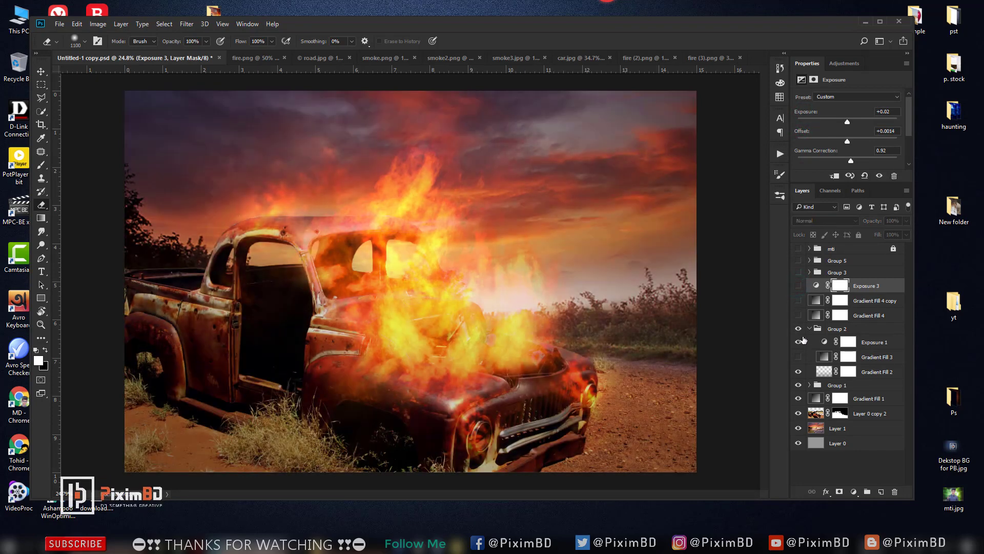
left_click(799, 357)
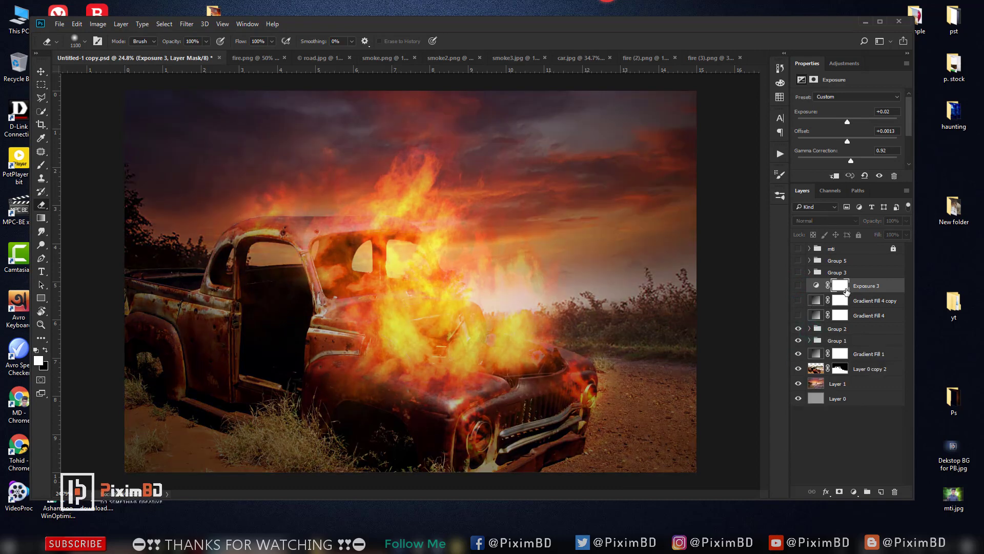
Collapse Group 2 and toggle the fire group's visibility to check its effect.
left_click(820, 328)
left_click(798, 273)
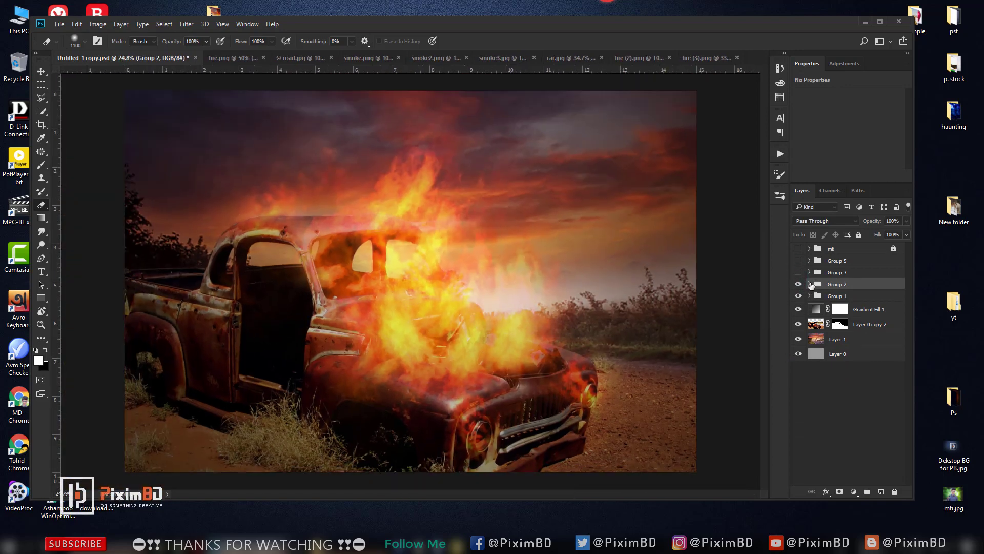
left_click(809, 285)
left_click(809, 284)
Expand Group 3, compare its fire layers hidden and shown, and add empty Layer 18.
left_click(808, 273)
left_click(810, 273)
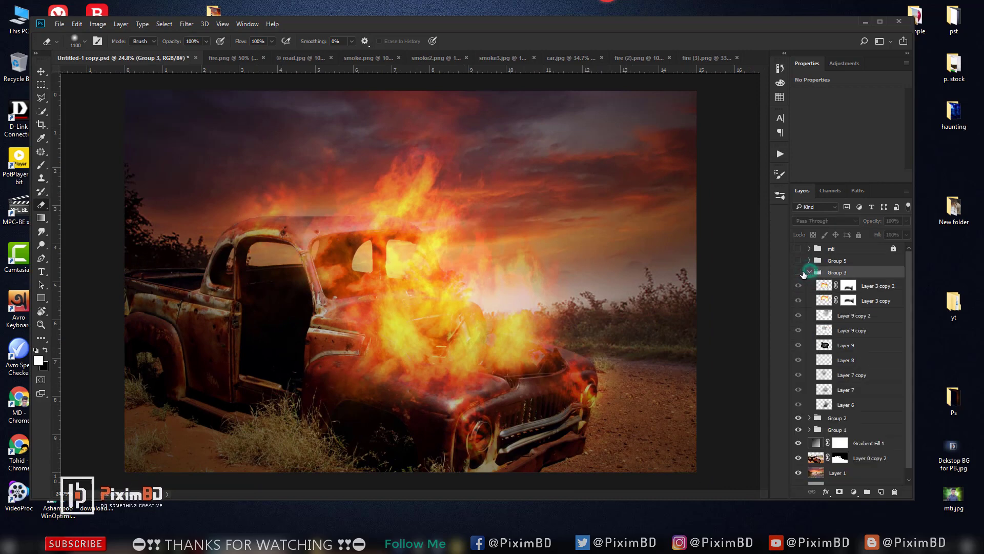
left_click(800, 272)
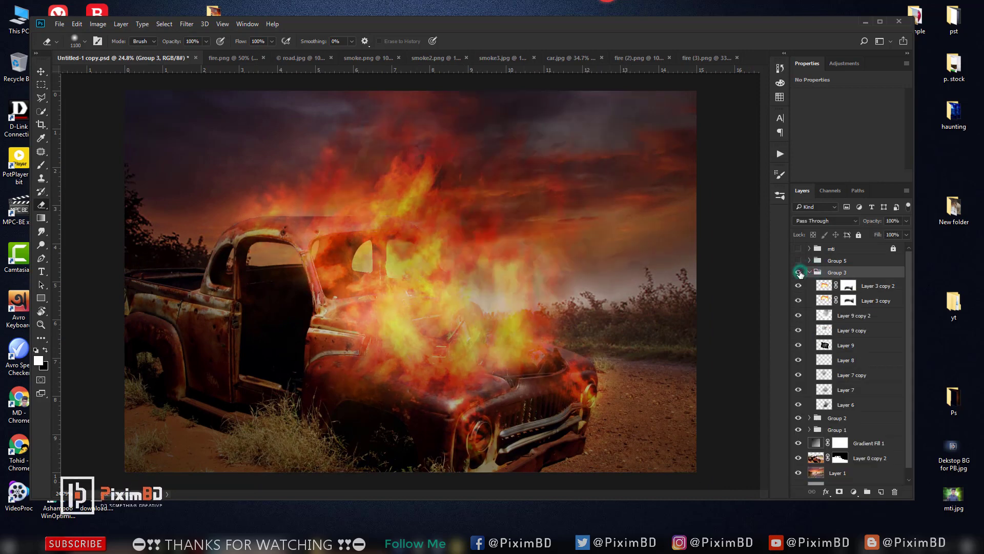
left_click(799, 273)
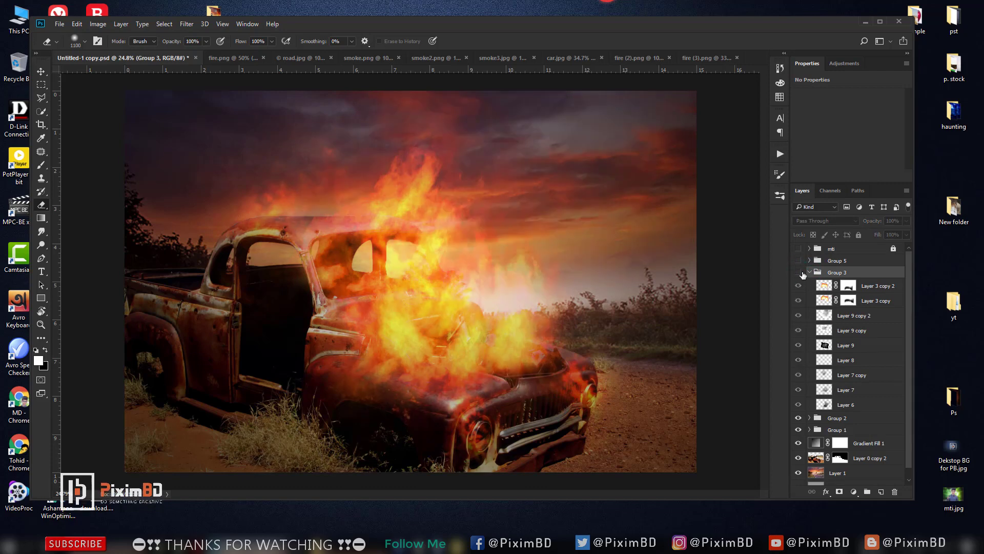
left_click(882, 491)
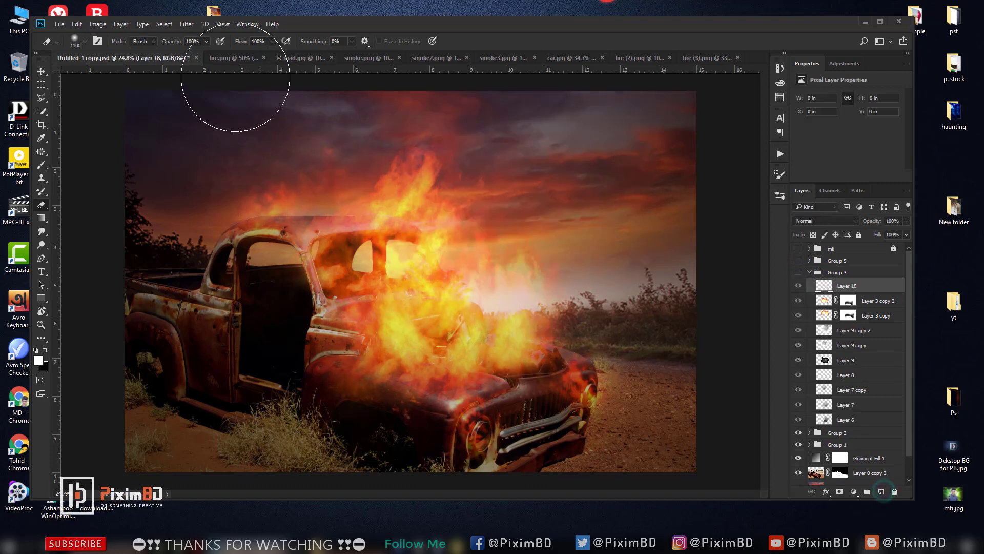
Bring smoke.png above Group 3, scaled about 355%, rotated about -27° and shifted up-right.
left_click(379, 58)
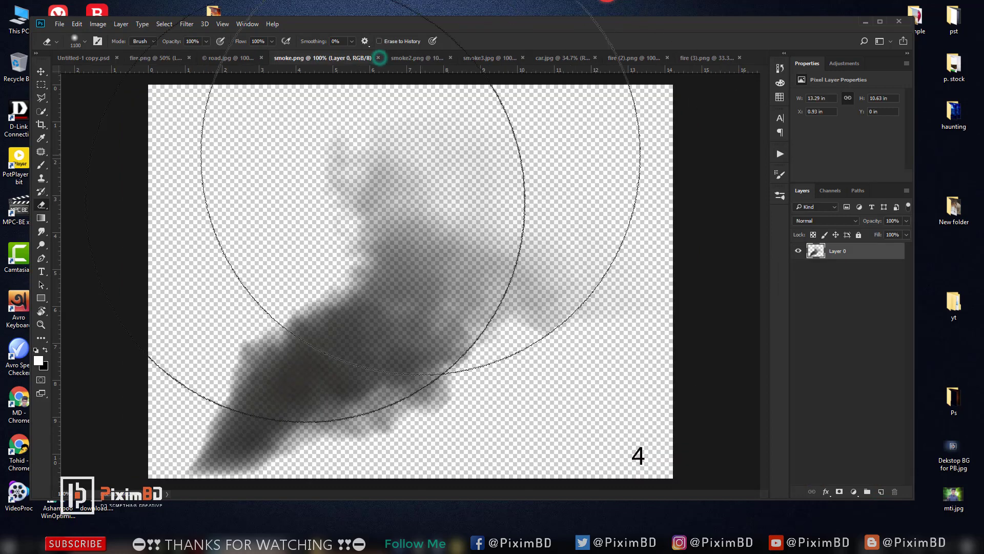
left_click(41, 71)
mouse_move(415, 292)
left_mouse_down()
mouse_move(77, 60)
mouse_move(463, 303)
left_mouse_up()
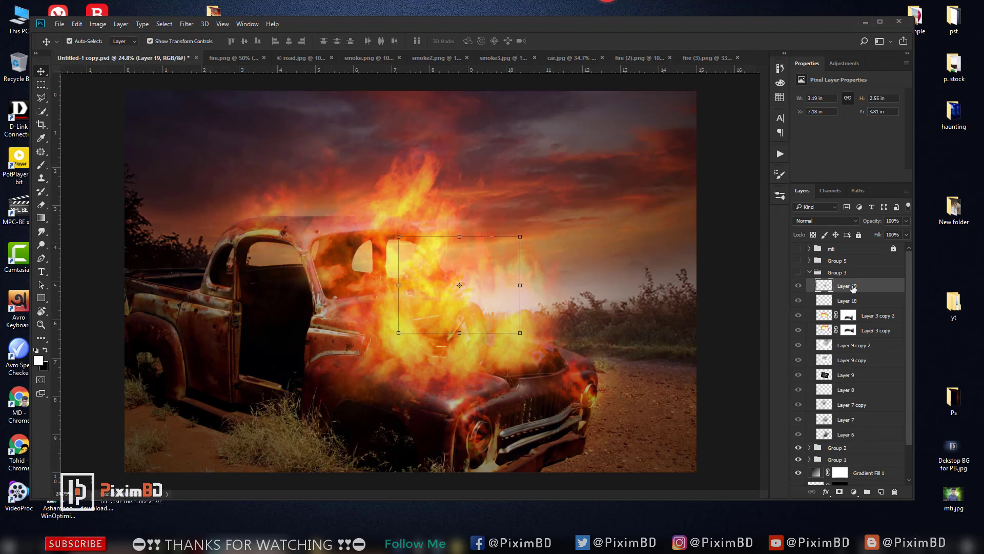
left_click_drag(851, 286, 826, 269)
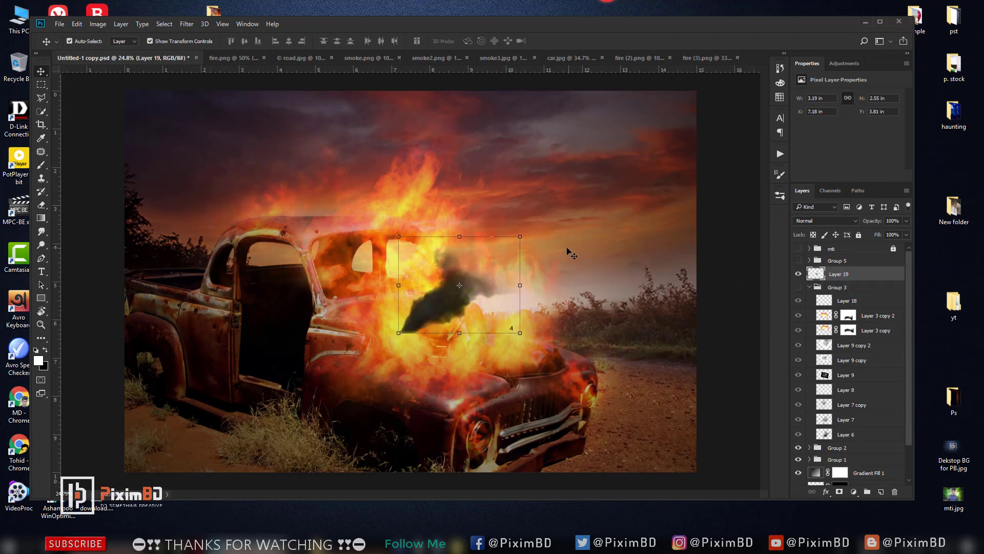
left_click_drag(520, 236, 690, 176)
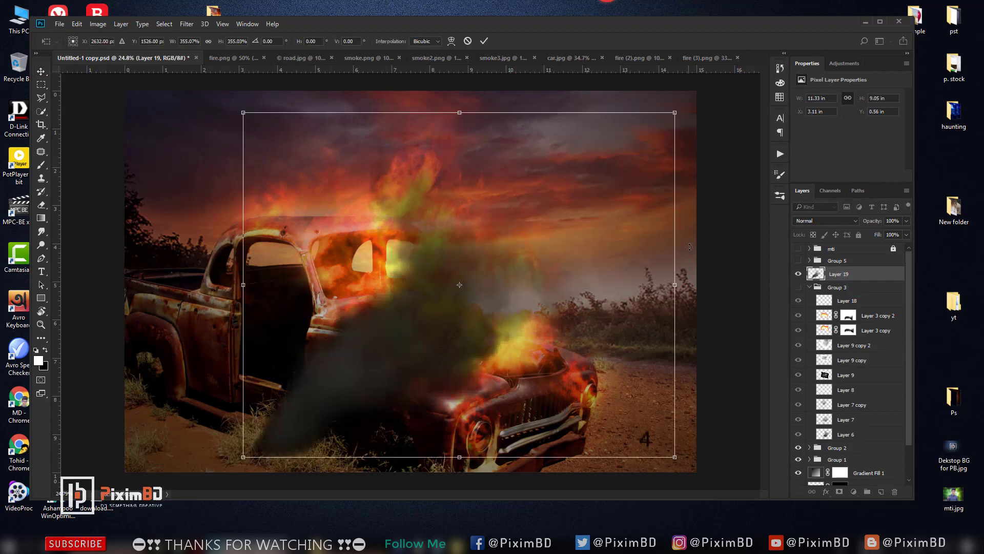
left_click_drag(689, 247, 656, 137)
mouse_move(518, 283)
left_mouse_down()
mouse_move(544, 226)
mouse_move(537, 247)
left_mouse_up()
key("Return")
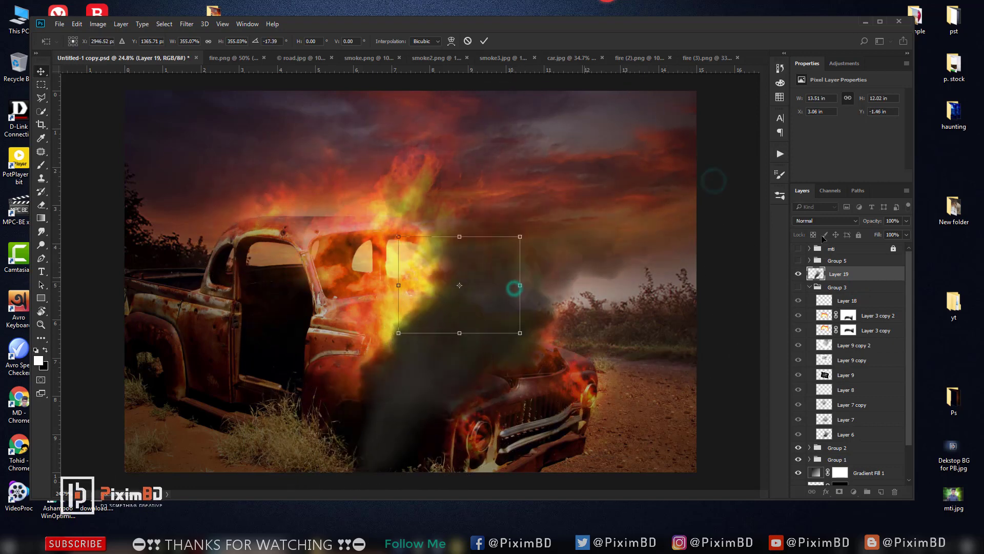
Blend the smoke layer in Soft Light at 46% opacity.
left_click(836, 220)
left_click(820, 328)
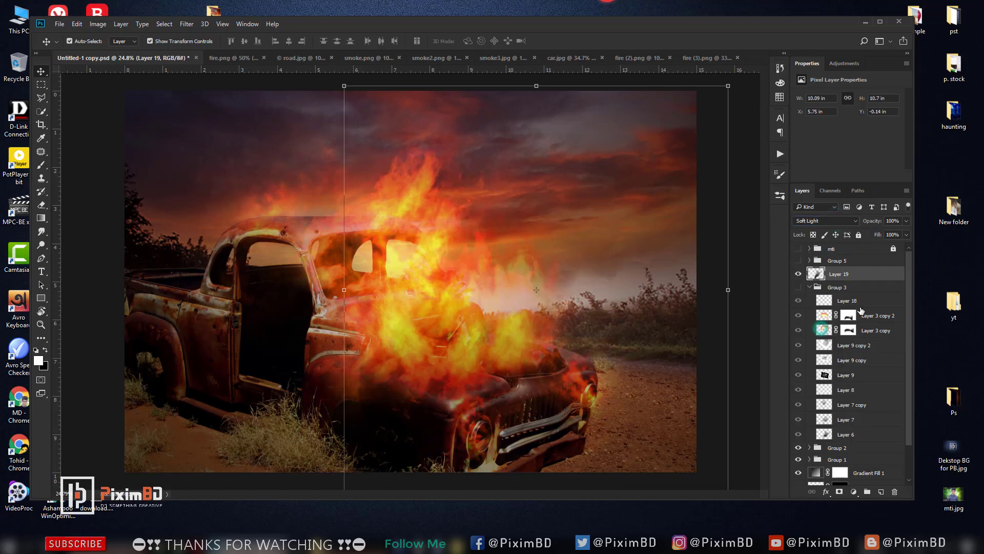
left_click_drag(874, 224, 873, 224)
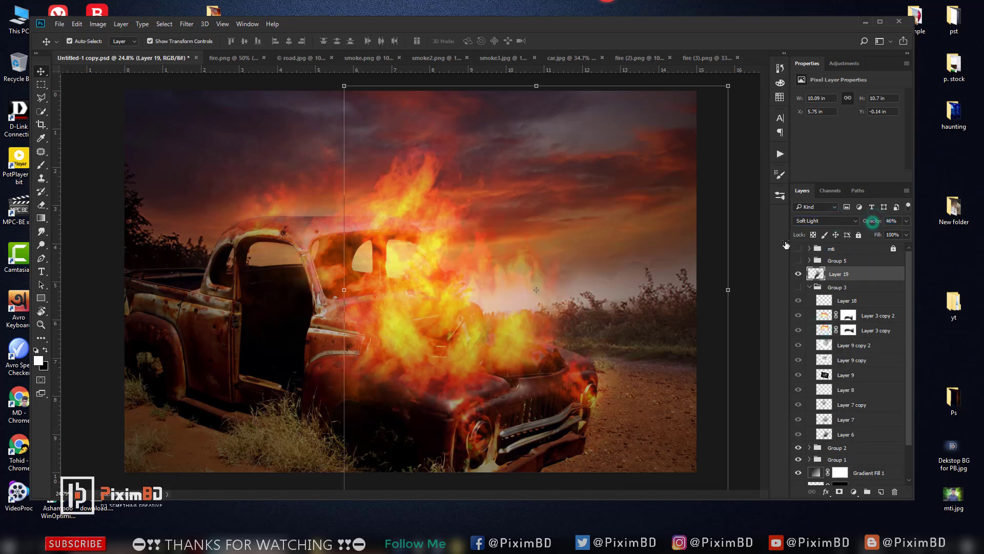
key("e")
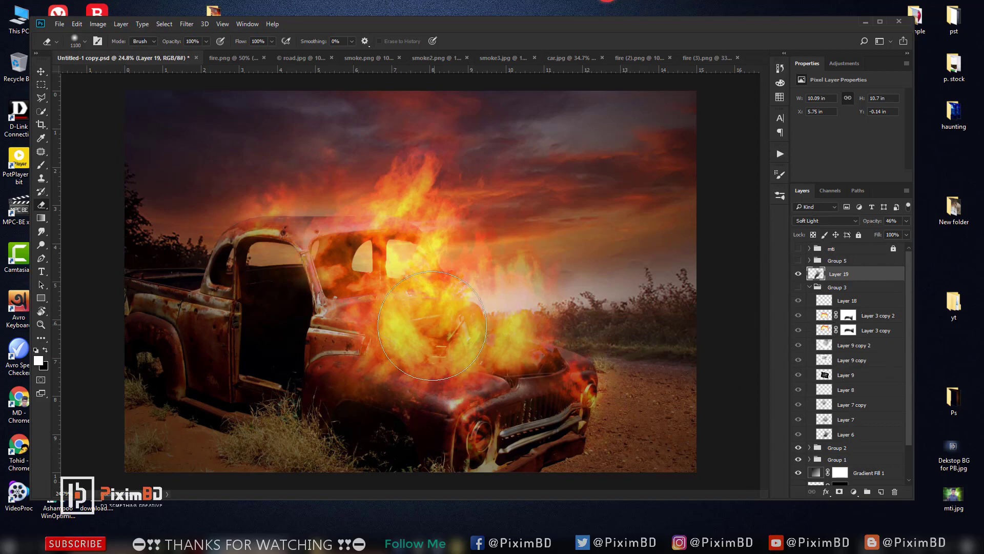
Duplicate the Soft Light smoke layer and move the copy up and to the left.
key("ctrl+j")
key("ctrl+t")
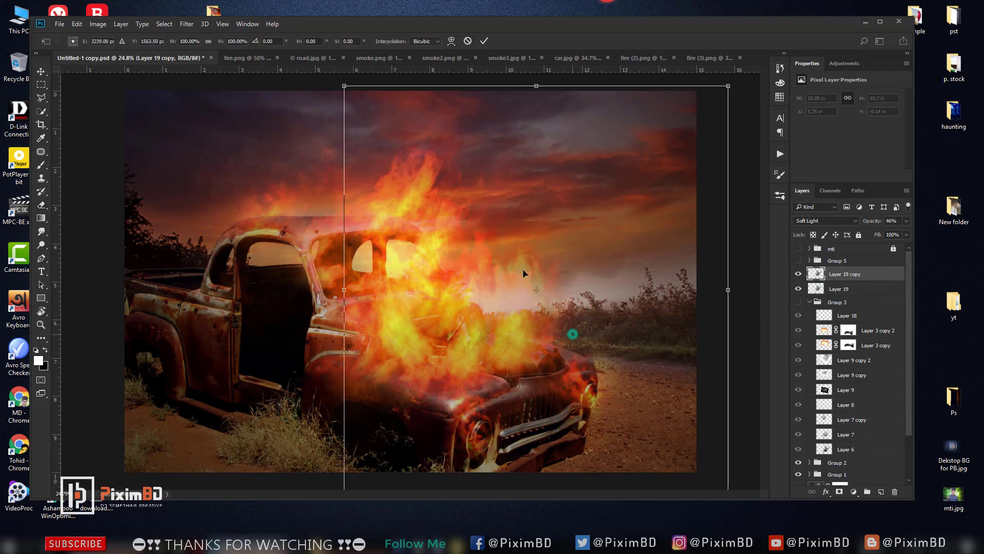
left_click_drag(523, 273, 461, 265)
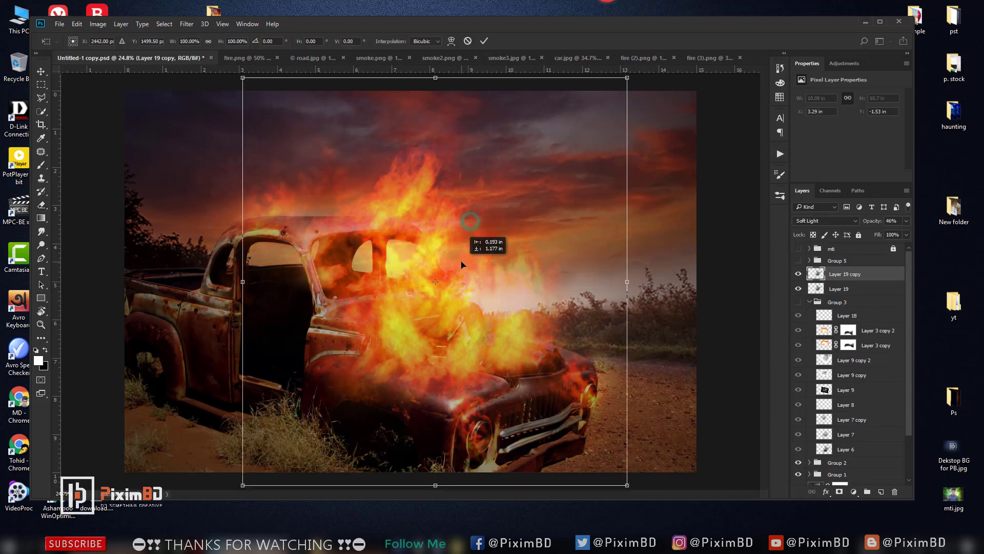
key("Return")
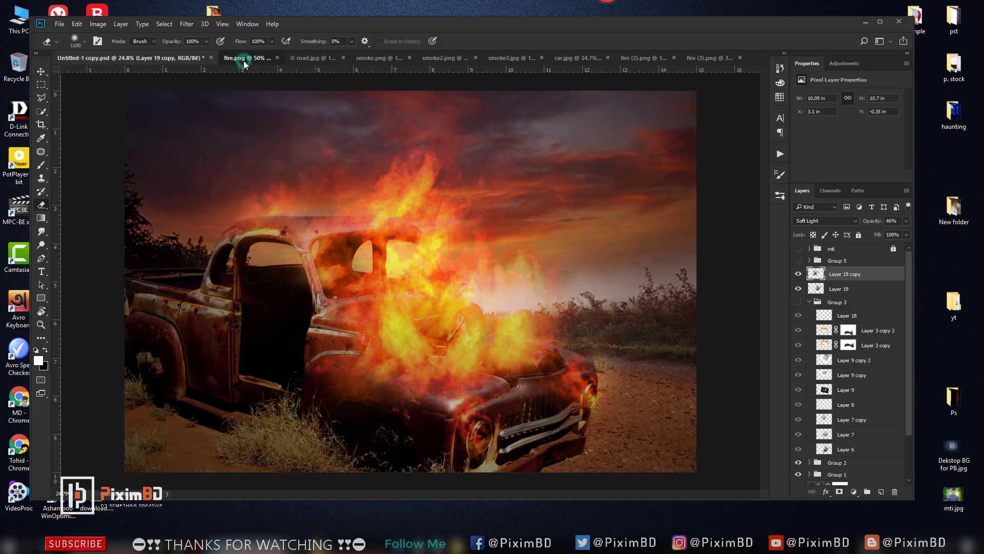
Bring the smoke2.png plume into the composite, enlarged over most of the canvas and tilted.
key("ctrl+Tab")
left_click(328, 58)
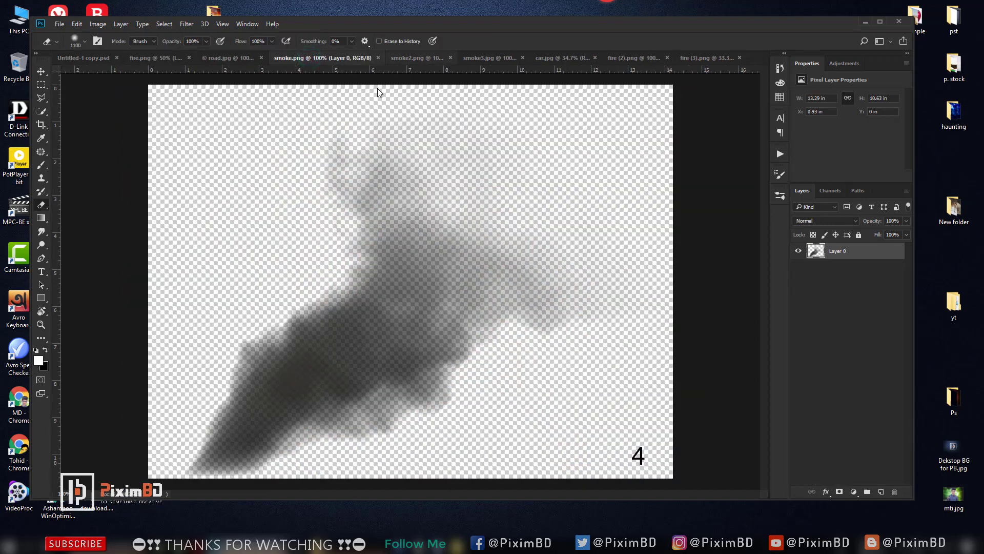
left_click(406, 58)
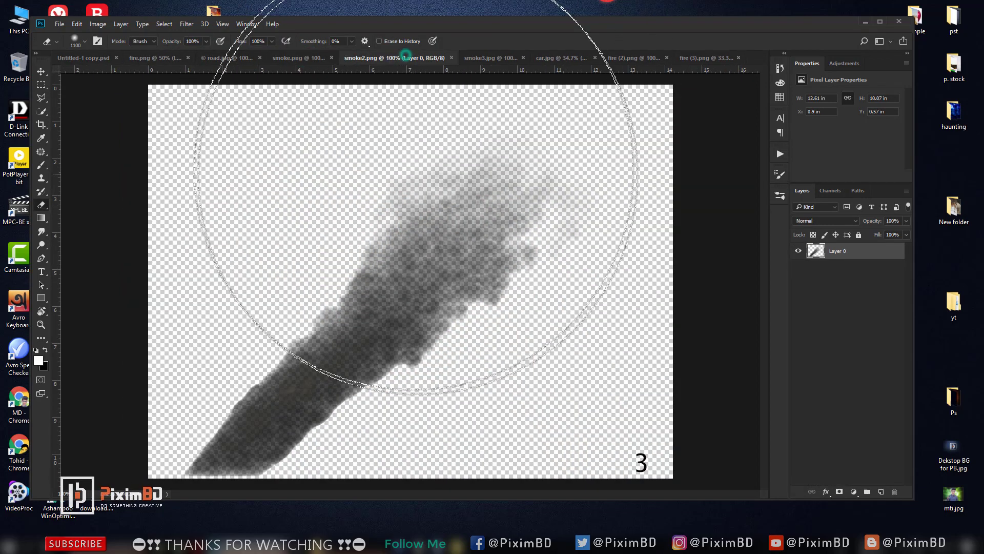
left_click(42, 72)
mouse_move(406, 225)
left_mouse_down()
mouse_move(214, 139)
mouse_move(508, 279)
left_mouse_up()
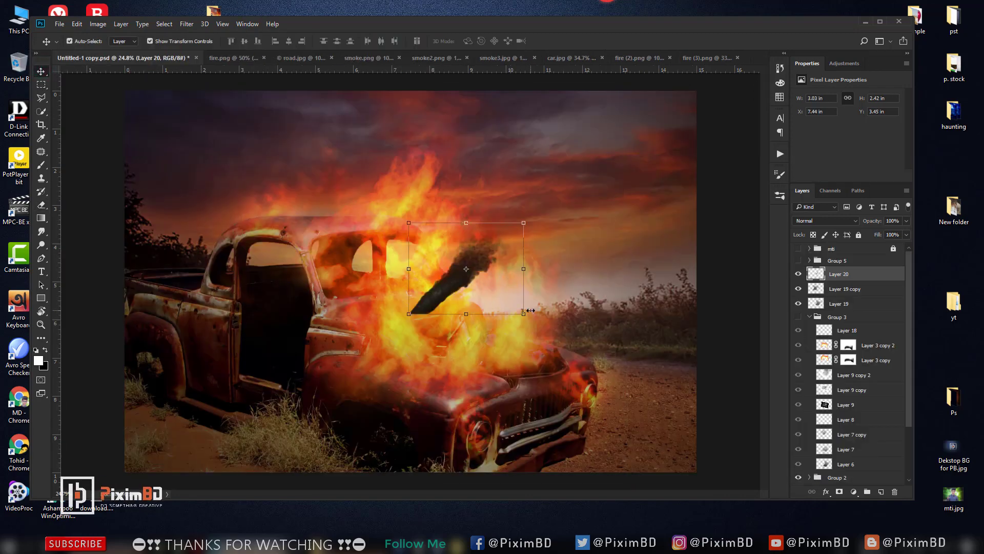
left_click_drag(525, 314, 711, 464)
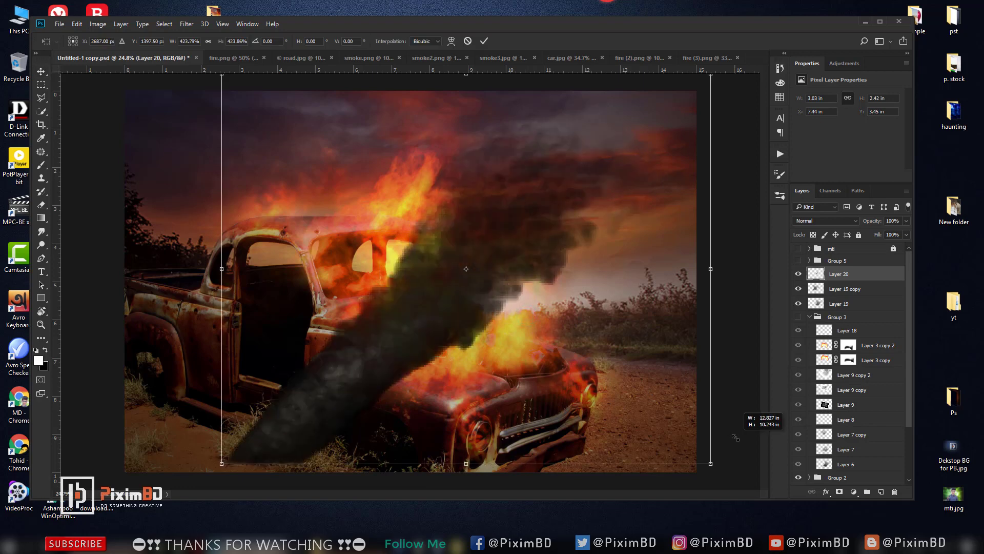
left_click_drag(728, 326, 639, 269)
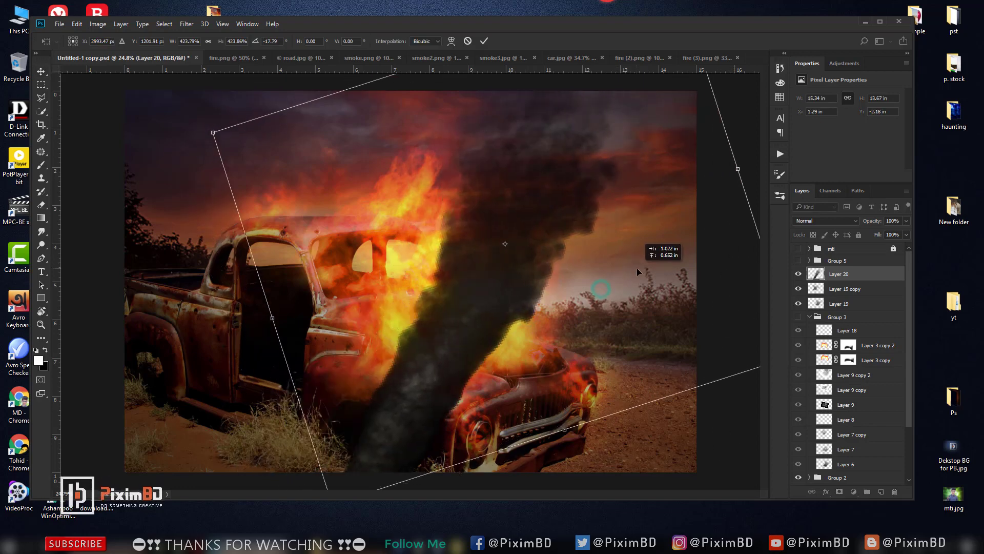
key("Return")
Blend the new smoke layer in Soft Light and fade it to 14% opacity.
left_click_drag(883, 221, 870, 225)
left_click(841, 221)
left_click(805, 328)
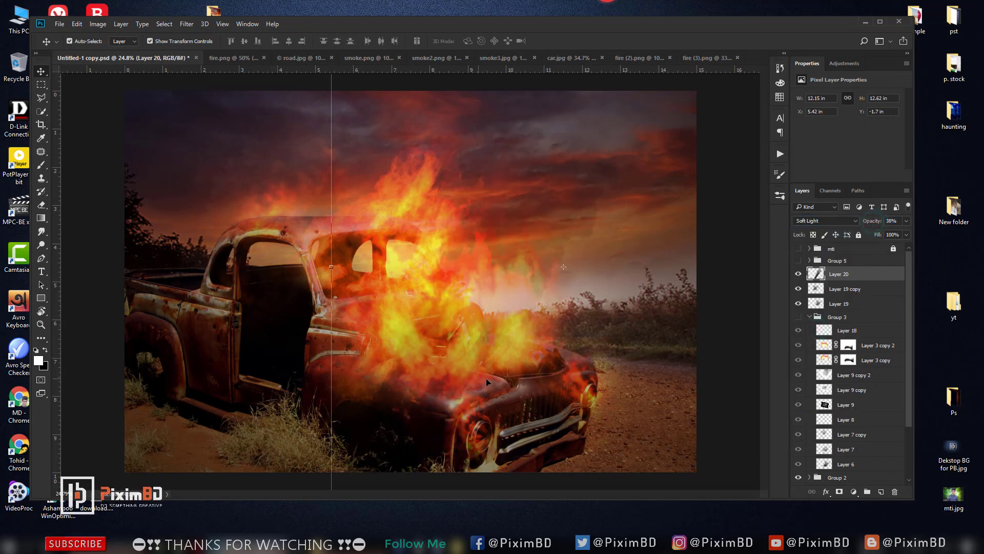
left_click(799, 275)
left_click_drag(872, 223, 866, 222)
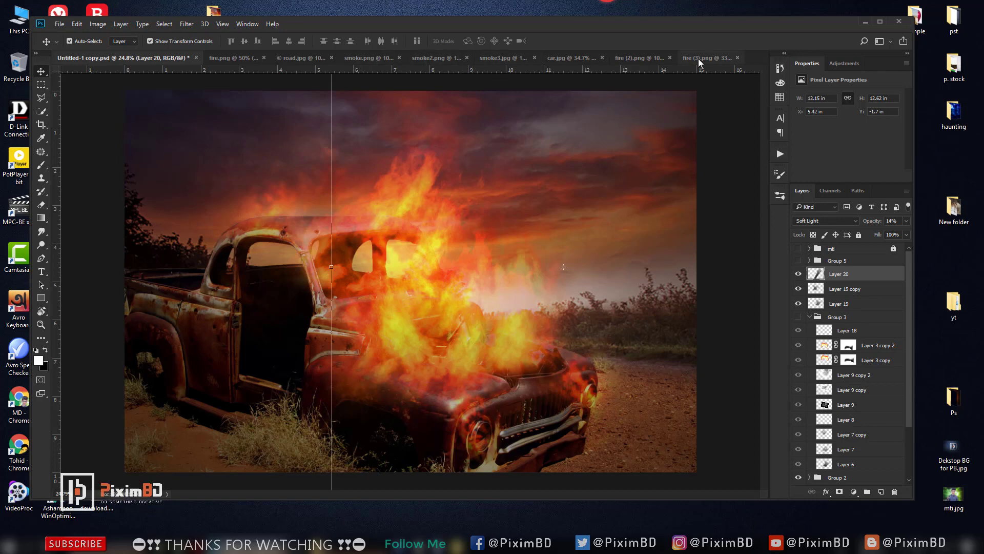
Place smoke3.jpg over the truck, enlarged, tilted and repositioned.
left_click(494, 58)
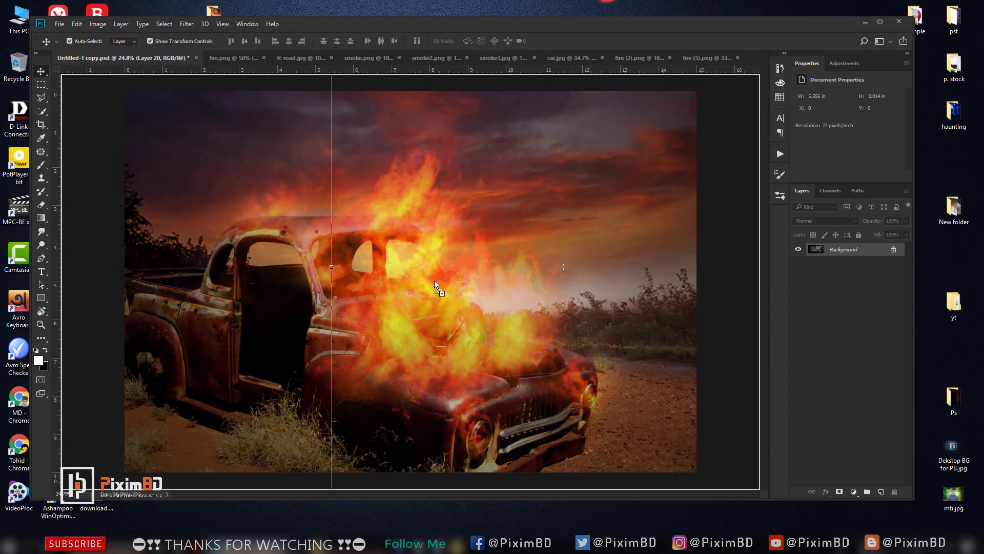
left_click_drag(301, 210, 660, 405)
left_click_drag(582, 342, 472, 309)
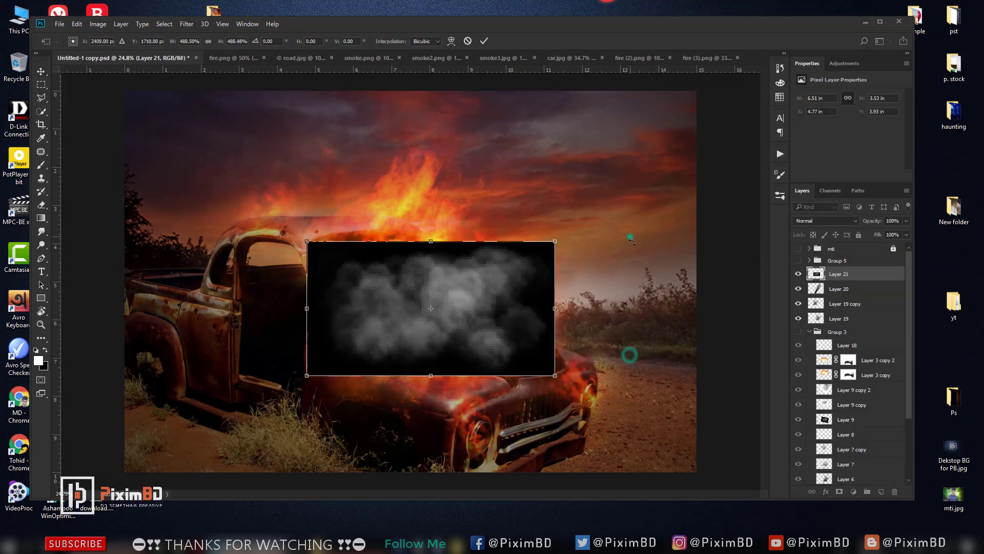
left_click_drag(631, 352, 631, 233)
key("Return")
Try Screen and Soft Light, then settle on Lighten blending with opacity lowered to 64%.
left_click(826, 220)
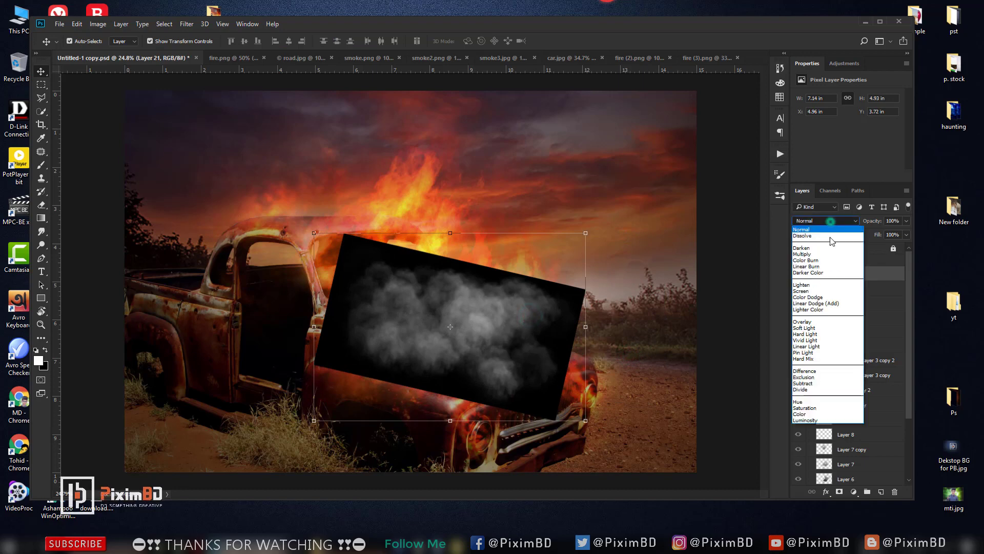
left_click(818, 295)
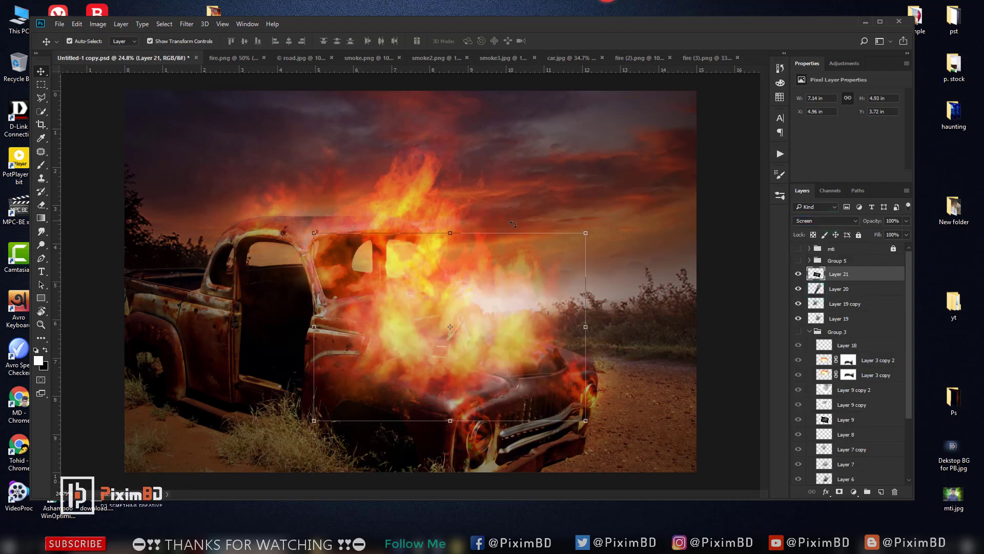
left_click(804, 221)
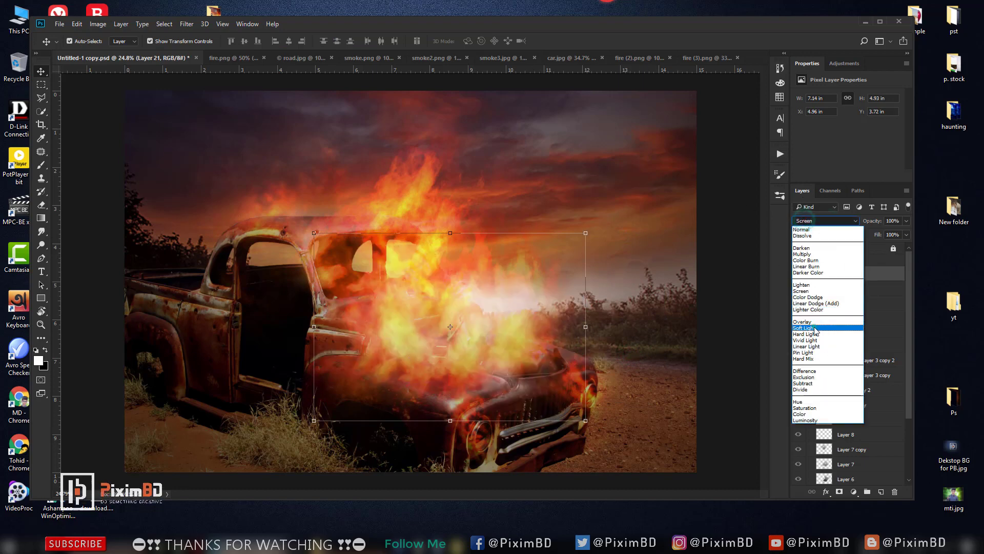
left_click(813, 324)
left_click(820, 220)
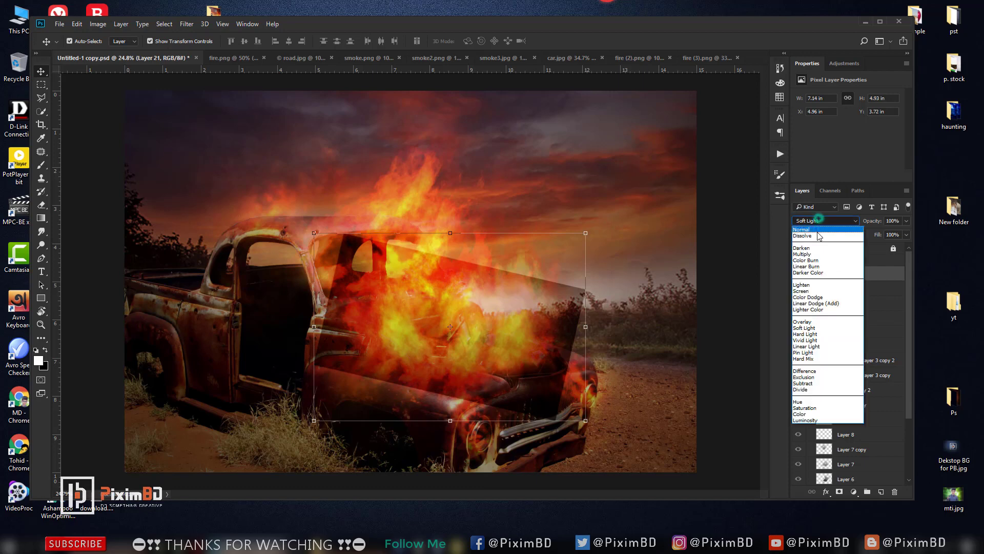
left_click(812, 286)
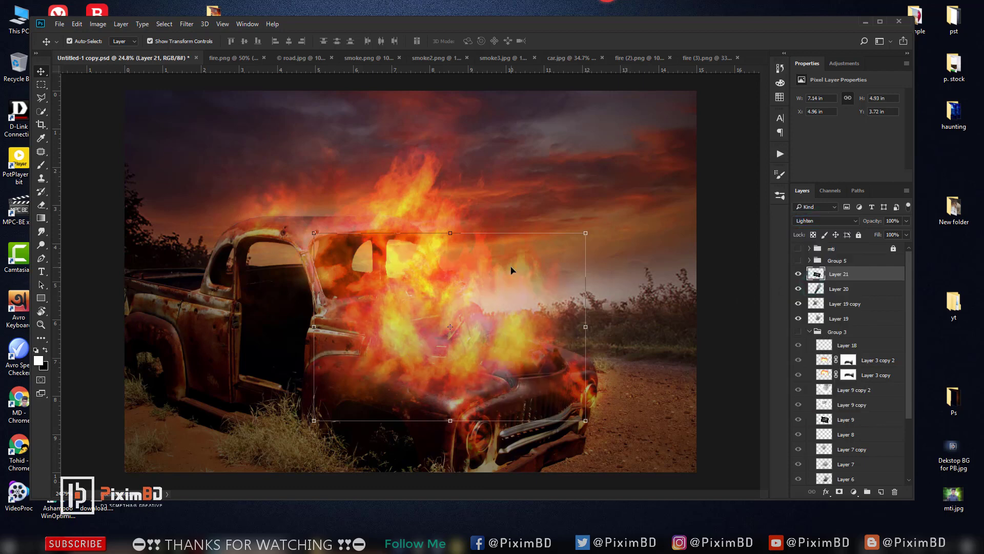
left_click_drag(880, 221, 875, 222)
Duplicate the smoke layer and set the copy to Multiply.
key("ctrl+j")
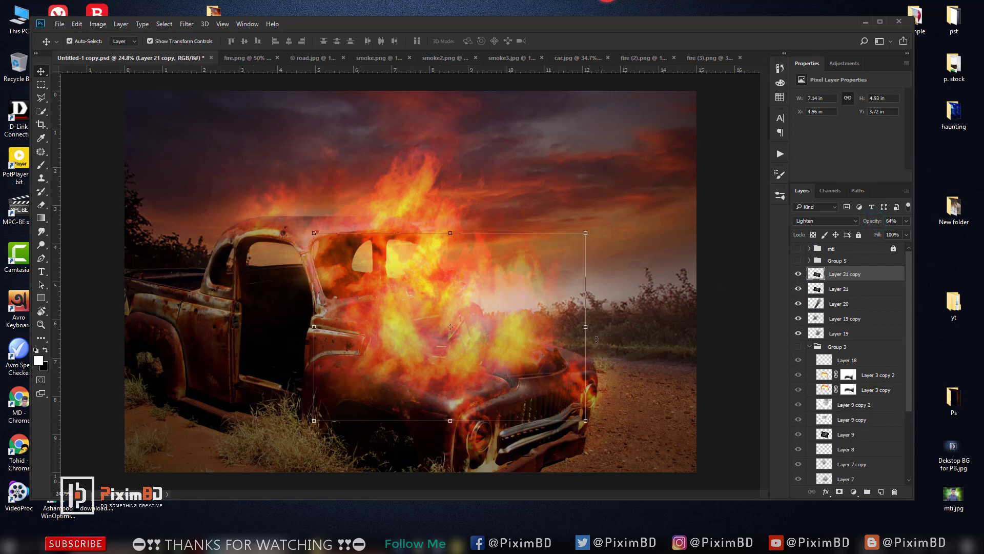
left_click(829, 221)
left_click(816, 256)
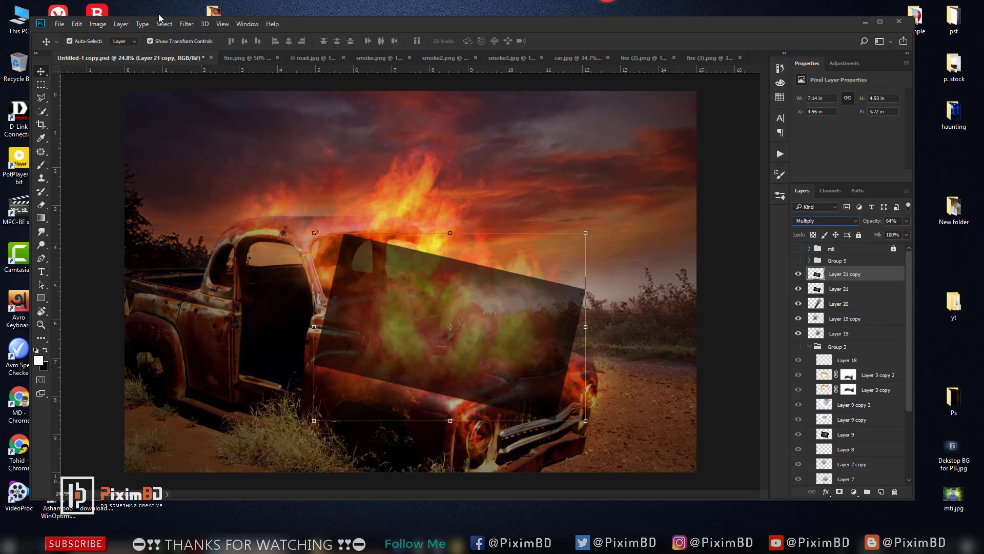
Invert the Multiply smoke copy, then scale and move it over the truck at 54% opacity.
left_click(98, 24)
mouse_move(114, 50)
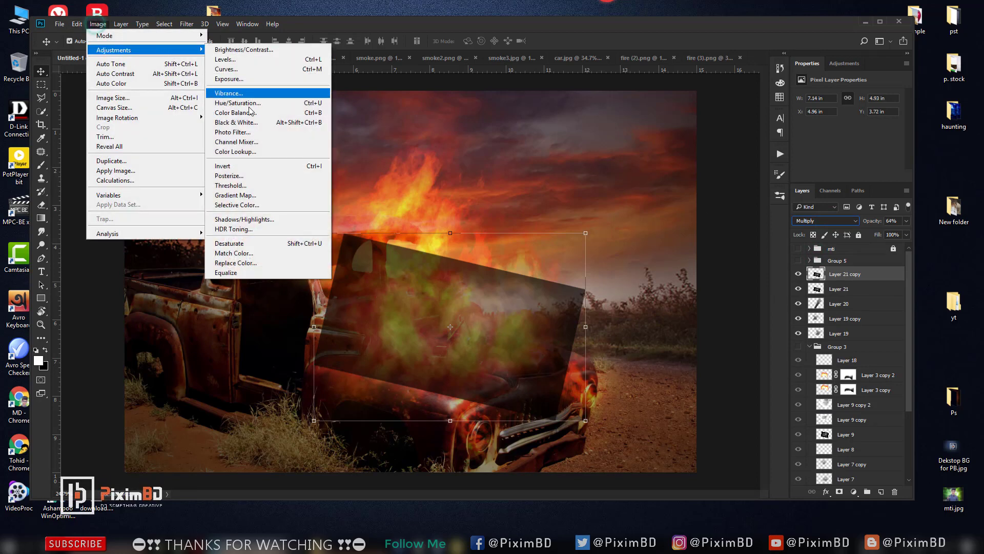
left_click(235, 167)
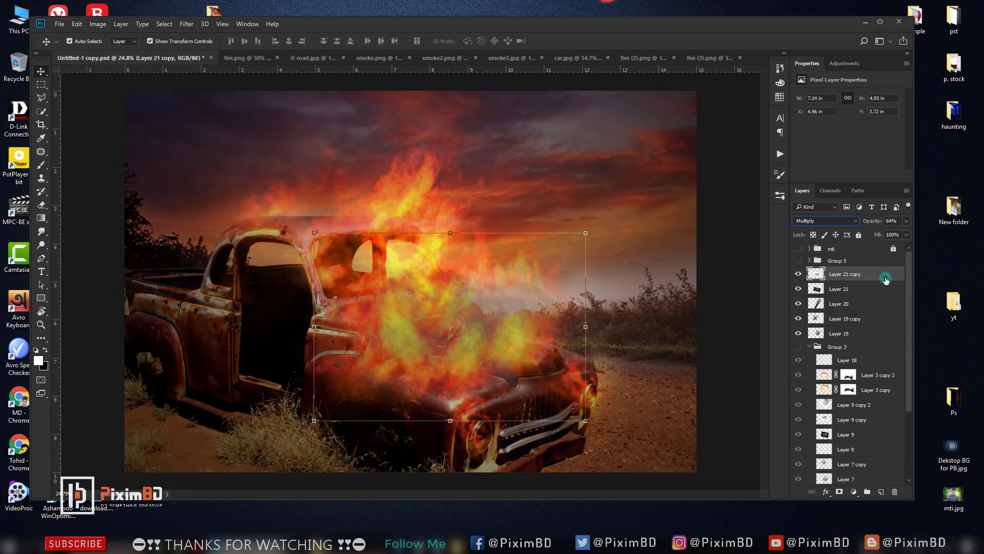
left_click_drag(875, 221, 879, 222)
key("ctrl+t")
left_click_drag(452, 214, 452, 219)
left_click_drag(513, 319, 488, 275)
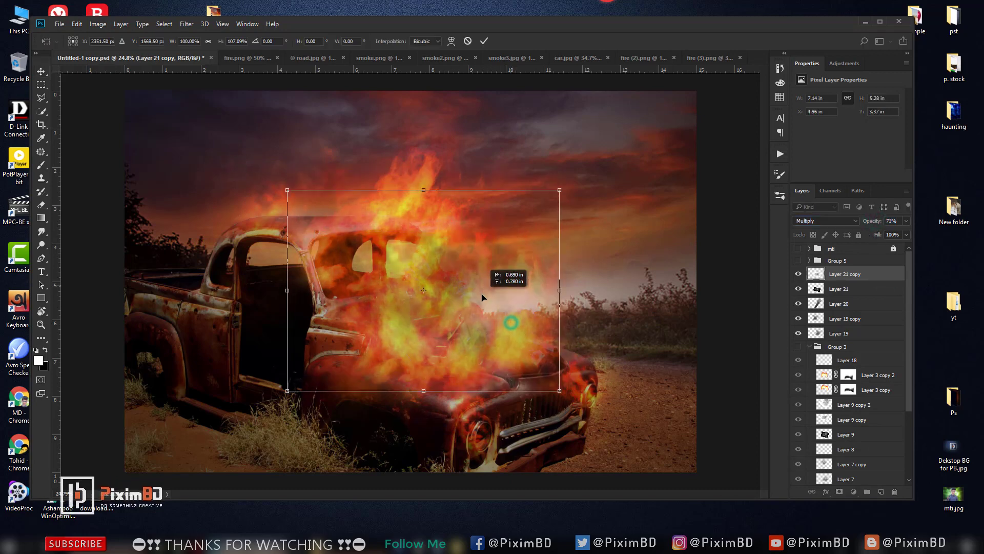
left_click_drag(561, 398, 567, 402)
left_click_drag(539, 349, 528, 330)
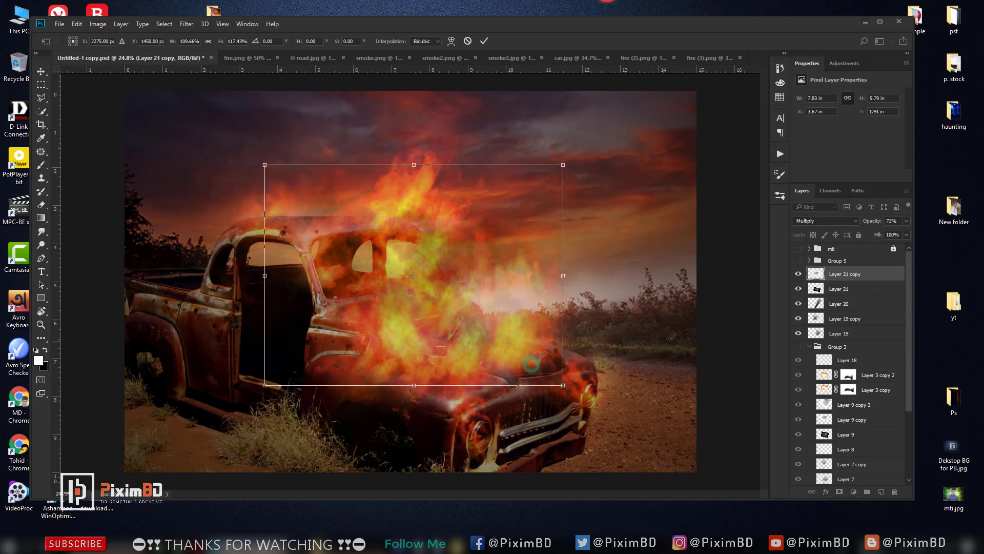
key("Return")
left_click_drag(874, 221, 866, 222)
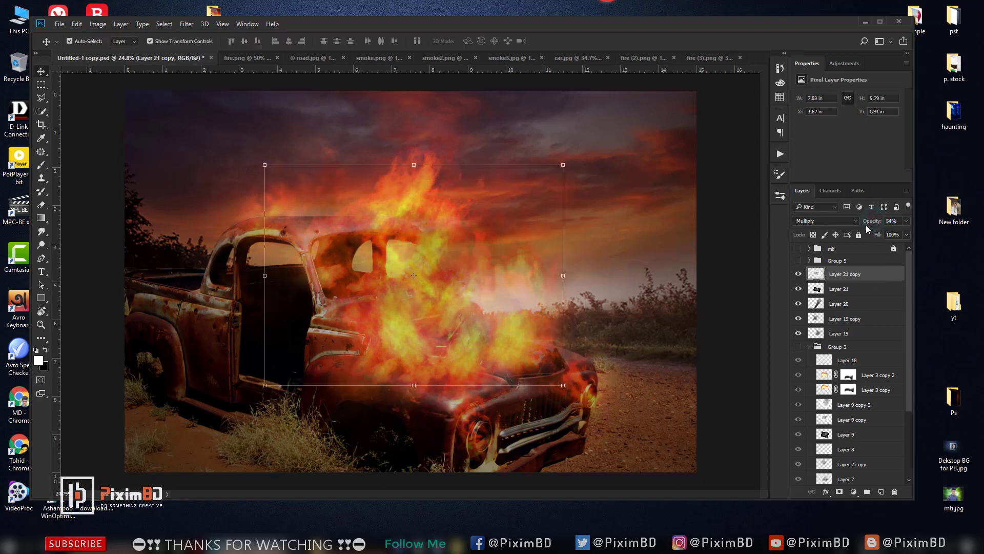
Duplicate the inverted smoke copy and trial a rotation, then cancel it.
key("ctrl+j")
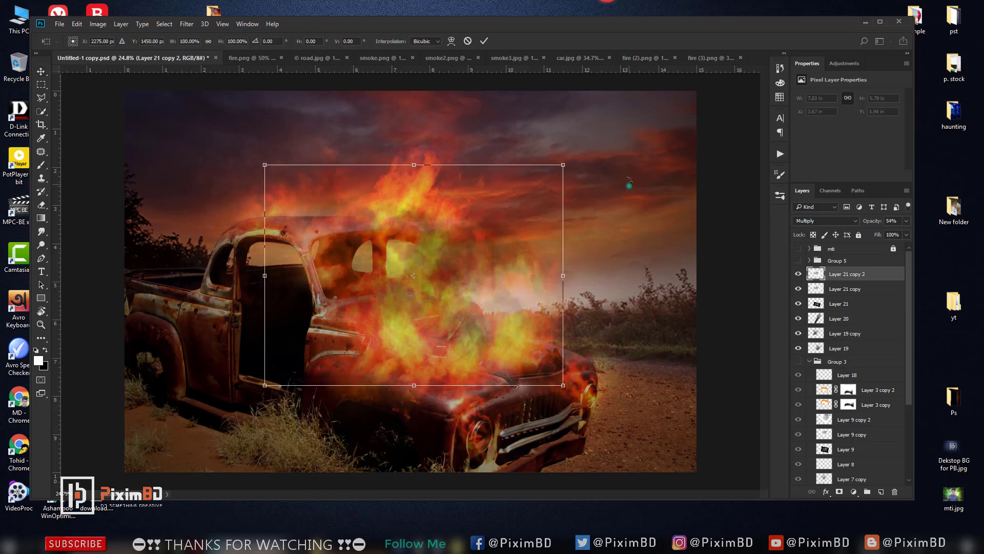
left_click_drag(626, 183, 630, 185)
mouse_move(615, 231)
left_mouse_down()
mouse_move(677, 249)
mouse_move(595, 226)
left_mouse_up()
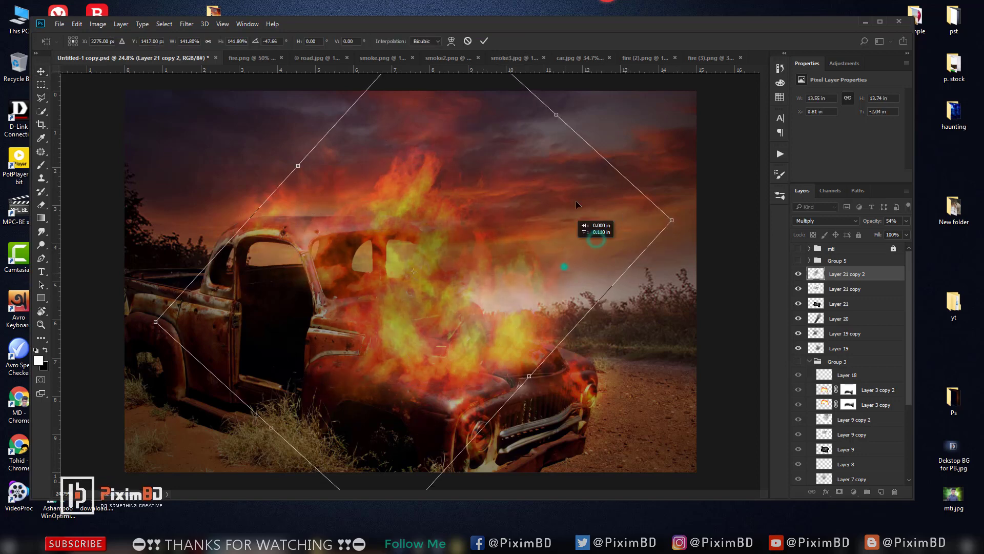
mouse_move(455, 212)
left_mouse_down()
mouse_move(531, 225)
mouse_move(500, 236)
left_mouse_up()
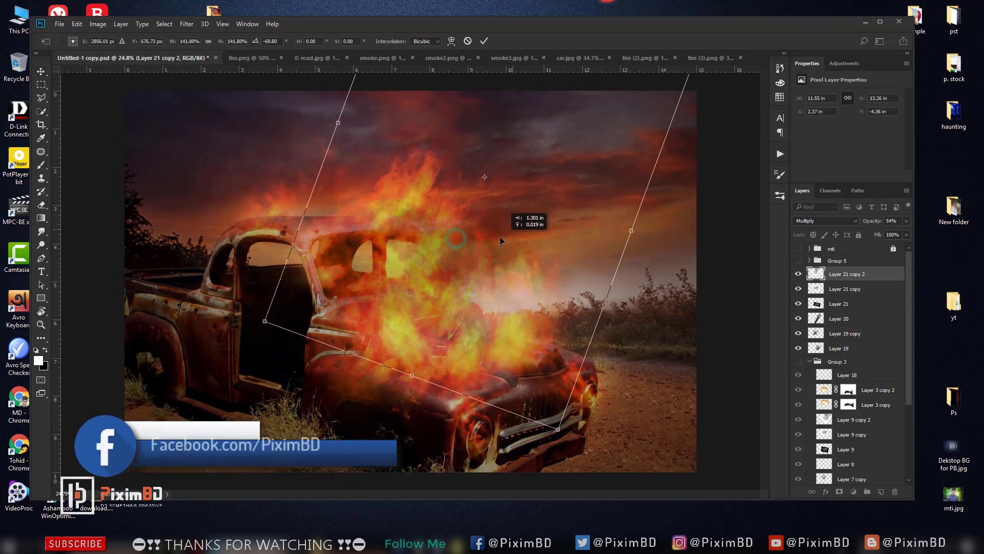
left_click_drag(685, 256, 700, 240)
left_click_drag(515, 237, 506, 240)
key("Escape")
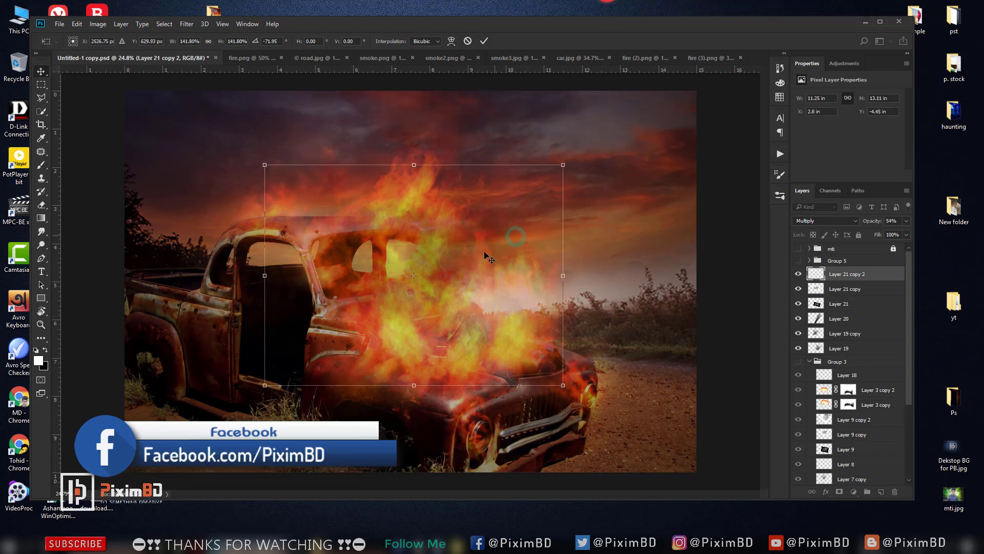
left_click(41, 204)
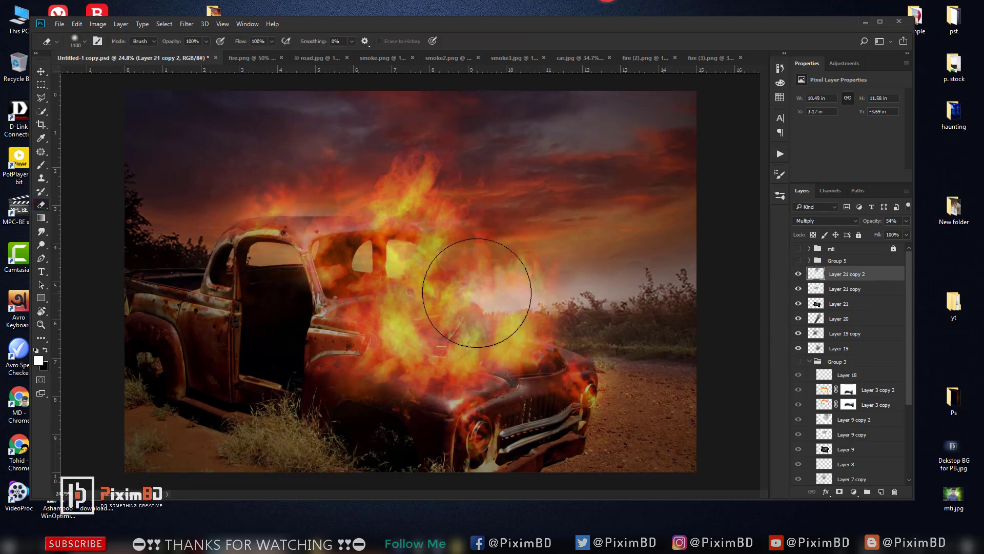
Delete the added smoke and fire layers, including Layer 19, then check and select Group 5.
scroll(480, 286, "down", 2)
scroll(484, 289, "down", 2)
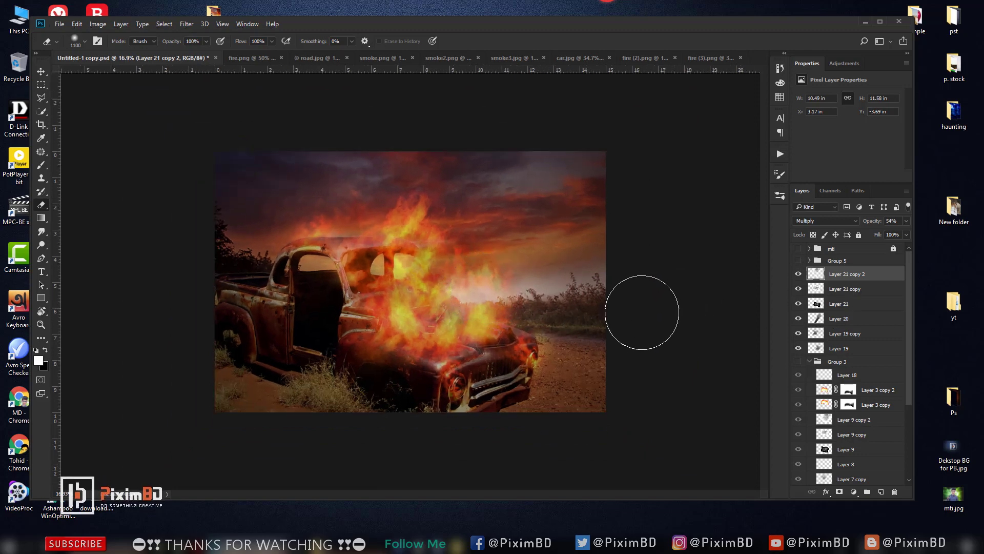
scroll(528, 309, "up", 2)
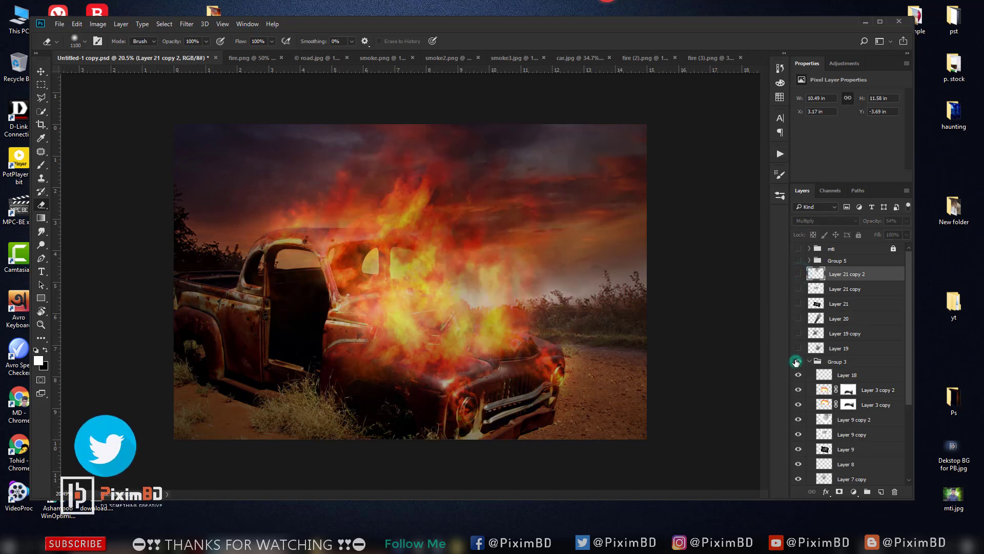
left_click(798, 362, "alt")
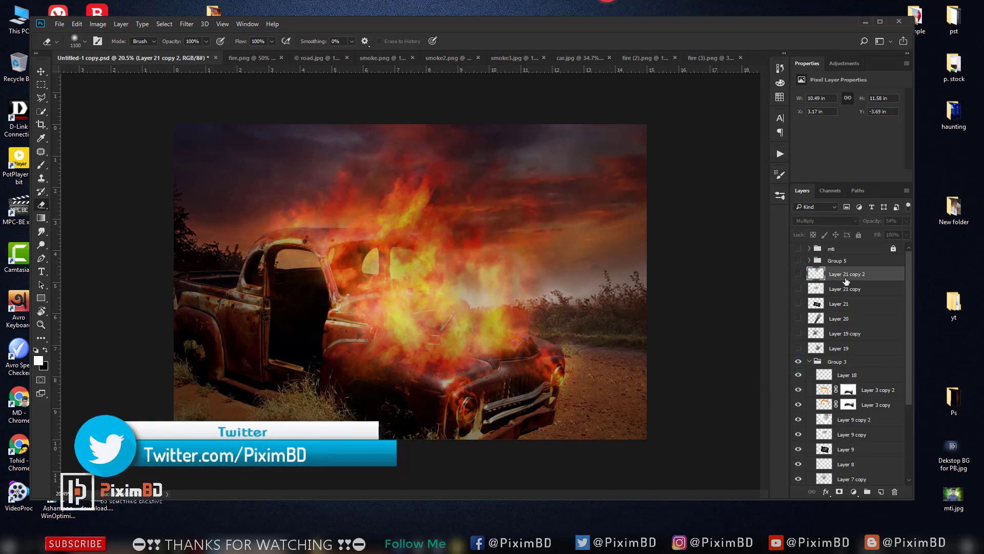
key("Delete")
key("Delete")
key("Delete")
key("Delete")
key("Delete")
key("Delete")
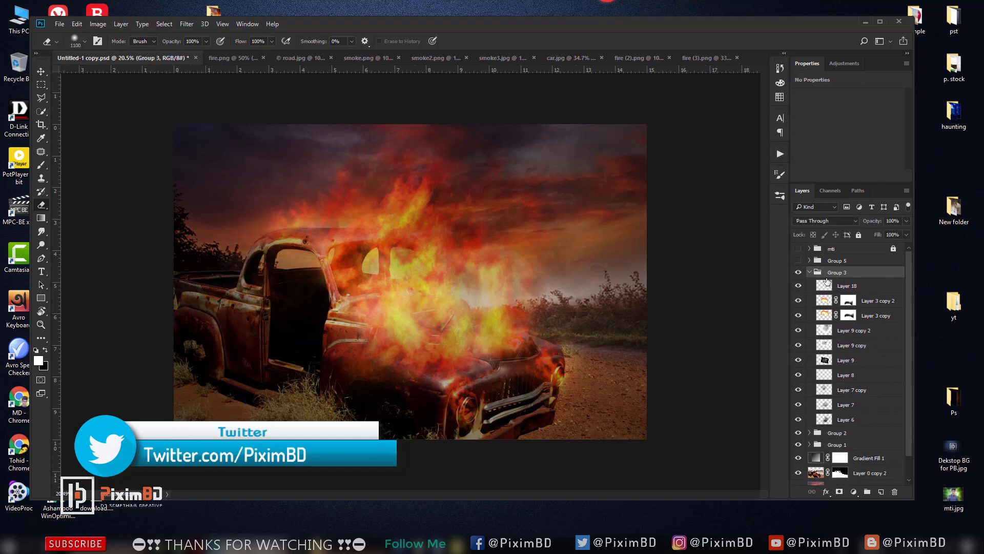
left_click(799, 260)
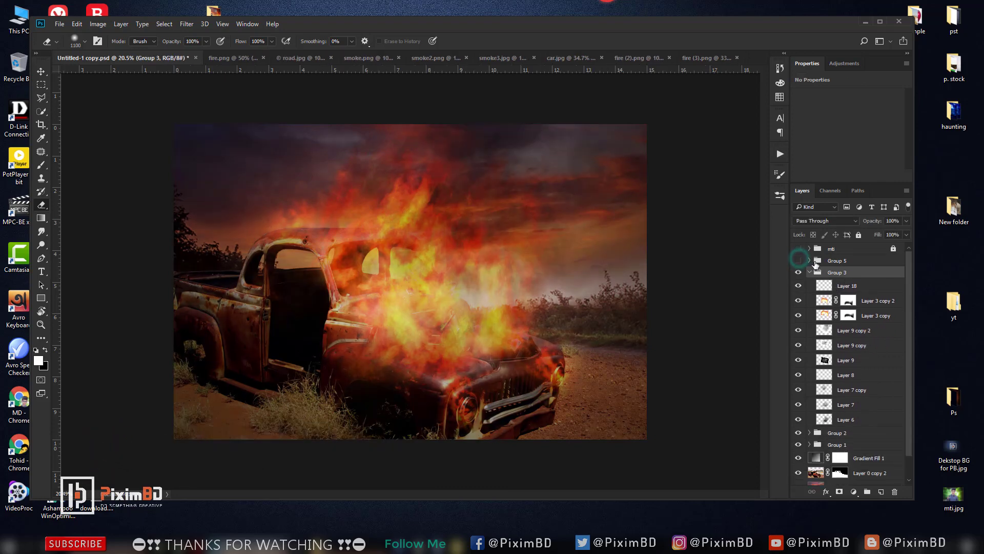
left_click(810, 261)
left_click(810, 260)
left_click(830, 261)
Add a FoggyNight.3DL Color Lookup above Group 3, blended in Overlay at reduced opacity.
left_click(863, 276)
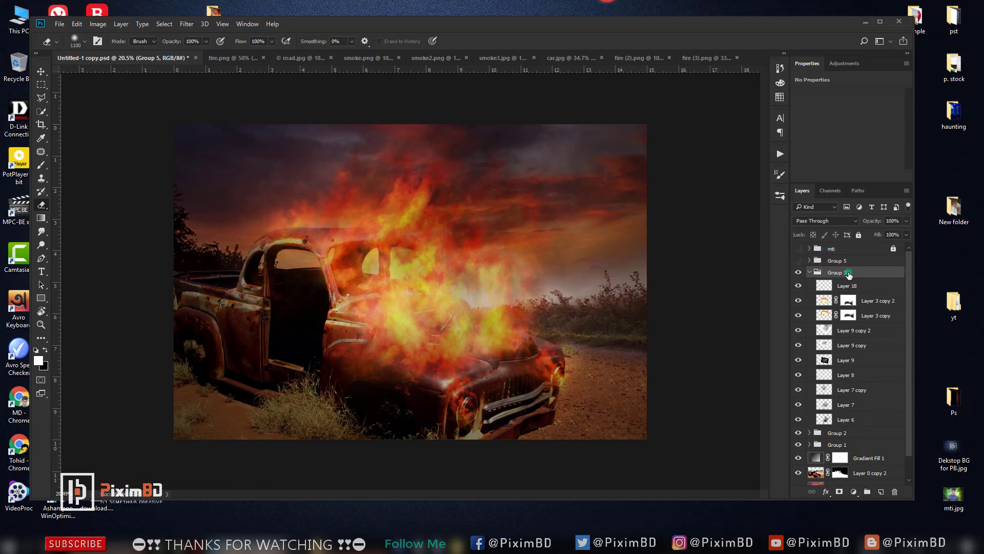
left_click(854, 492)
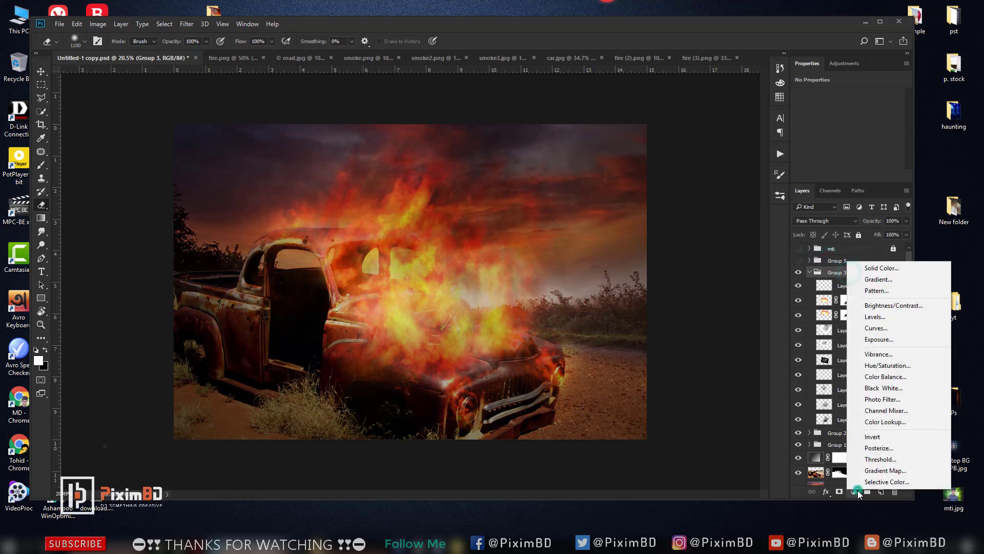
left_click(886, 421)
left_click(862, 96)
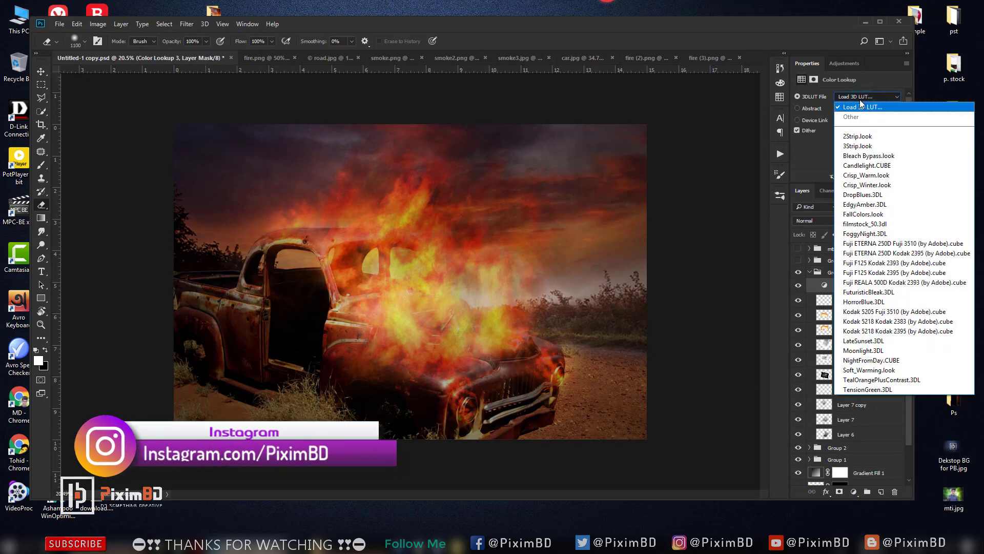
left_click(865, 233)
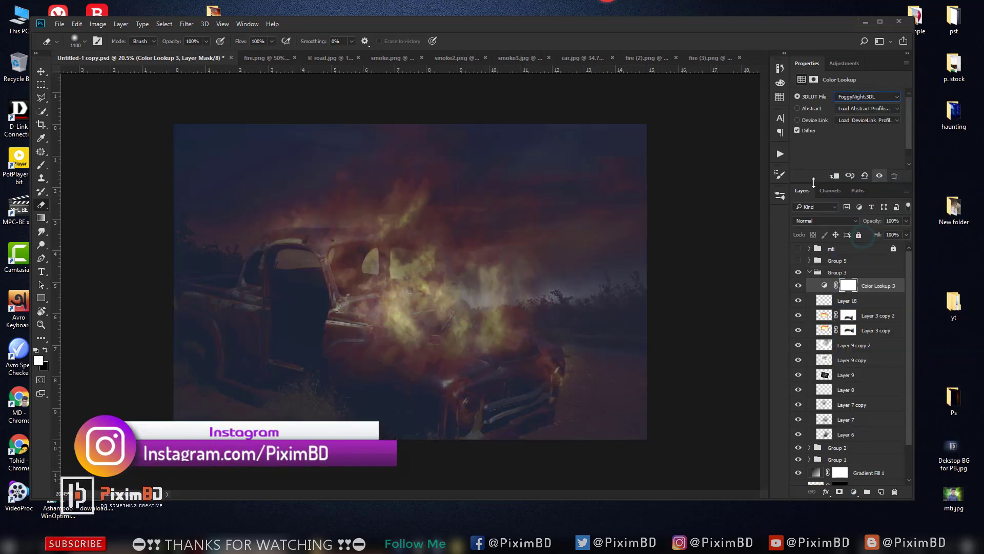
left_click(826, 220)
left_click(819, 324)
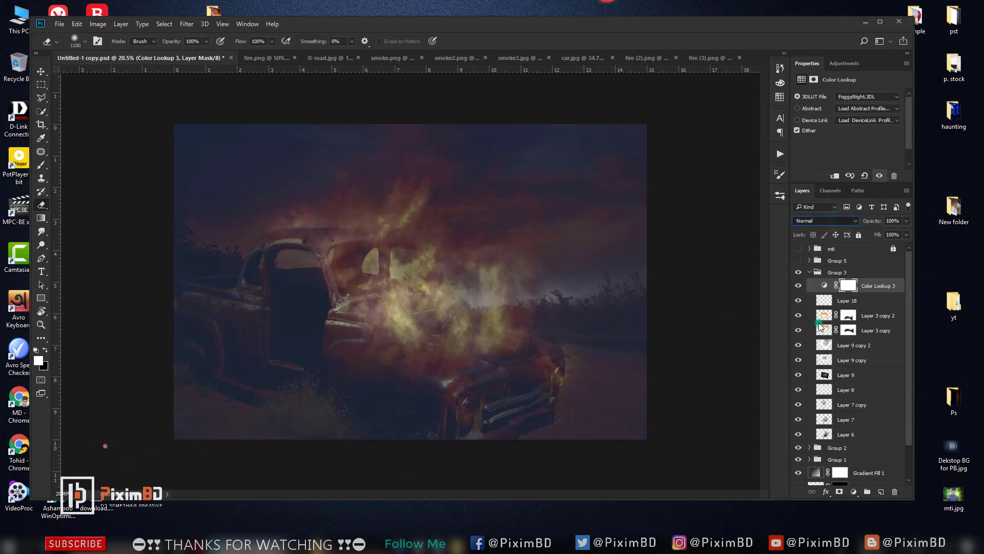
left_click_drag(863, 221, 871, 222)
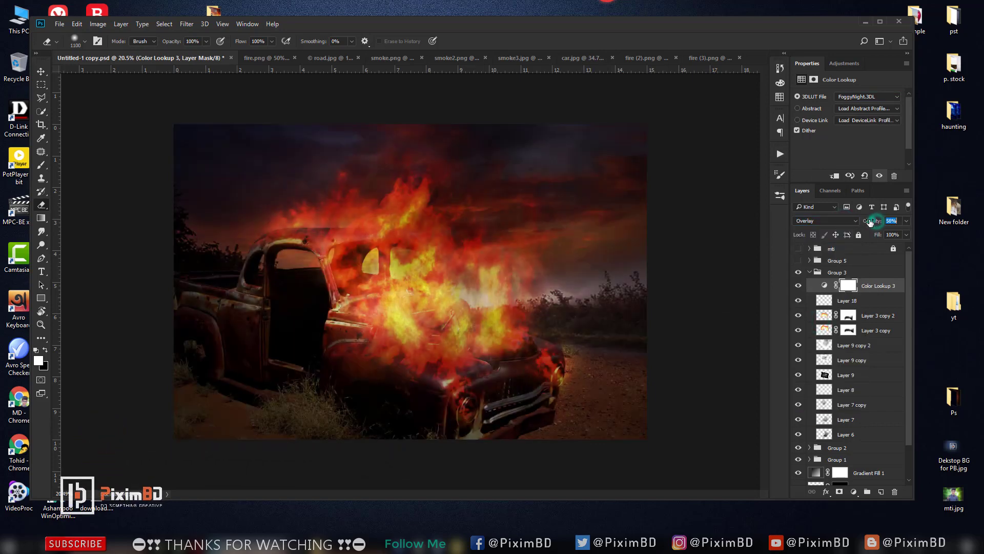
left_click(799, 288)
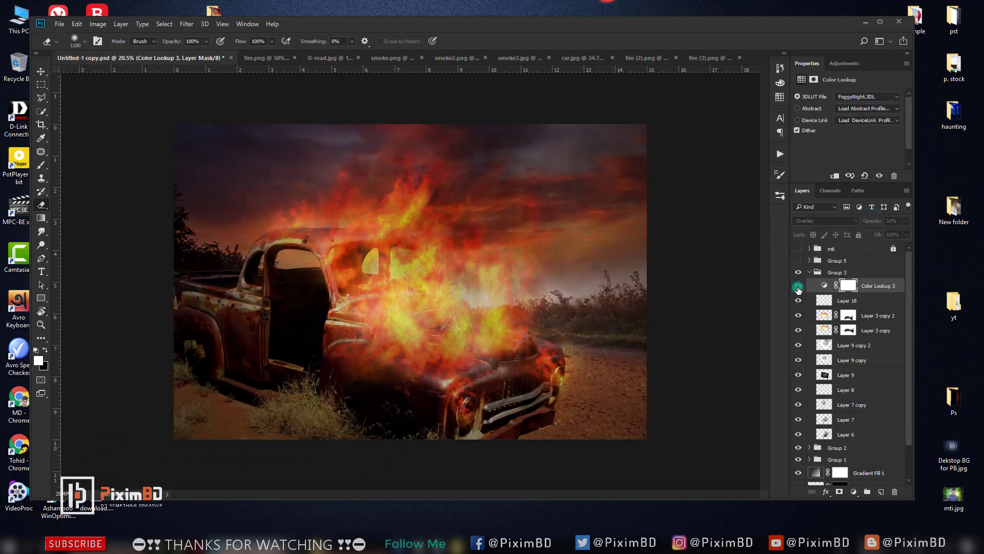
left_click(798, 287)
left_click(798, 288)
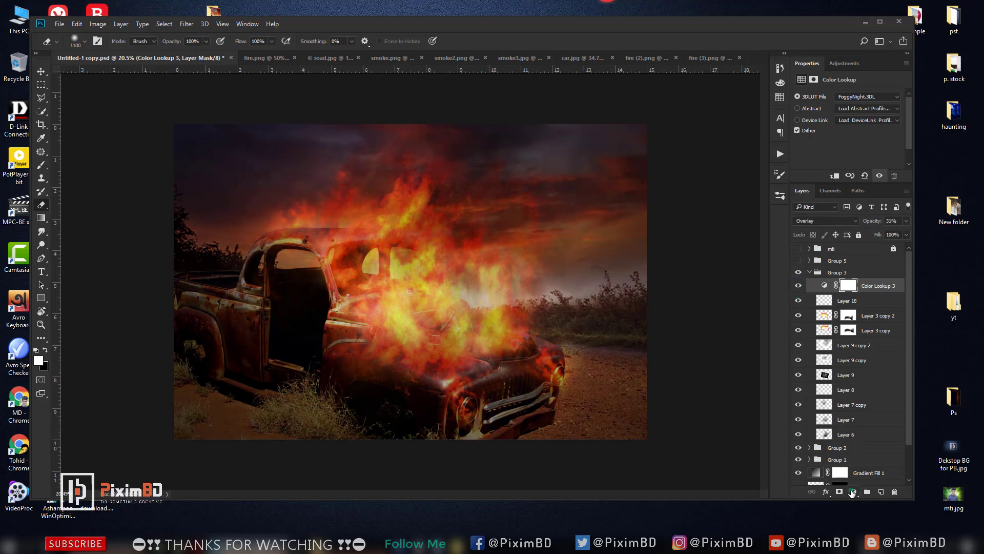
Add an orange Solid Color fill layer at 7% opacity.
left_click(853, 492)
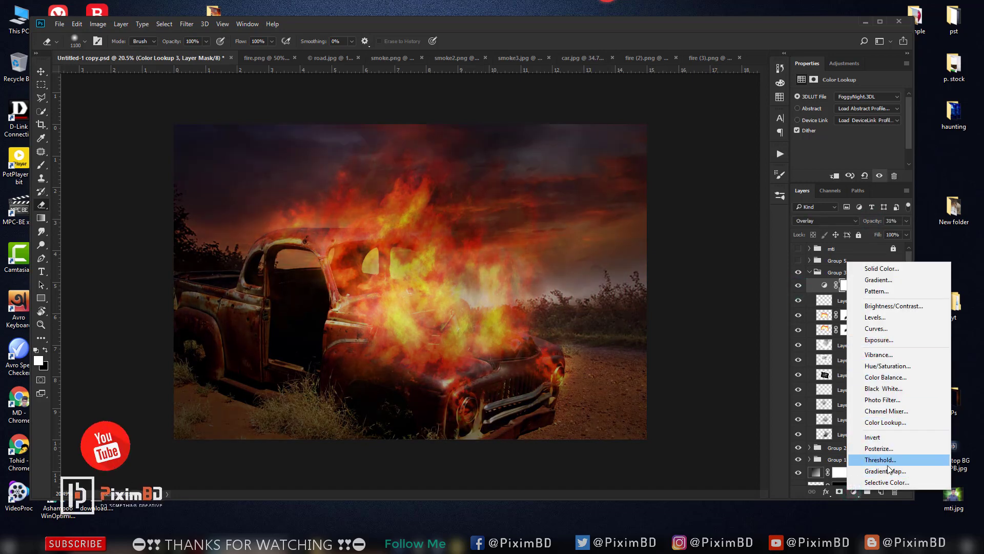
left_click(879, 268)
left_click_drag(743, 226, 796, 167)
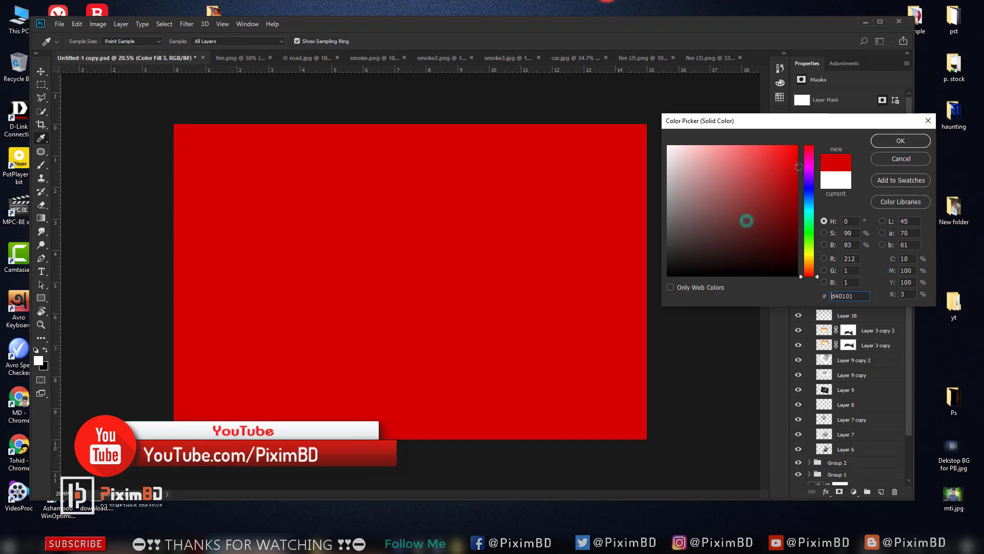
left_click_drag(815, 276, 816, 267)
left_click(901, 141)
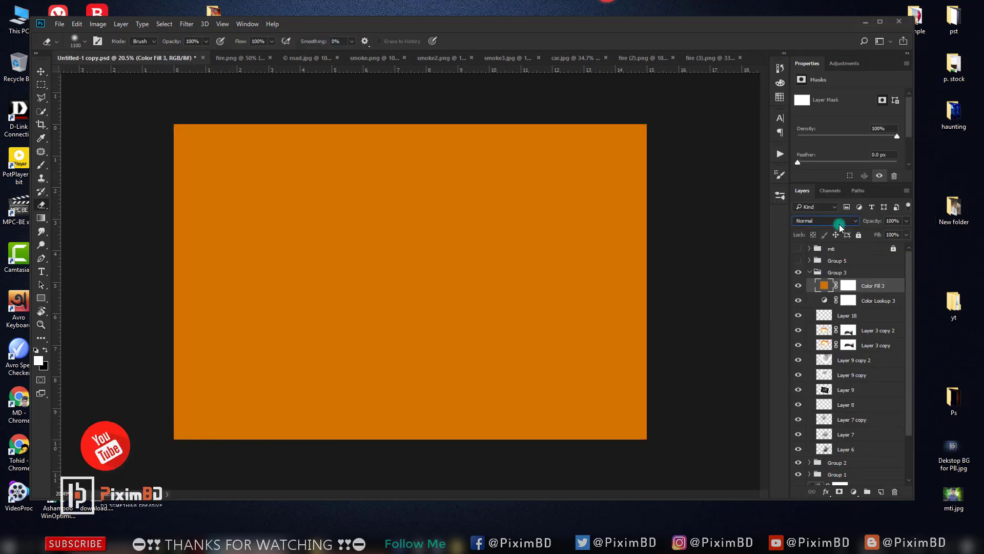
left_click_drag(872, 221, 873, 224)
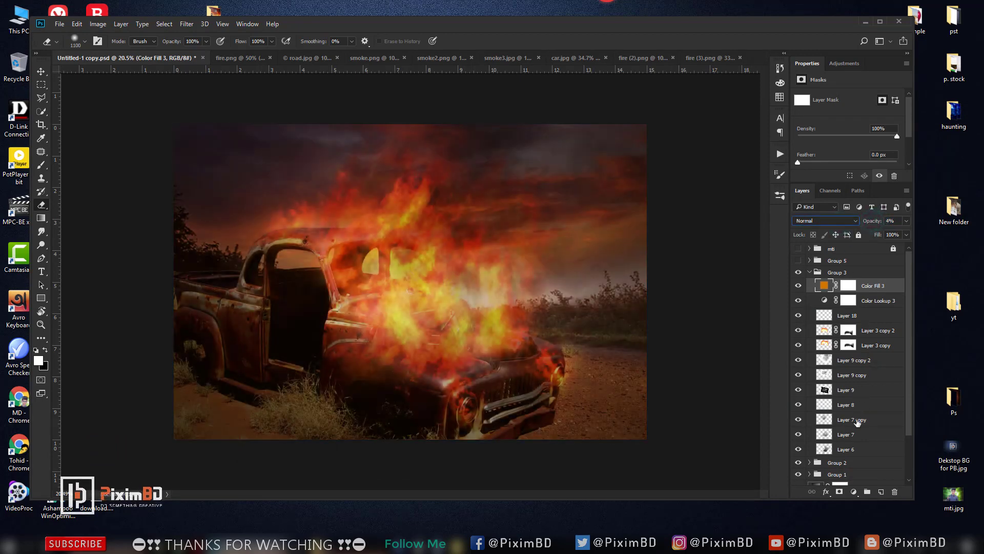
left_click_drag(873, 221, 875, 221)
Add a Kodak 5205 Fuji 3510 Color Lookup at about 10% opacity, then collapse Group 3.
left_click(854, 492)
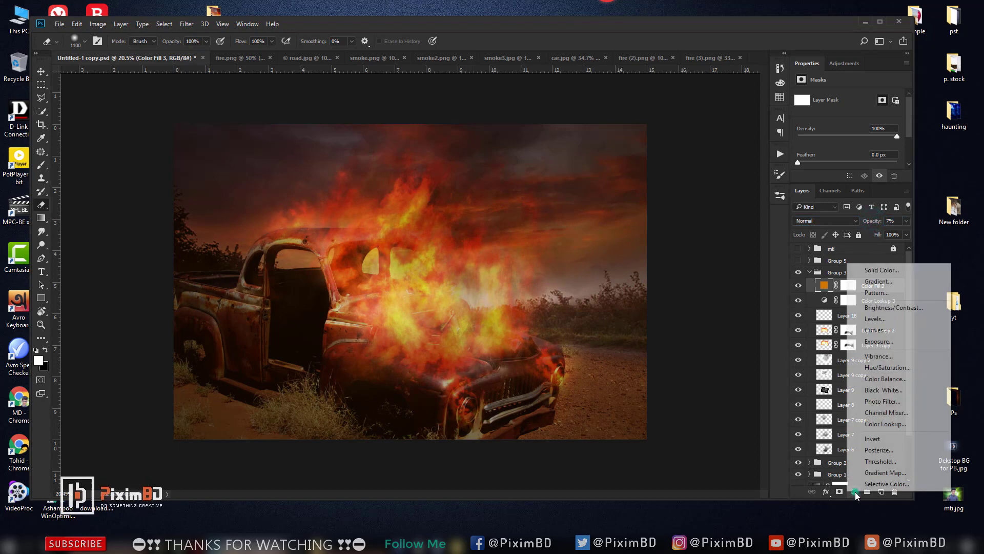
left_click(868, 427)
left_click(866, 96)
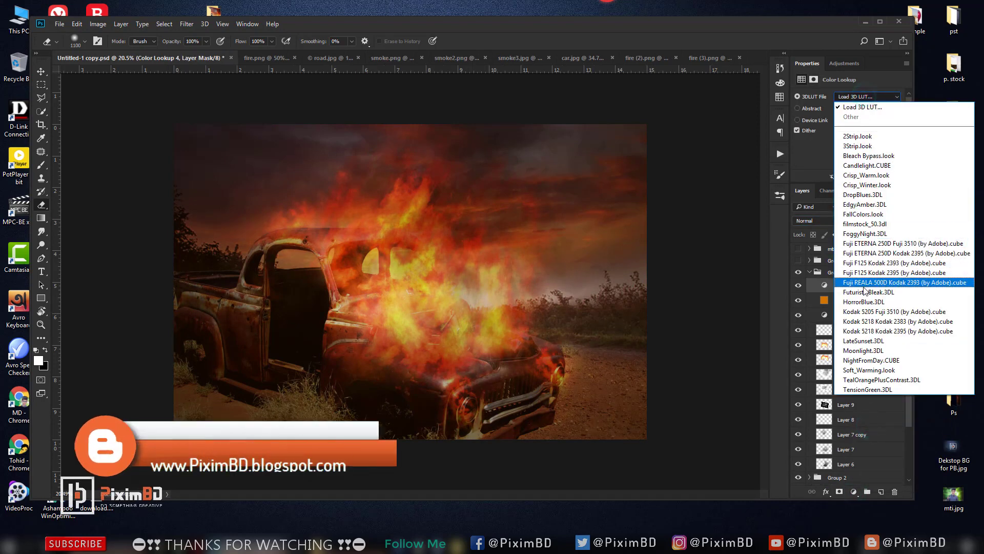
left_click(859, 283)
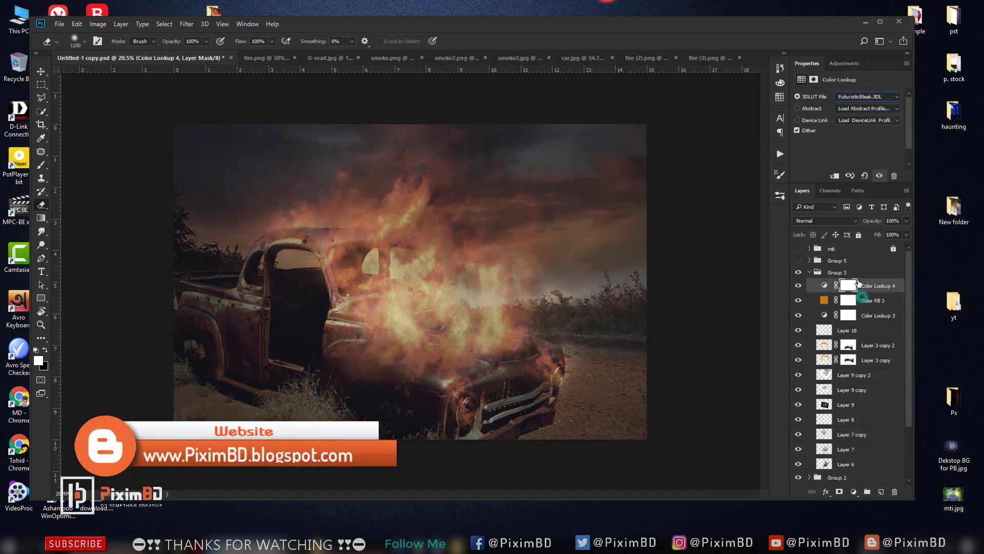
left_click(853, 96)
scroll(853, 96, "down", 1)
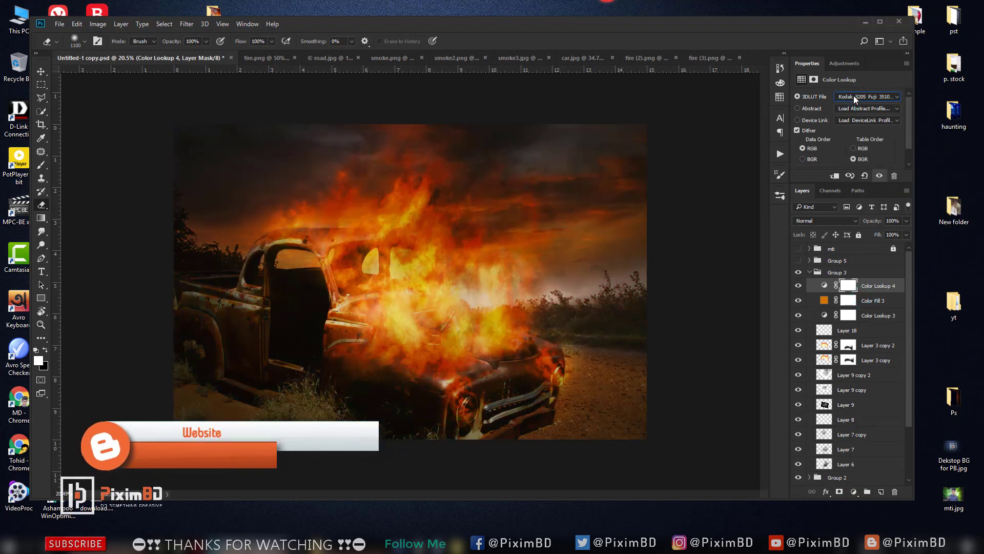
left_click_drag(843, 221, 868, 220)
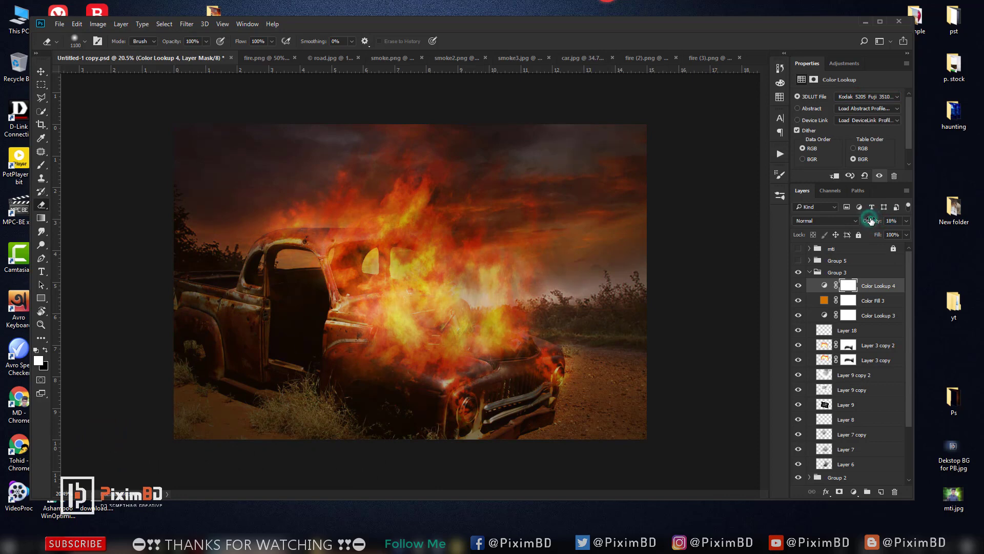
left_click(801, 286)
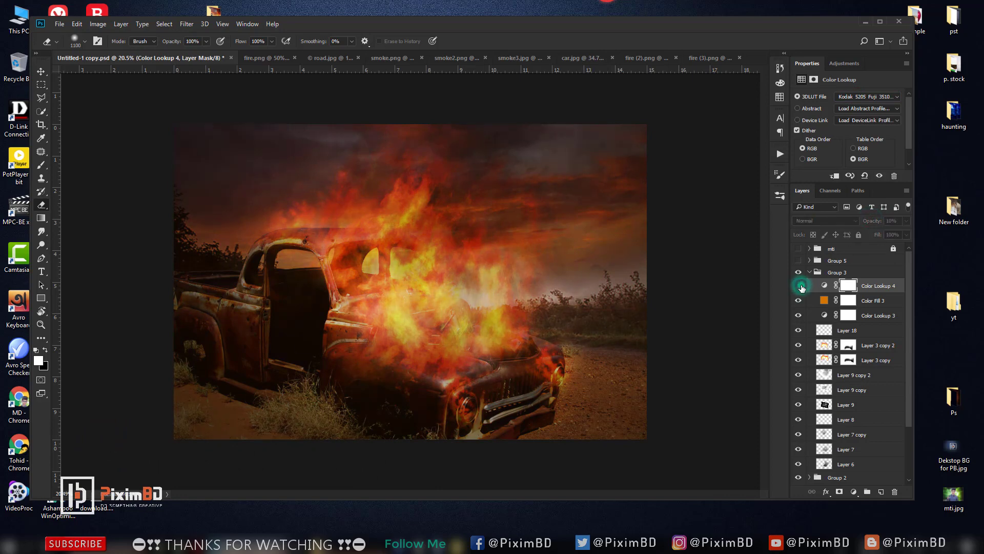
left_click(811, 272)
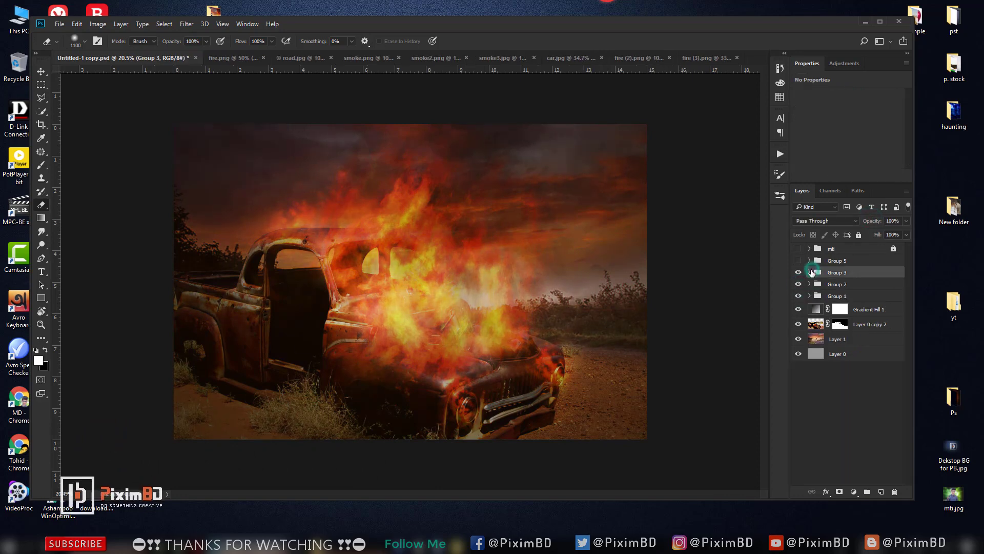
left_click(799, 272)
Show Group 5's extra fire glow and expand Group 3.
left_click(798, 261)
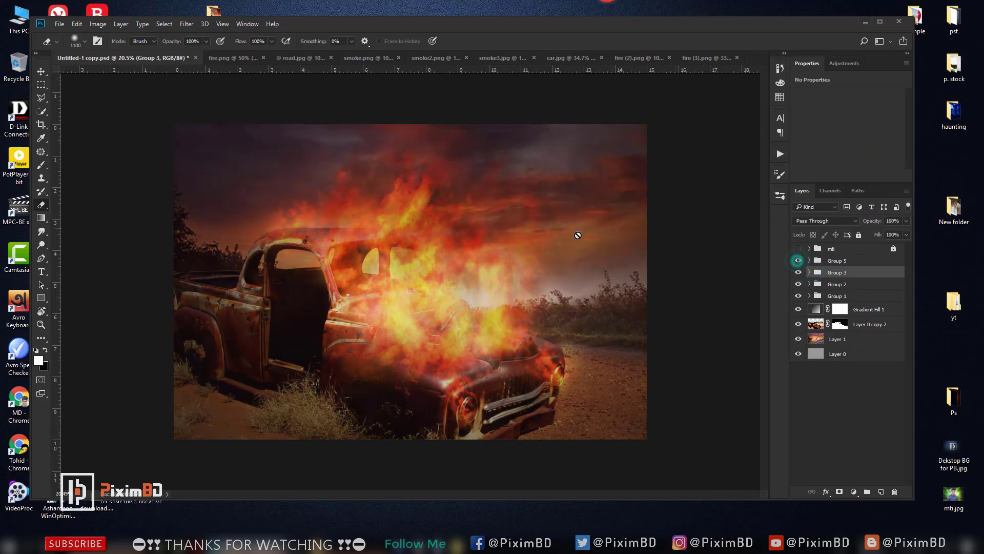
scroll(463, 273, "up", 1)
scroll(463, 273, "up", 1)
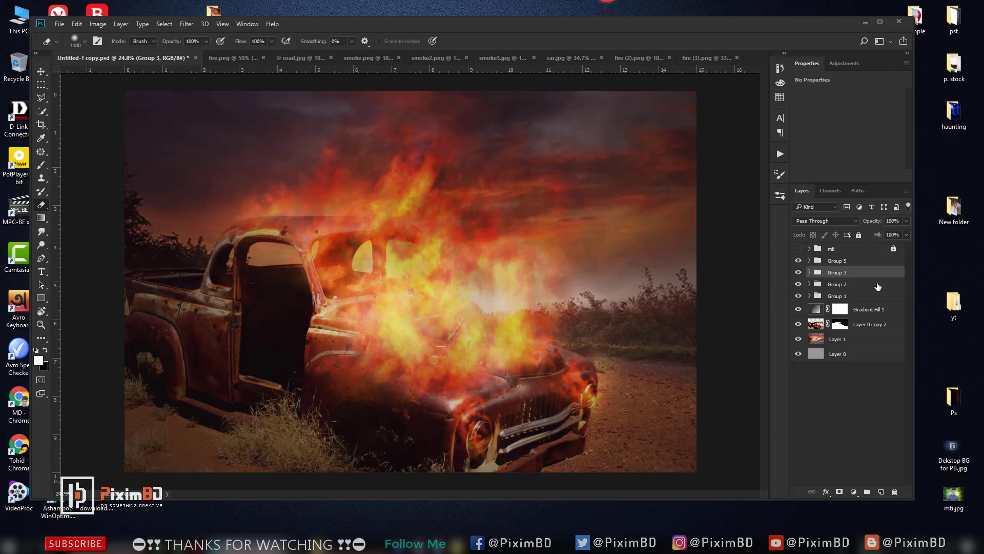
left_click(809, 272)
Expand Groups 2 and 1 and make Layer 15 visible.
scroll(823, 313, "down", 3)
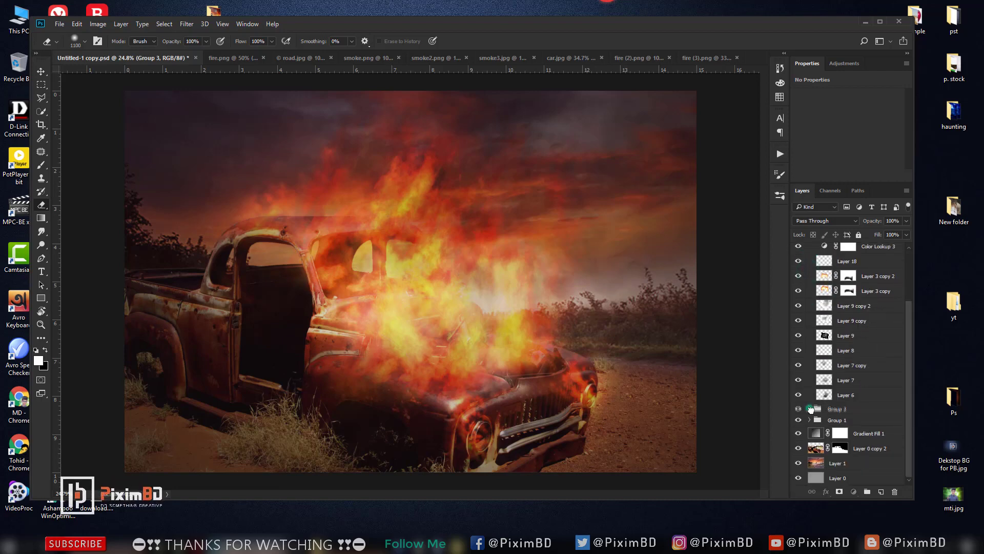
left_click(811, 409)
scroll(815, 416, "down", 1)
left_click(810, 432)
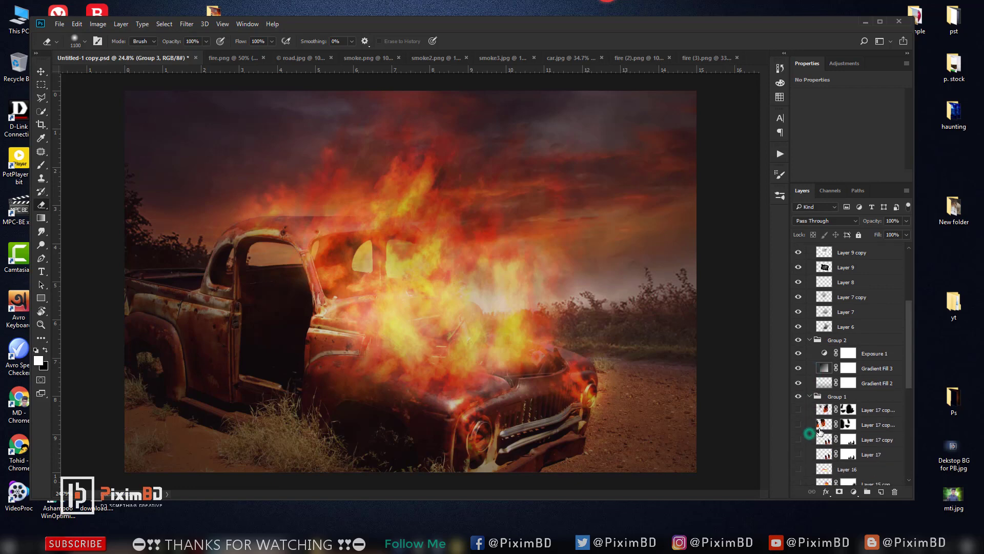
scroll(825, 413, "down", 5)
left_click(798, 375)
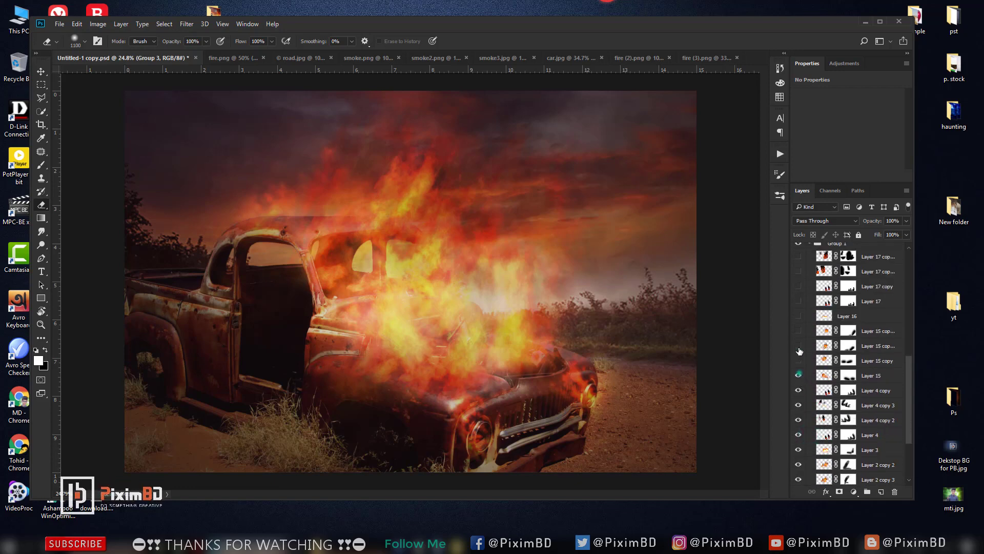
scroll(804, 287, "up", 2)
scroll(822, 366, "up", 5)
scroll(823, 366, "up", 5)
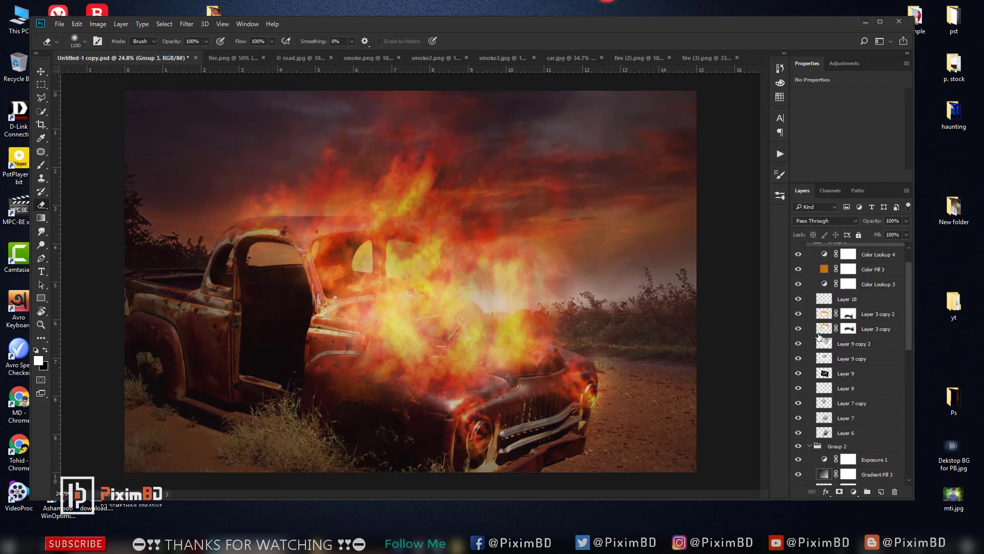
scroll(816, 332, "up", 5)
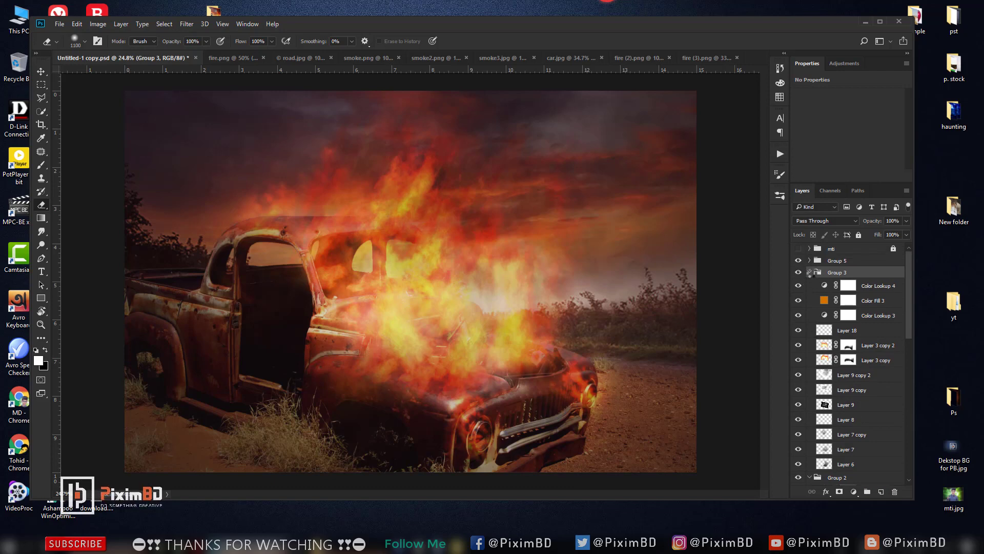
Stamp all visible layers into merged Layer 19 above Group 5 and review the stack beneath.
key("ctrl+shift+alt+e")
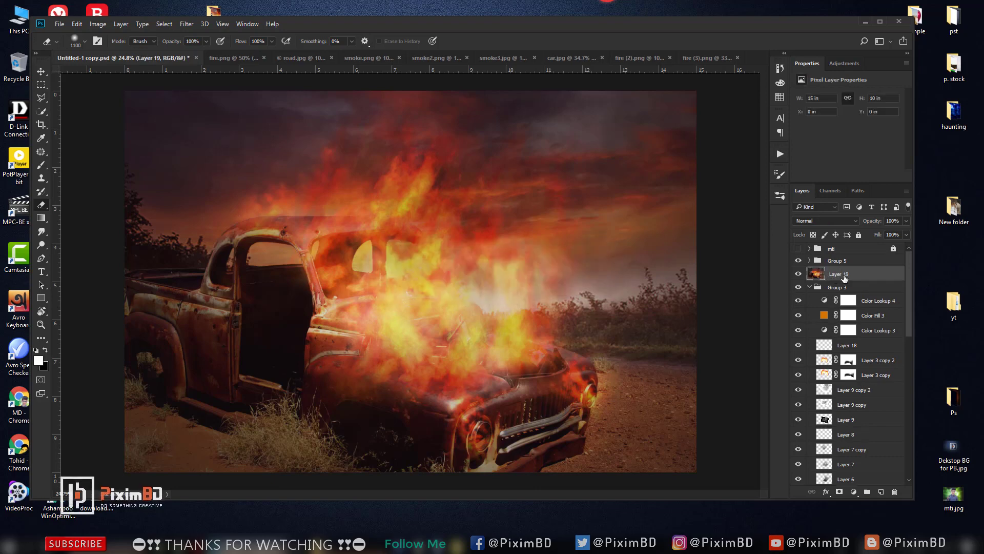
left_click(844, 262)
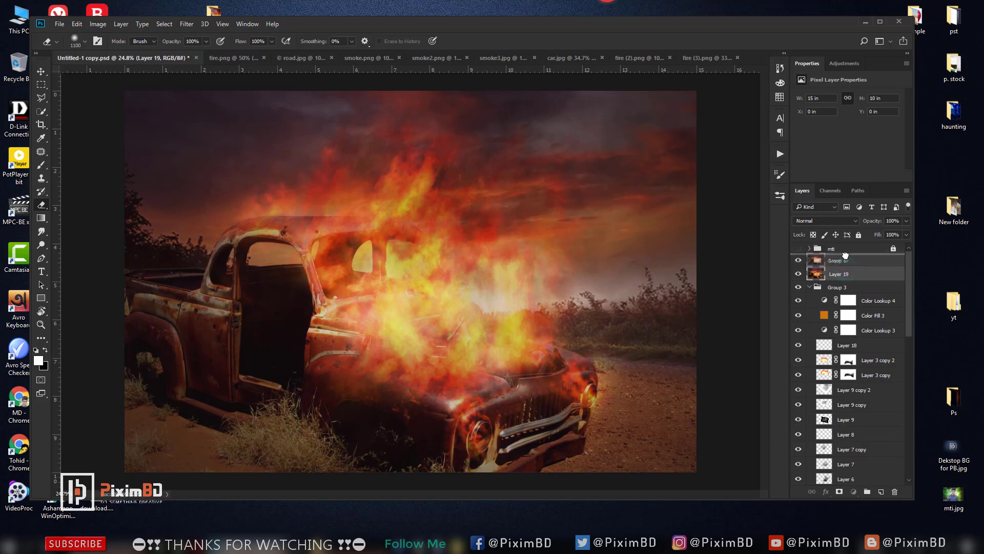
left_click_drag(847, 268, 824, 263)
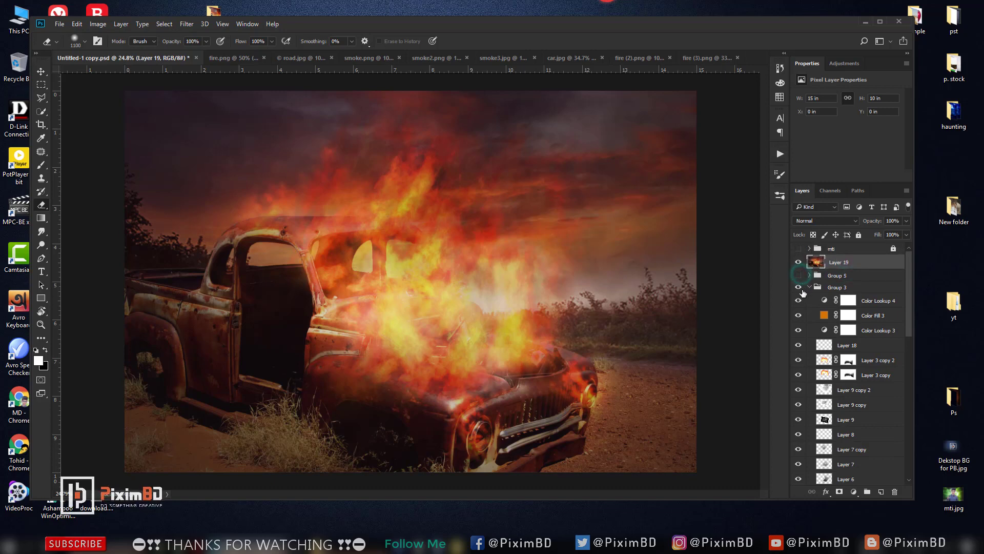
scroll(800, 334, "down", 5)
scroll(803, 375, "down", 5)
scroll(805, 415, "down", 5)
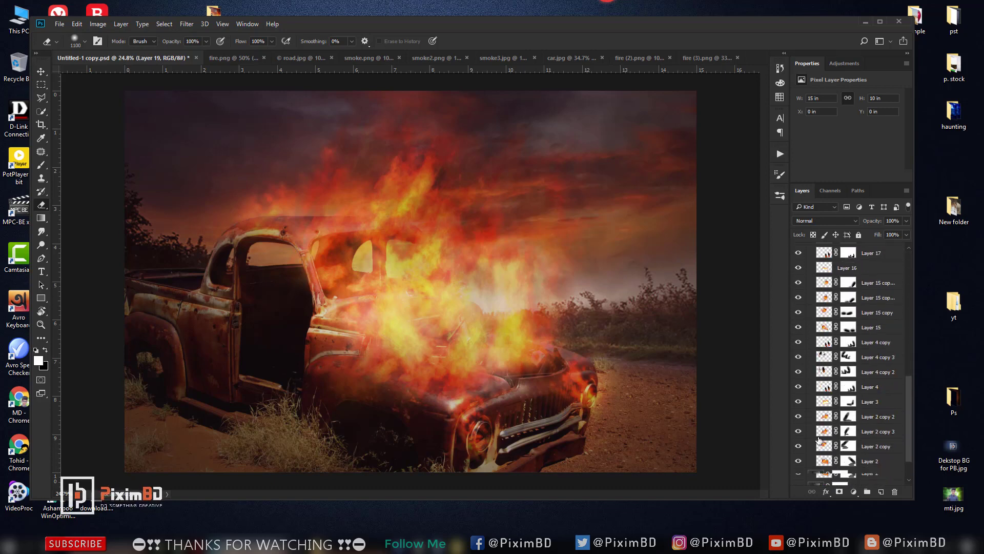
scroll(807, 451, "down", 5)
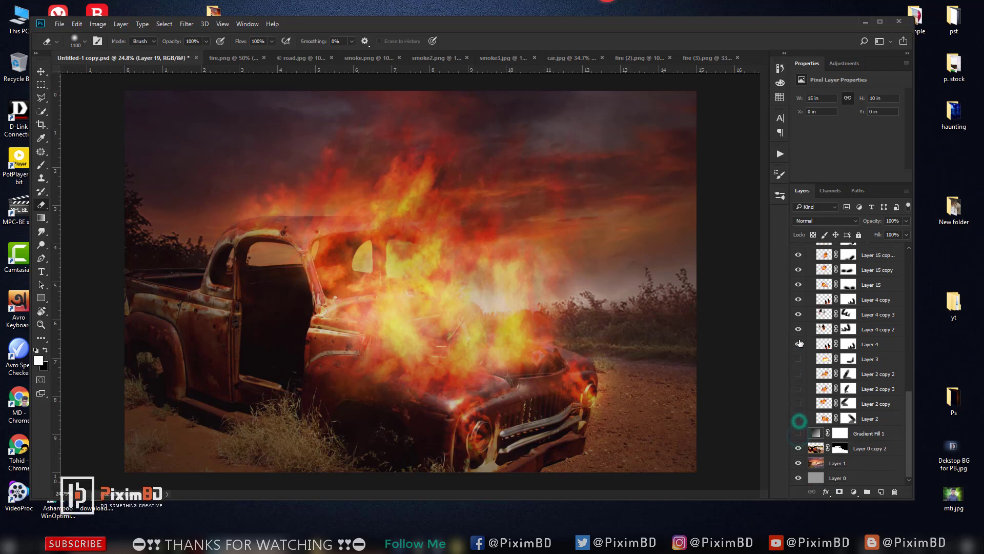
scroll(798, 304, "up", 3)
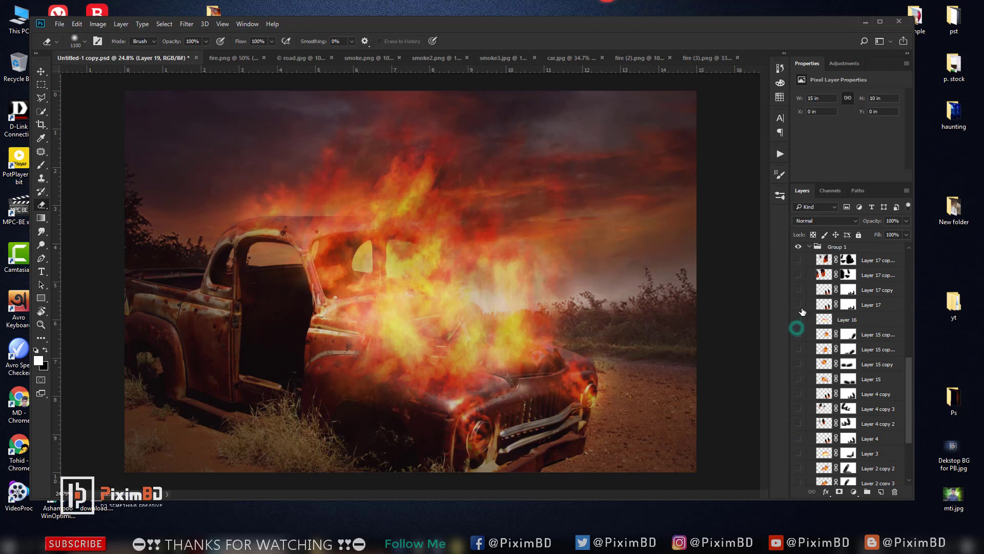
scroll(798, 325, "up", 3)
scroll(798, 287, "up", 2)
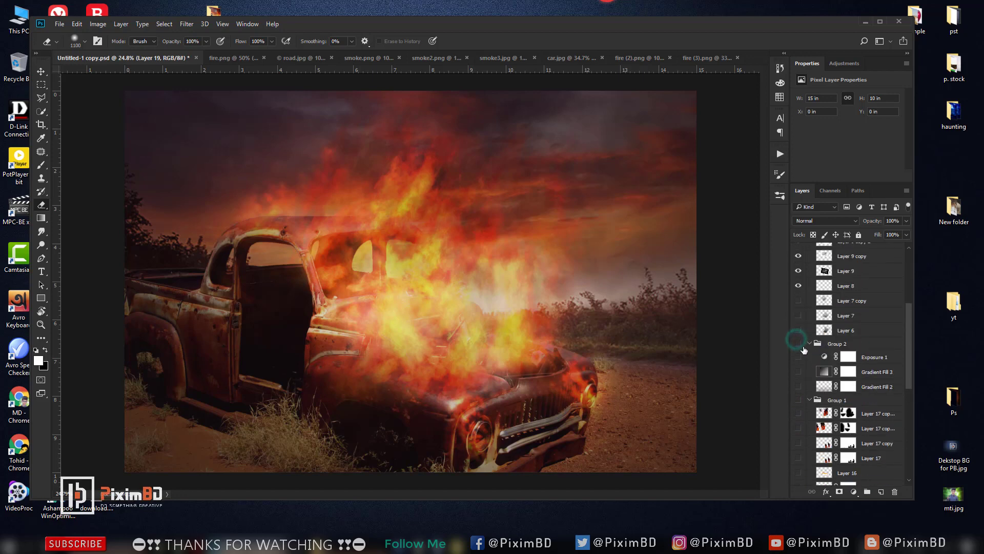
scroll(800, 340, "up", 1)
scroll(799, 266, "up", 3)
scroll(799, 266, "up", 3)
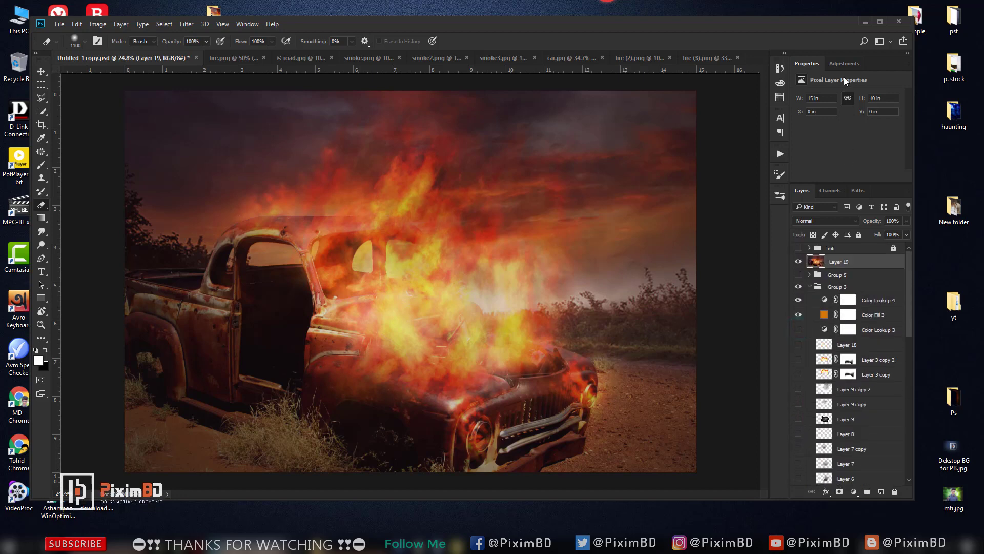
left_click(841, 61)
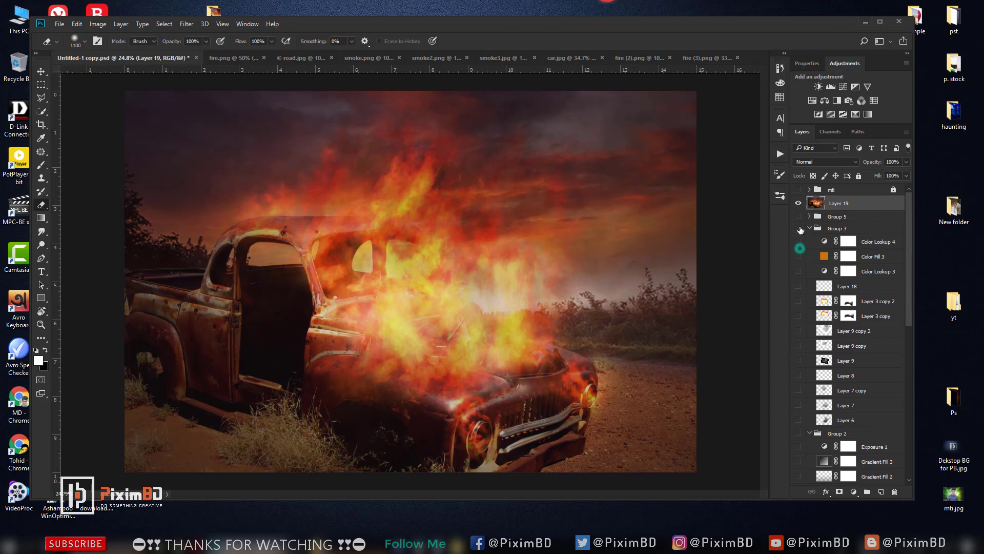
left_click(800, 204)
left_click(799, 204)
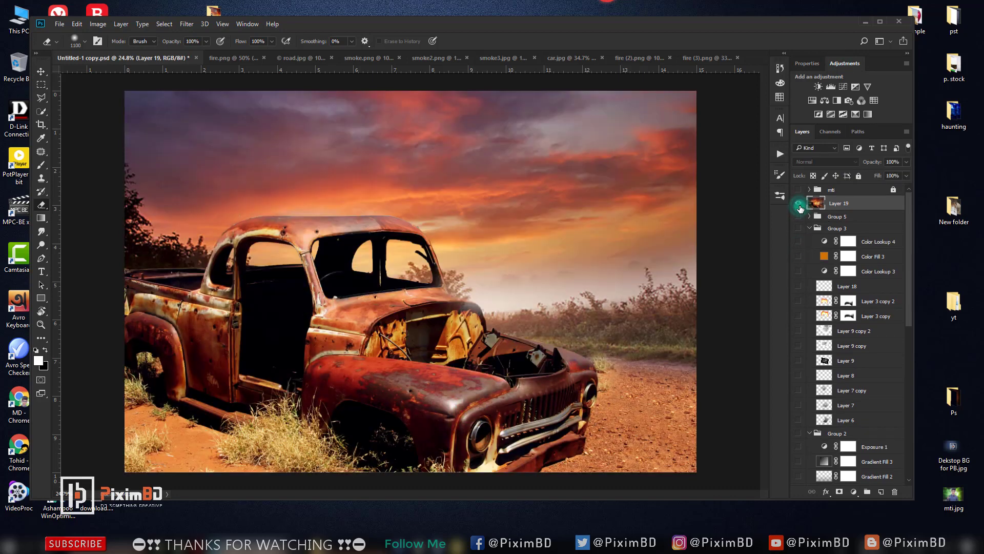
left_click(799, 205)
left_click(800, 204)
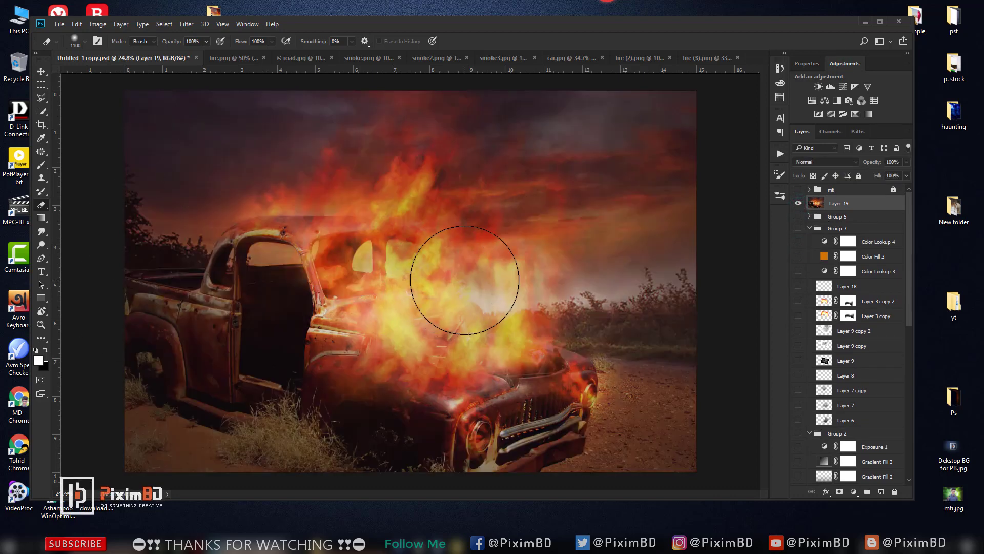
scroll(464, 280, "down", 2)
scroll(465, 280, "up", 1)
scroll(822, 223, "down", 3)
scroll(831, 308, "down", 5)
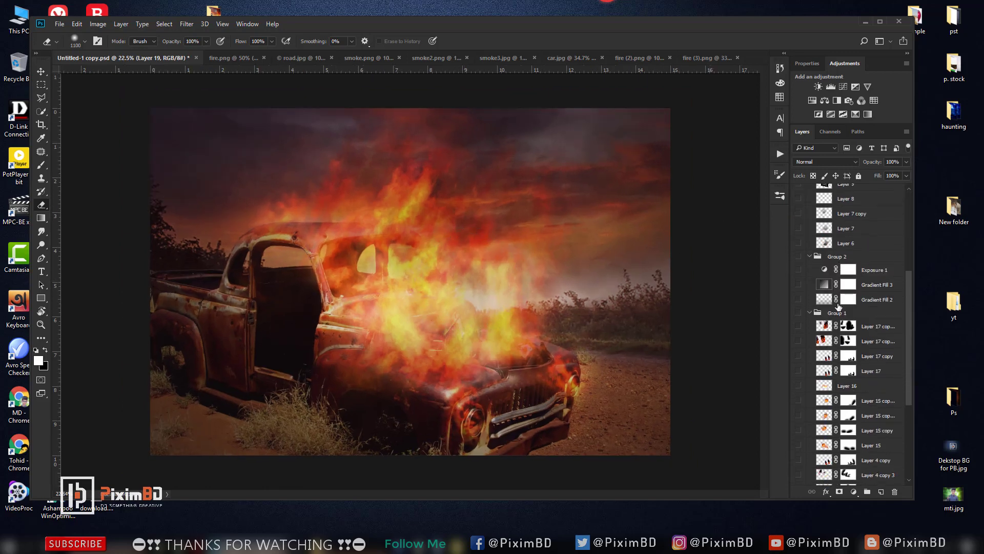
scroll(839, 381, "down", 5)
scroll(839, 380, "down", 1)
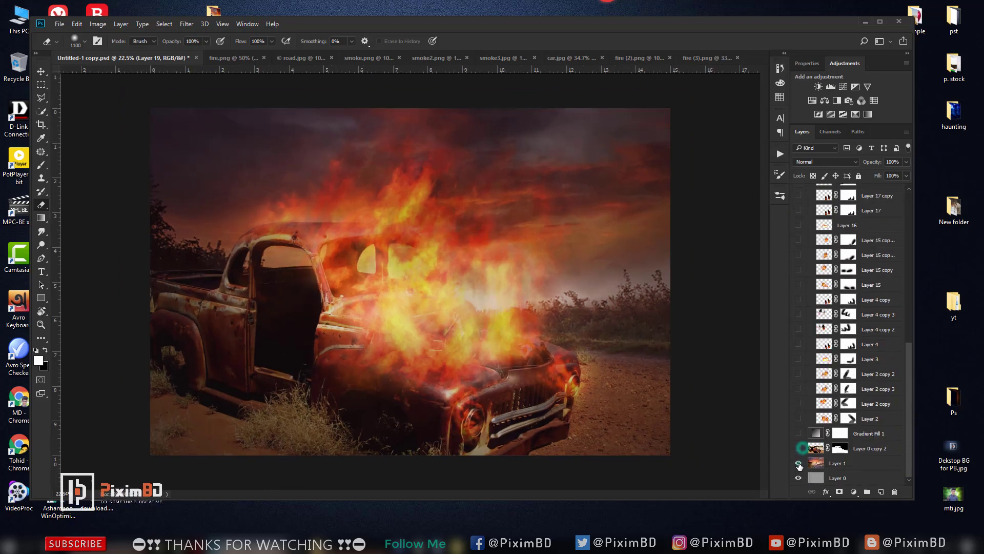
scroll(820, 451, "up", 5)
scroll(856, 303, "up", 5)
scroll(856, 303, "up", 8)
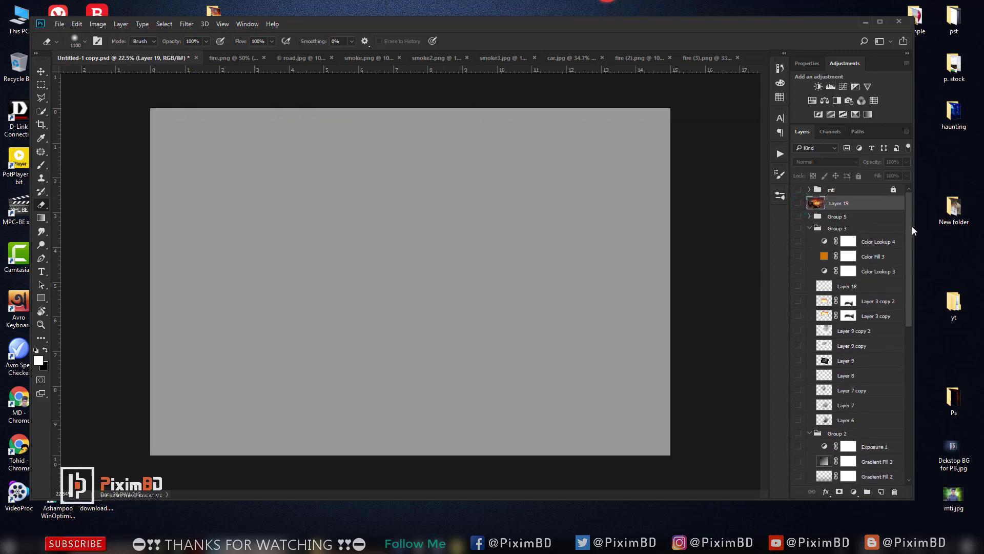
left_click_drag(909, 224, 923, 445)
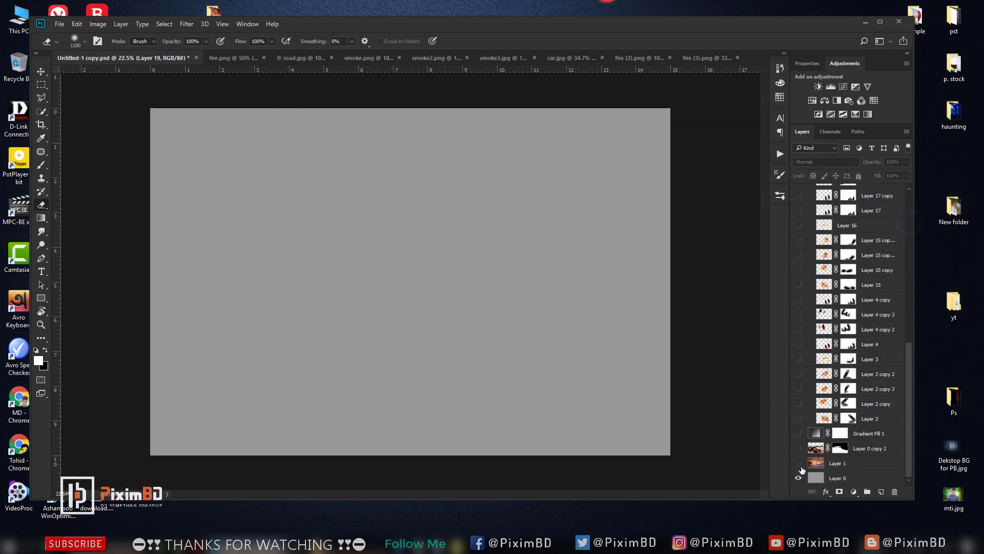
left_click(799, 463)
left_click(799, 449)
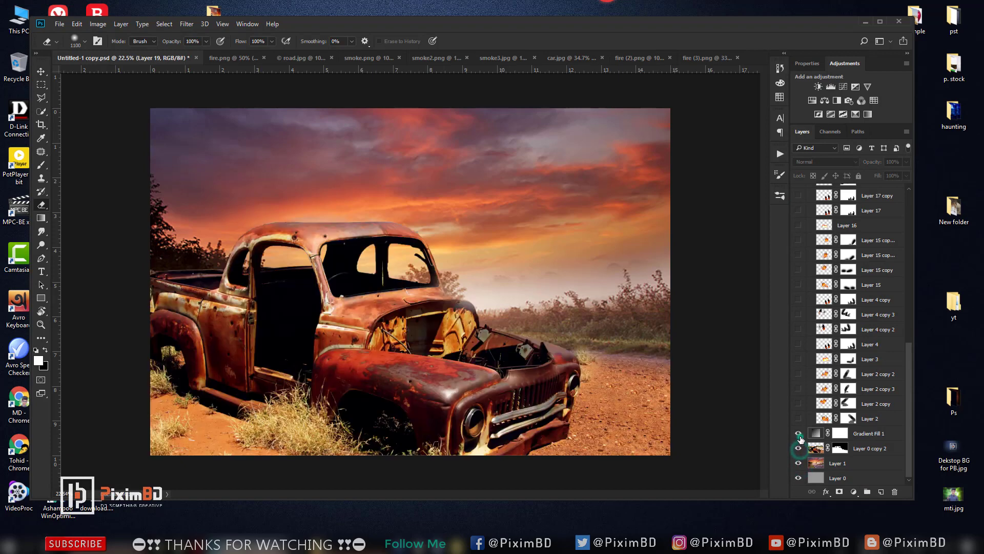
left_click(799, 434)
left_click(800, 419)
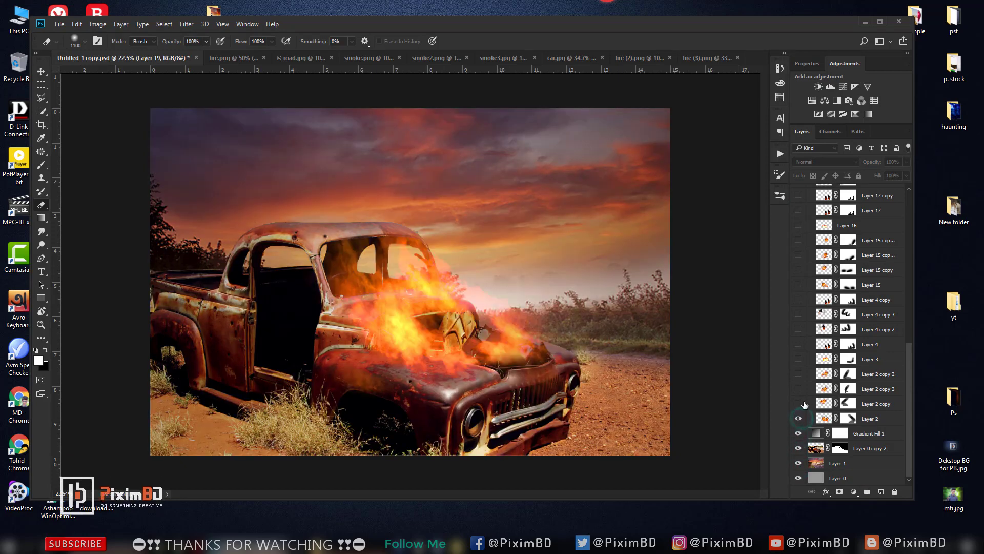
left_click(799, 404)
left_click(800, 389)
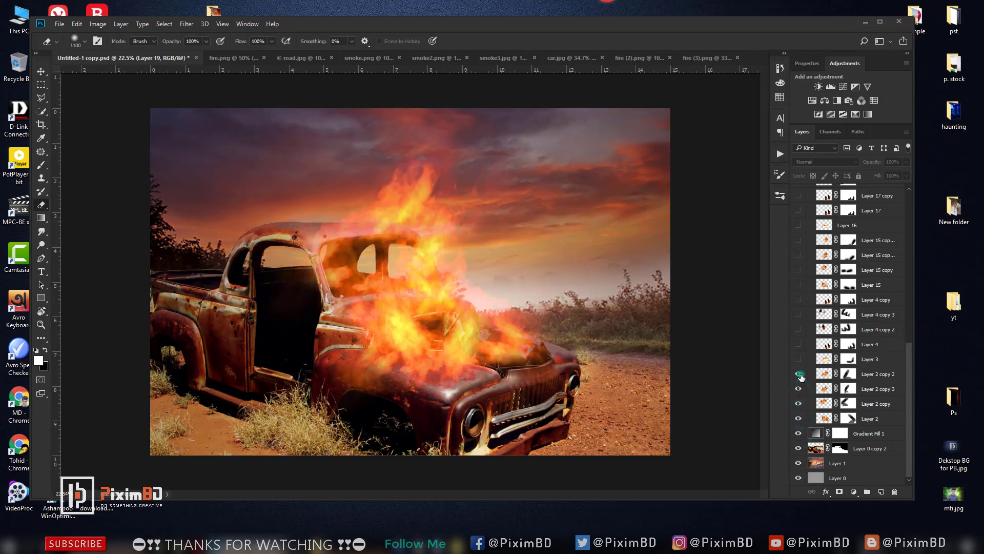
left_click(799, 360)
left_click(798, 344)
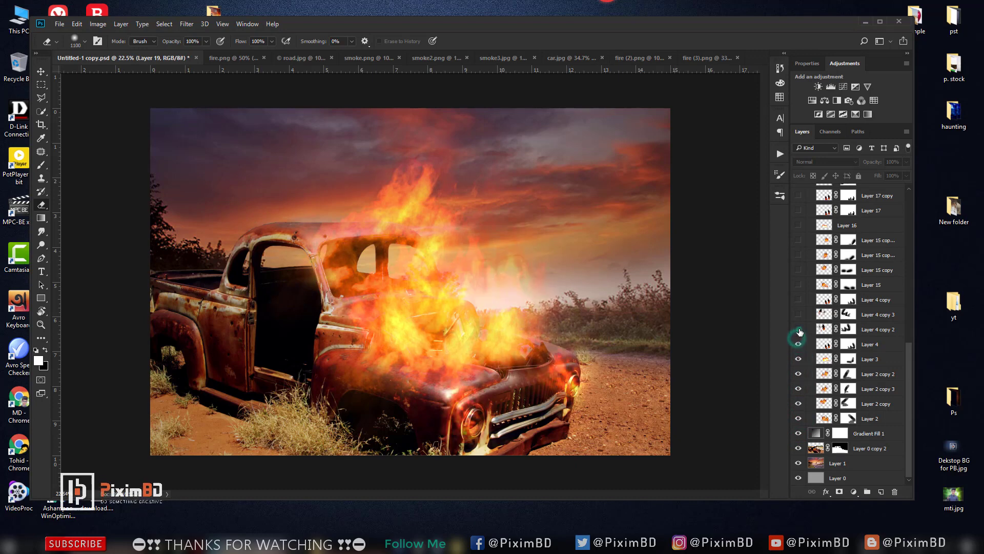
left_click(798, 314)
scroll(799, 287, "up", 3)
left_click(799, 269)
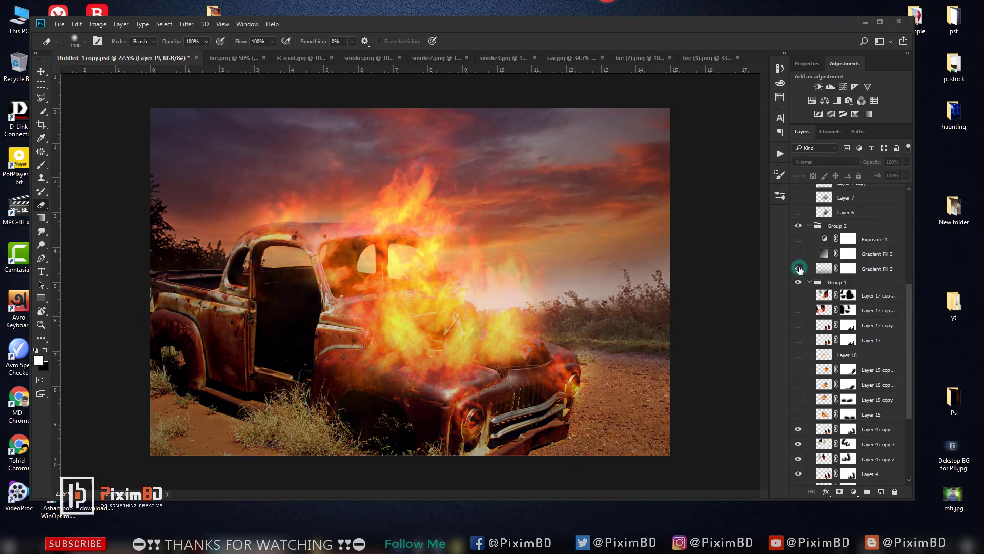
left_click(798, 253)
scroll(798, 283, "up", 2)
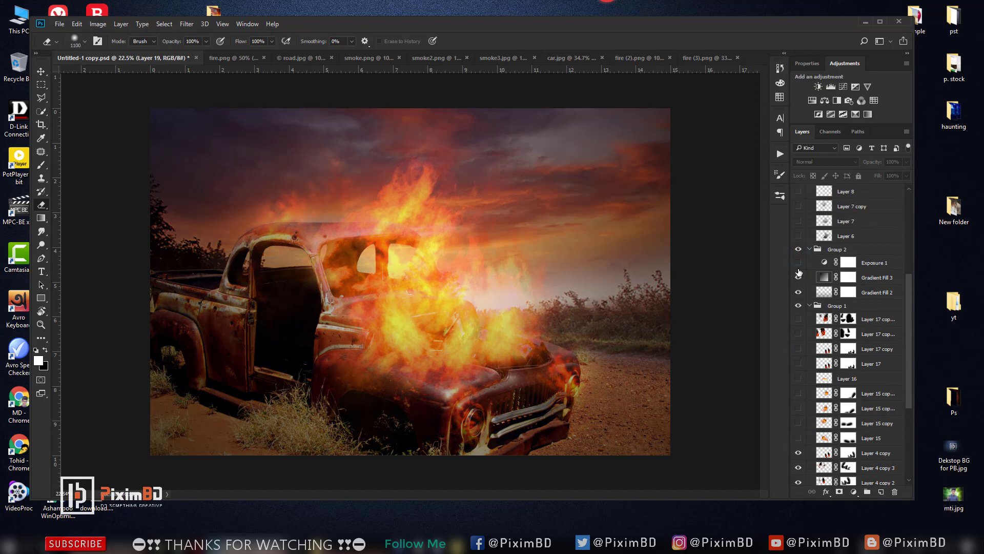
scroll(799, 263, "up", 2)
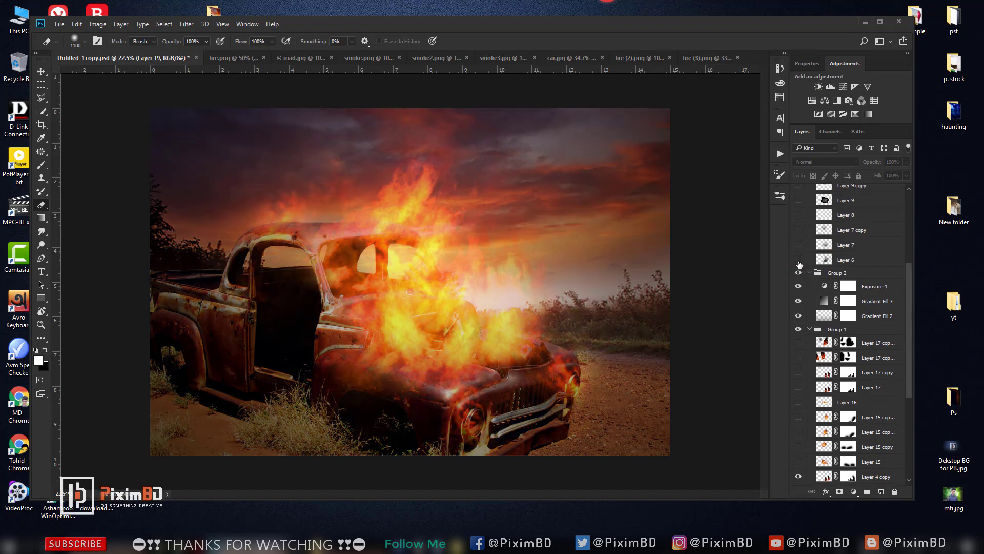
left_click(798, 260)
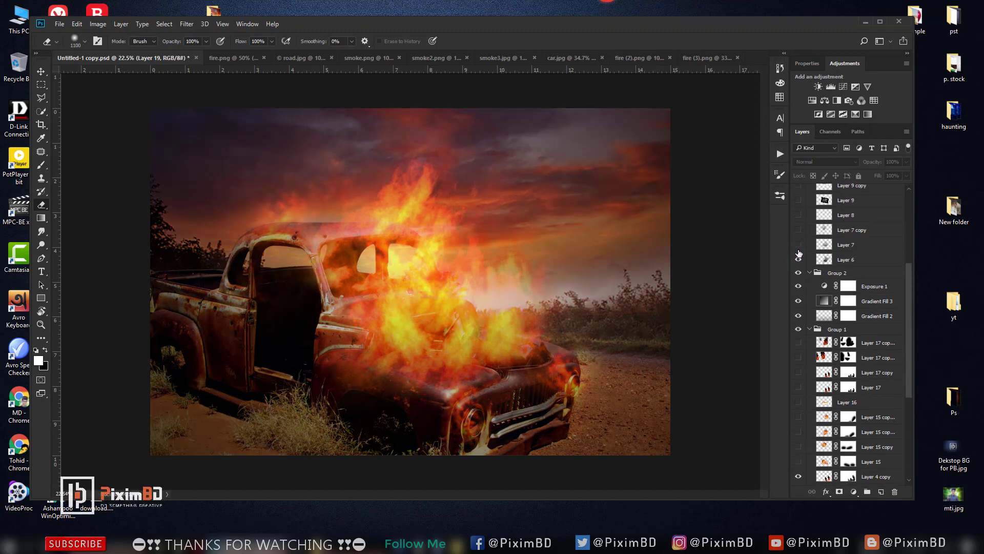
left_click(798, 245)
scroll(798, 251, "up", 2)
left_click(799, 240)
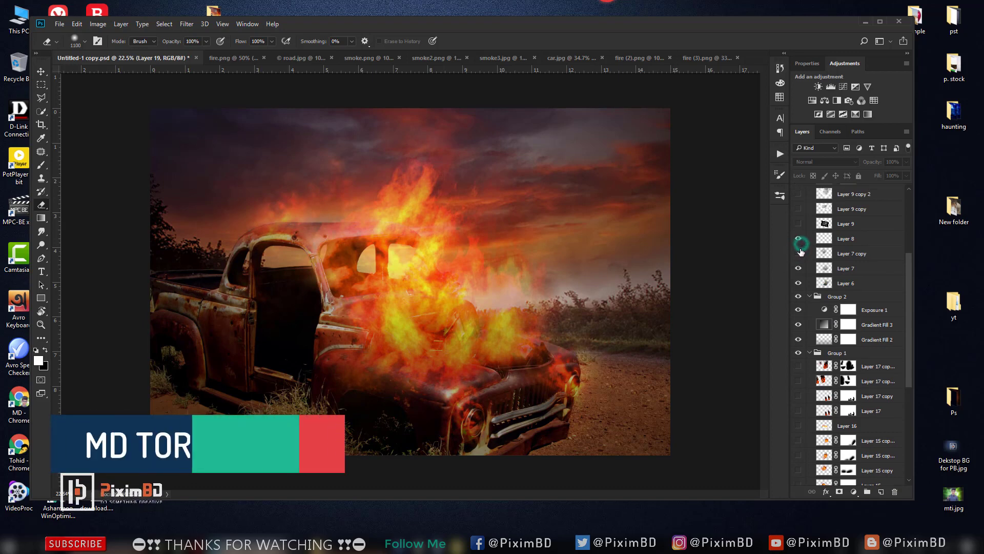
left_click(798, 224)
scroll(798, 226, "up", 2)
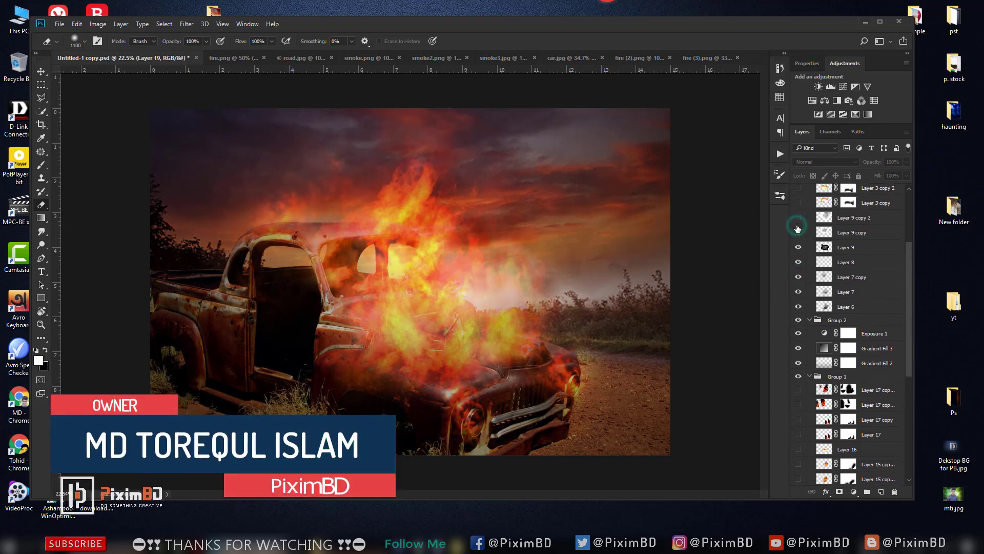
left_click(798, 232)
scroll(800, 231, "up", 2)
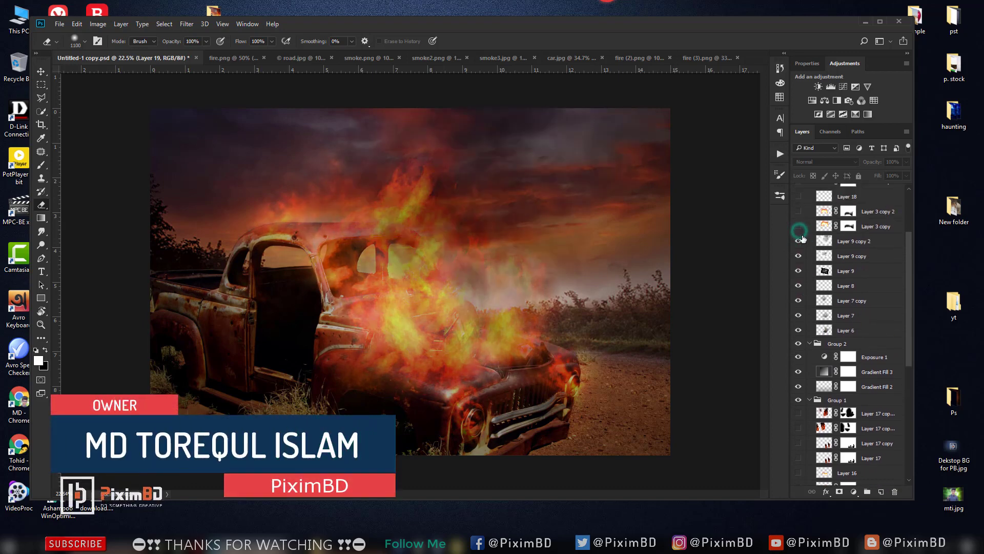
left_click(800, 225)
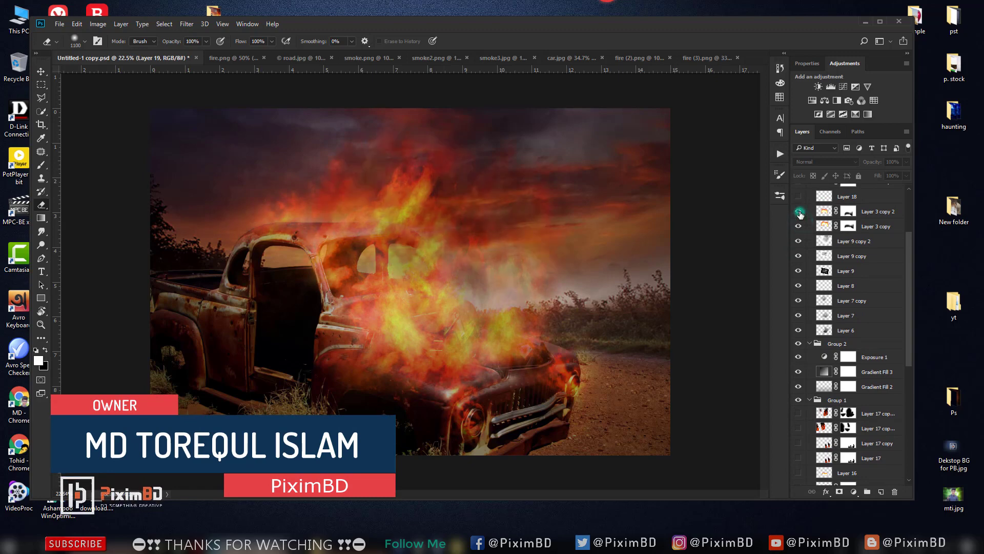
left_click(799, 211)
scroll(800, 213, "up", 2)
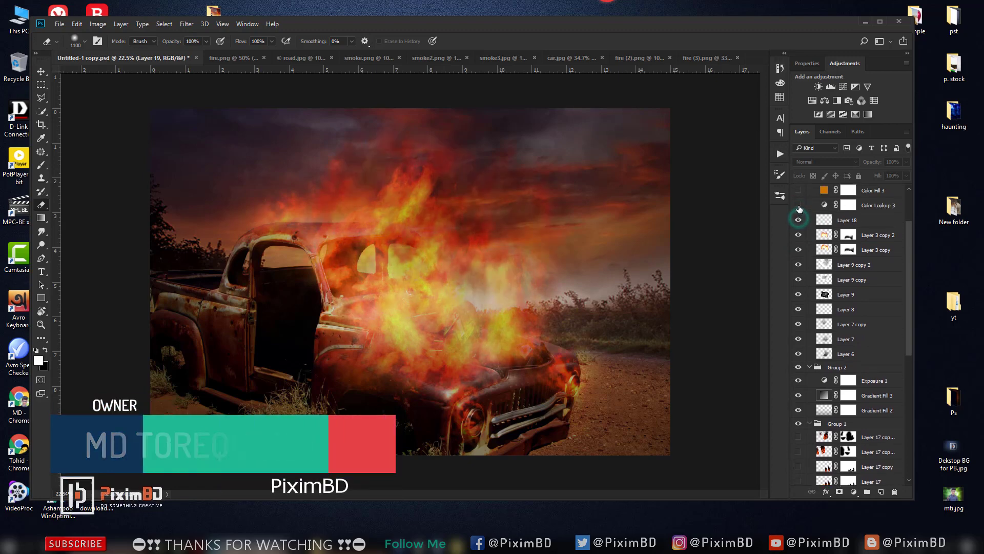
left_click(799, 206)
scroll(799, 208, "up", 2)
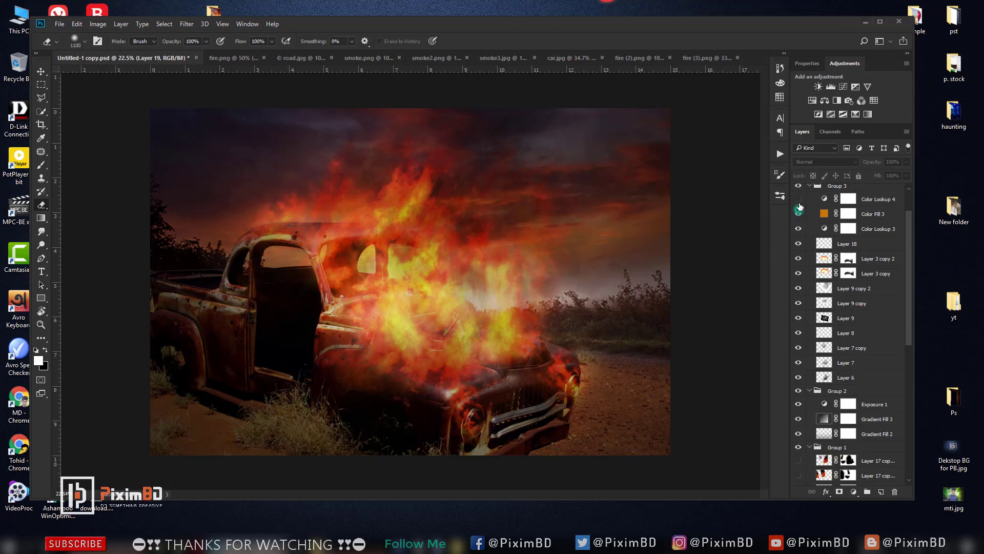
left_click(798, 212)
scroll(802, 221, "up", 3)
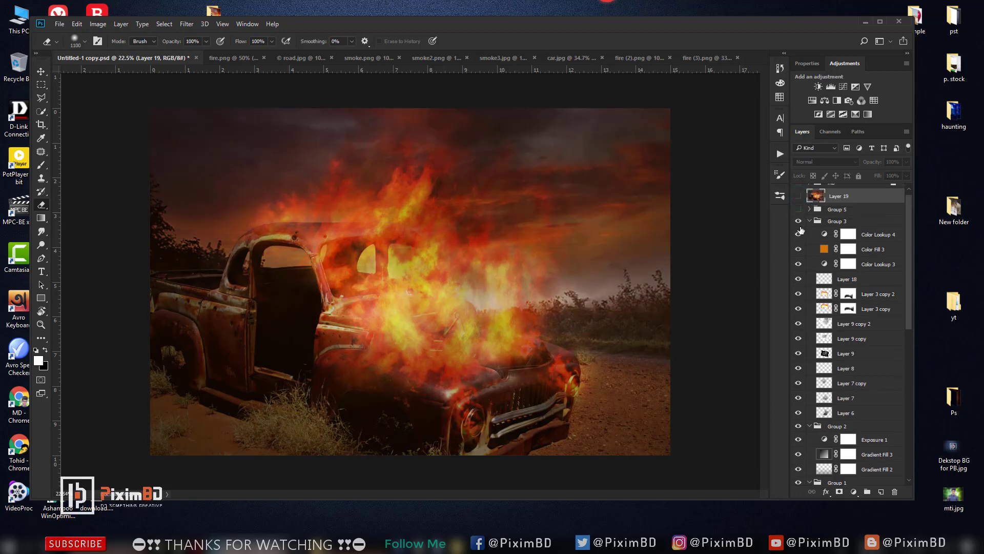
left_click(799, 196)
scroll(800, 205, "up", 1)
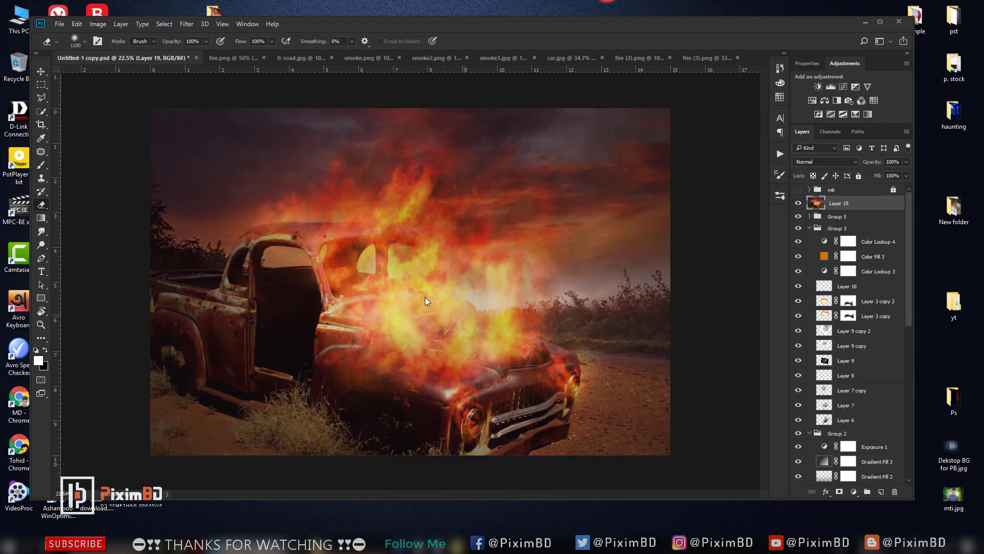
Save the burning-truck composite as a JPEG at maximum quality 12.
key("ctrl+shift+s")
left_click(203, 253)
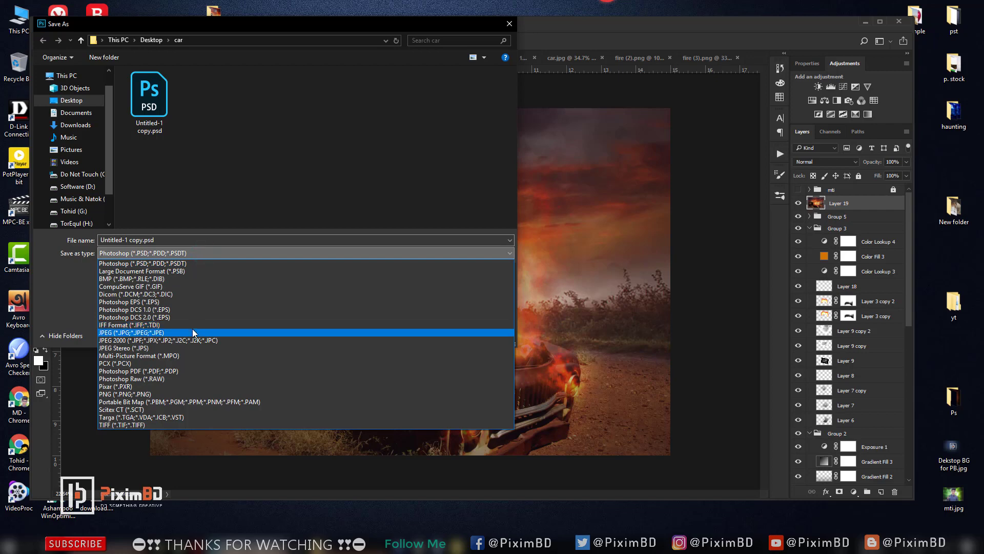
left_click(195, 332)
left_click(431, 331)
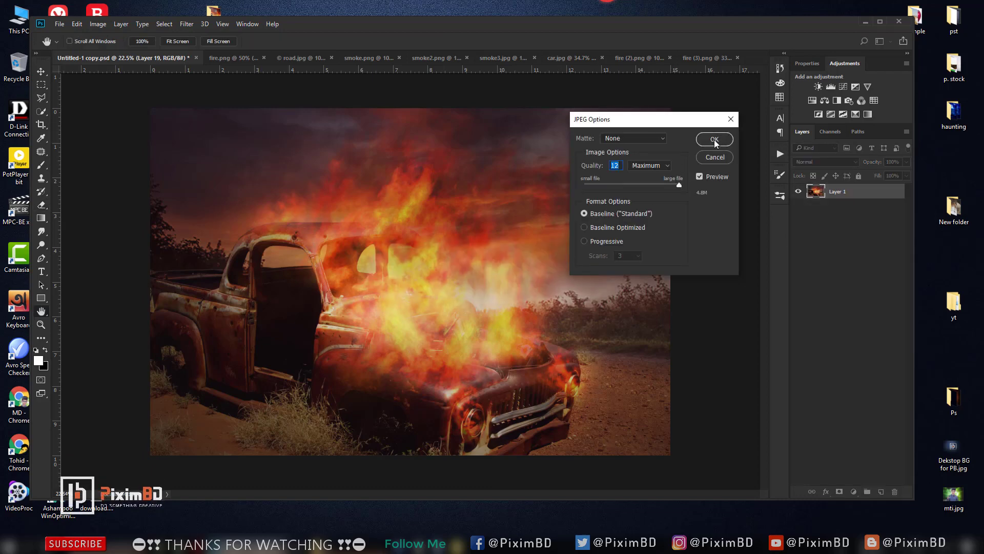
left_click(715, 139)
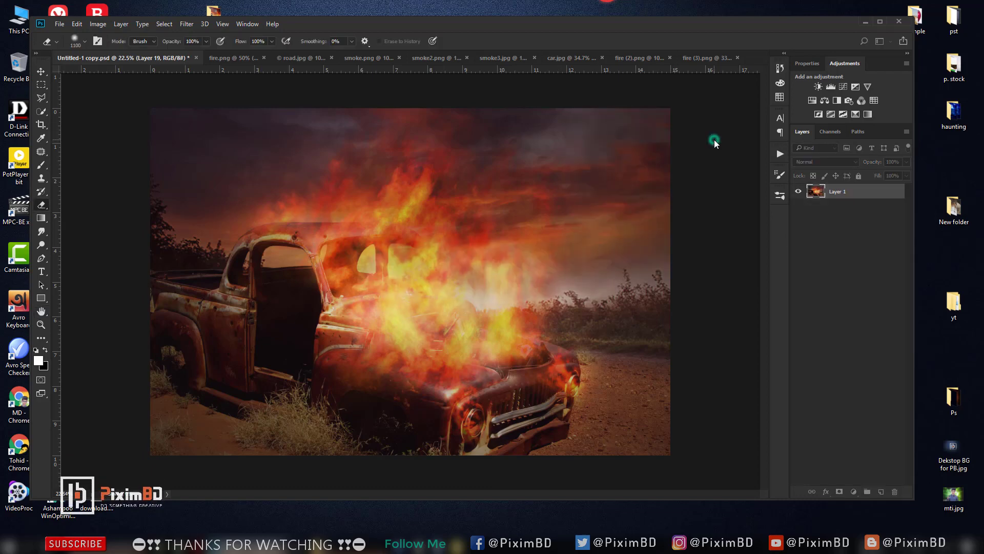
Minimize Photoshop and refresh the Windows desktop twice from its right-click menu.
left_click(866, 21)
right_click(648, 69)
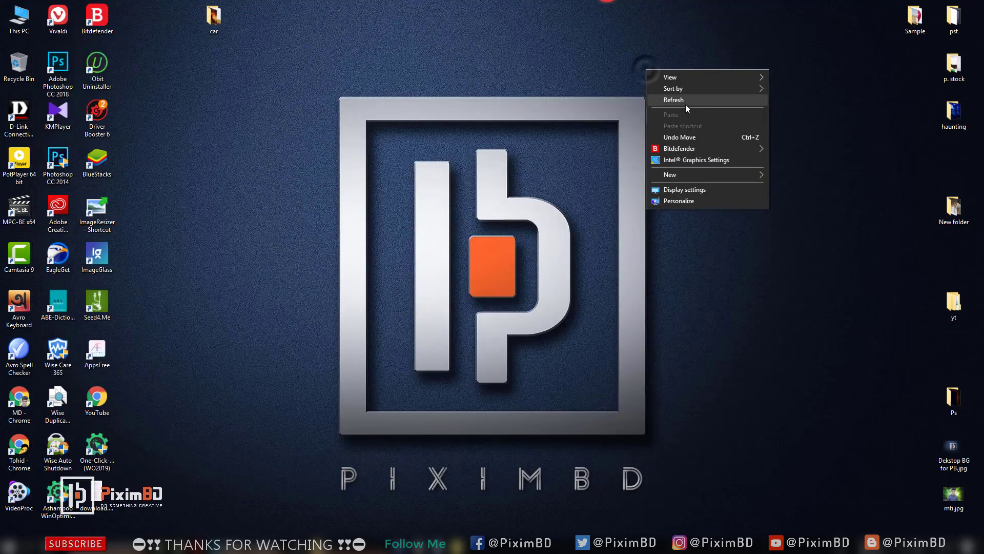
left_click(685, 101)
right_click(684, 97)
left_click(700, 125)
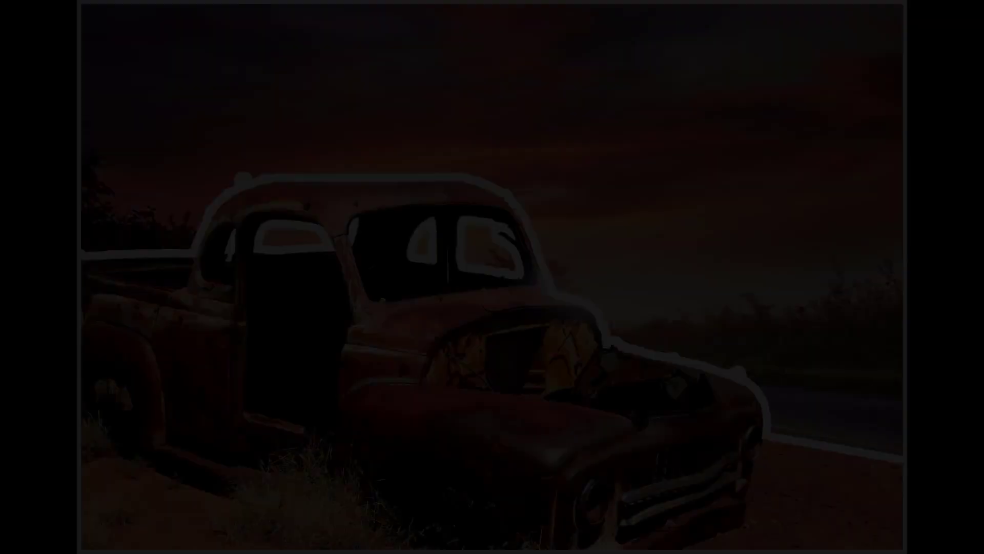